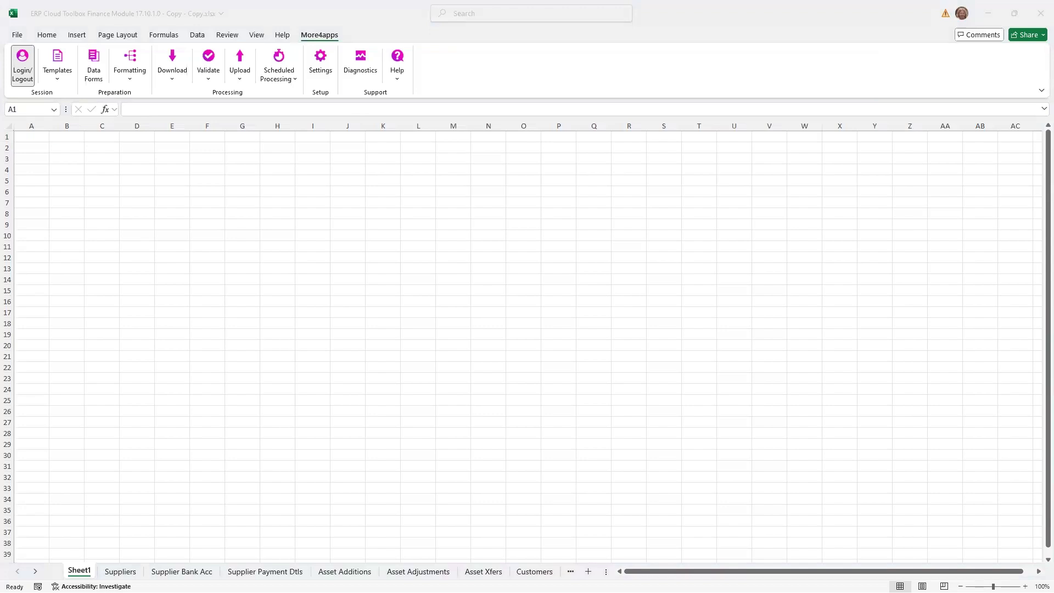
# - Start a new template sheet using the Finance module and the Suppliers integrator
pyautogui.click(58, 64)
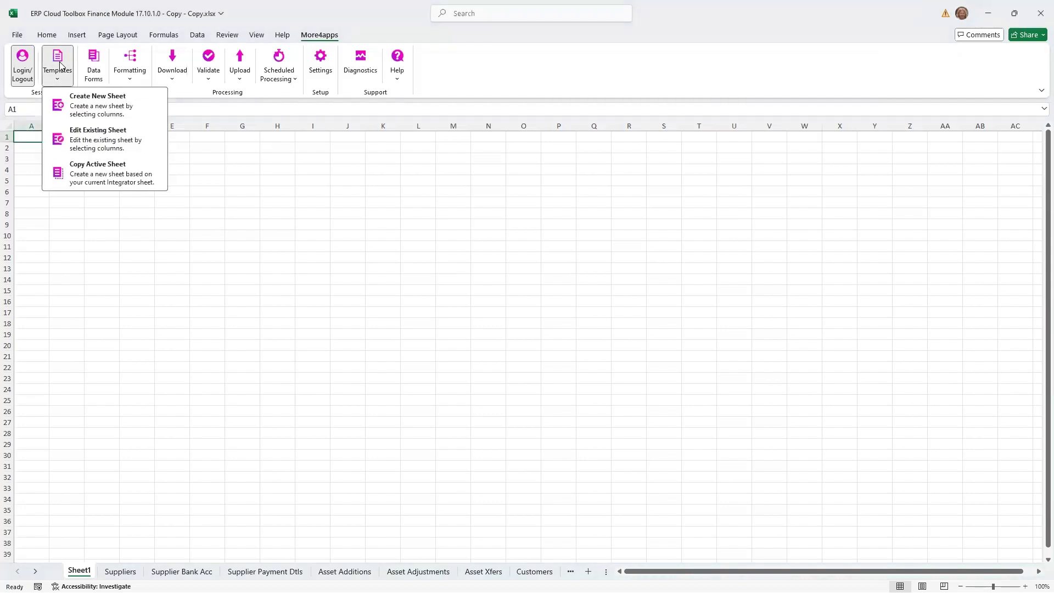
pyautogui.click(104, 113)
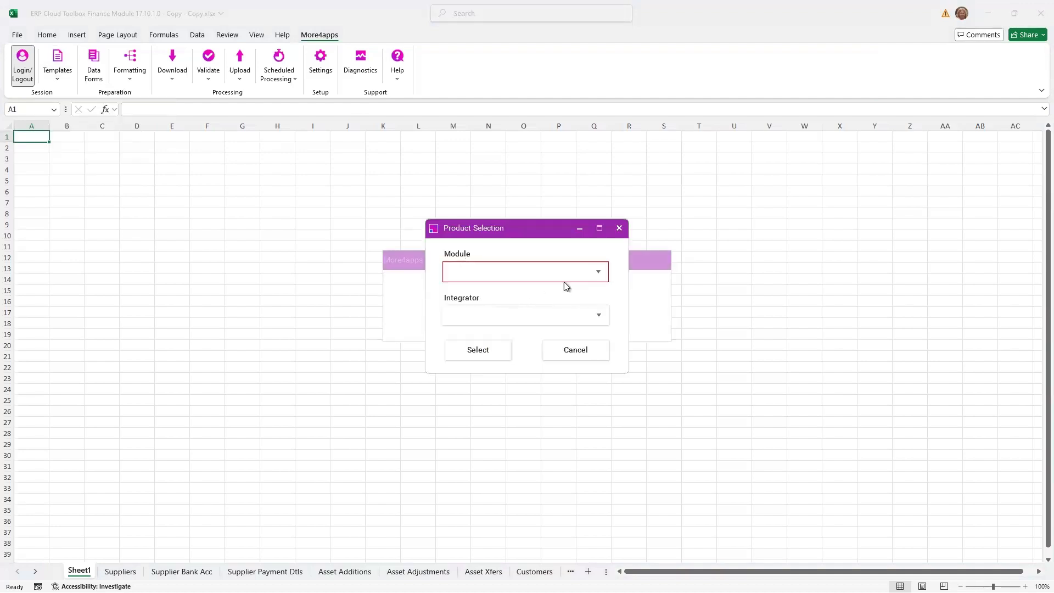
pyautogui.click(597, 275)
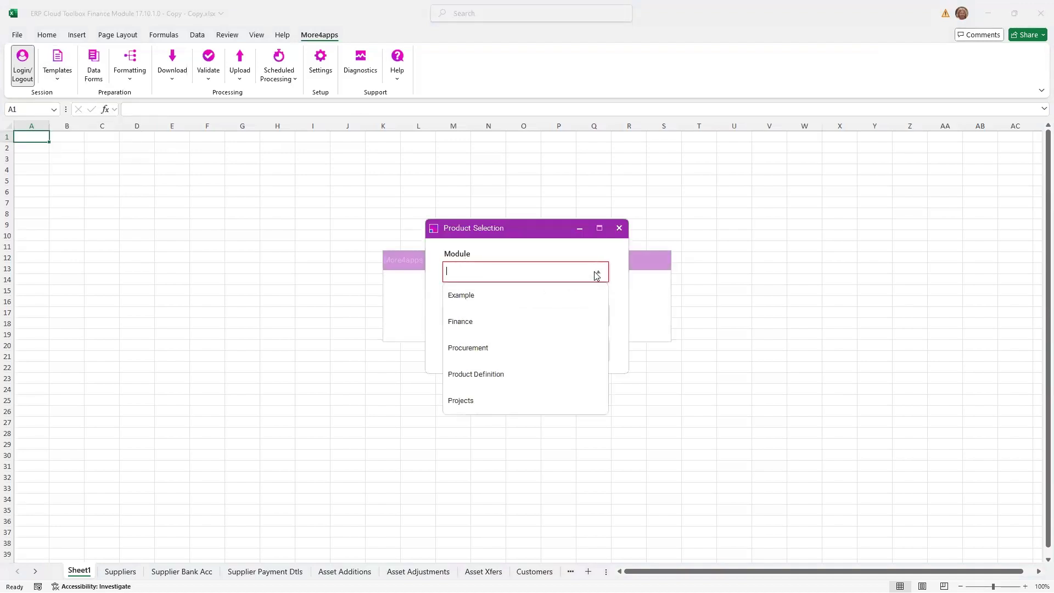
pyautogui.click(485, 324)
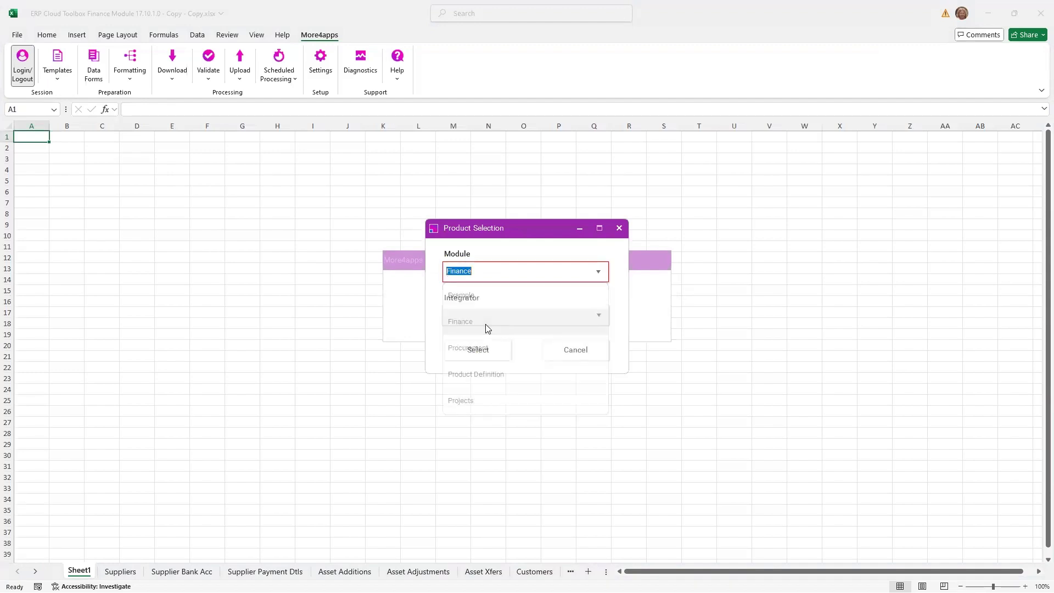
pyautogui.click(593, 320)
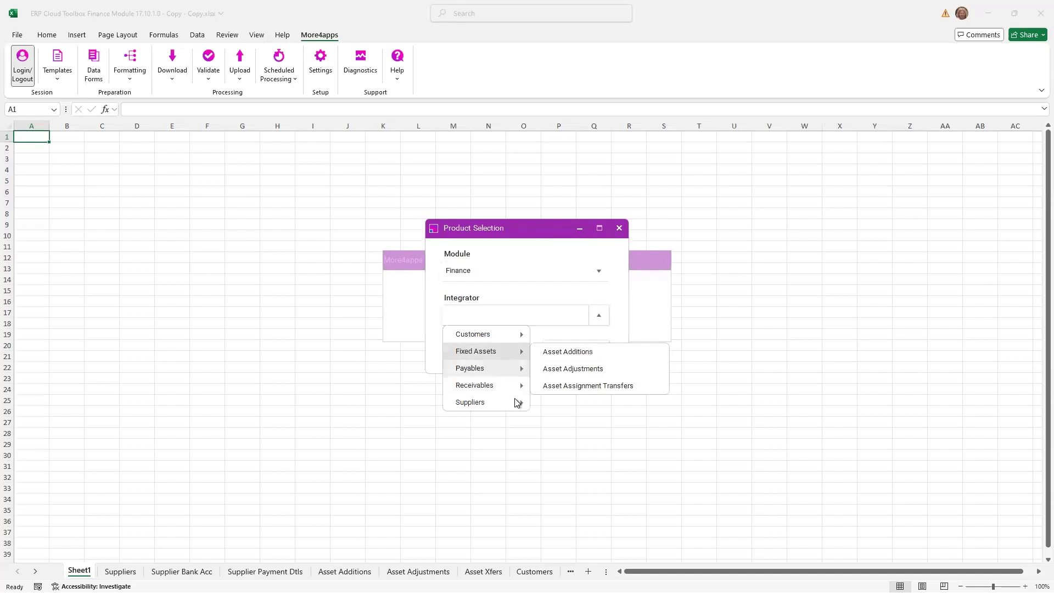
pyautogui.moveTo(515, 402)
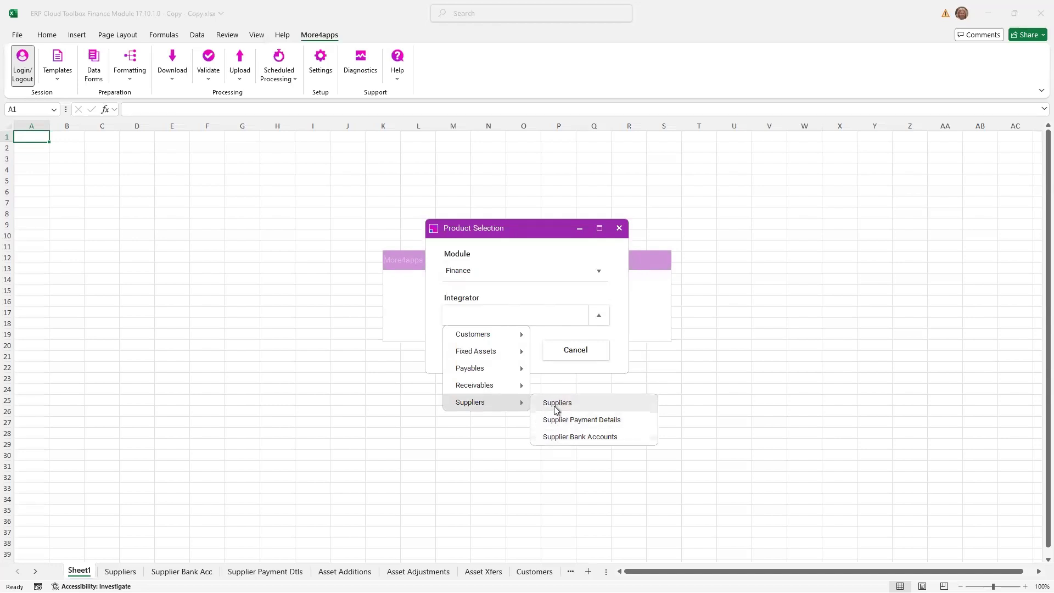
pyautogui.click(556, 407)
pyautogui.click(508, 351)
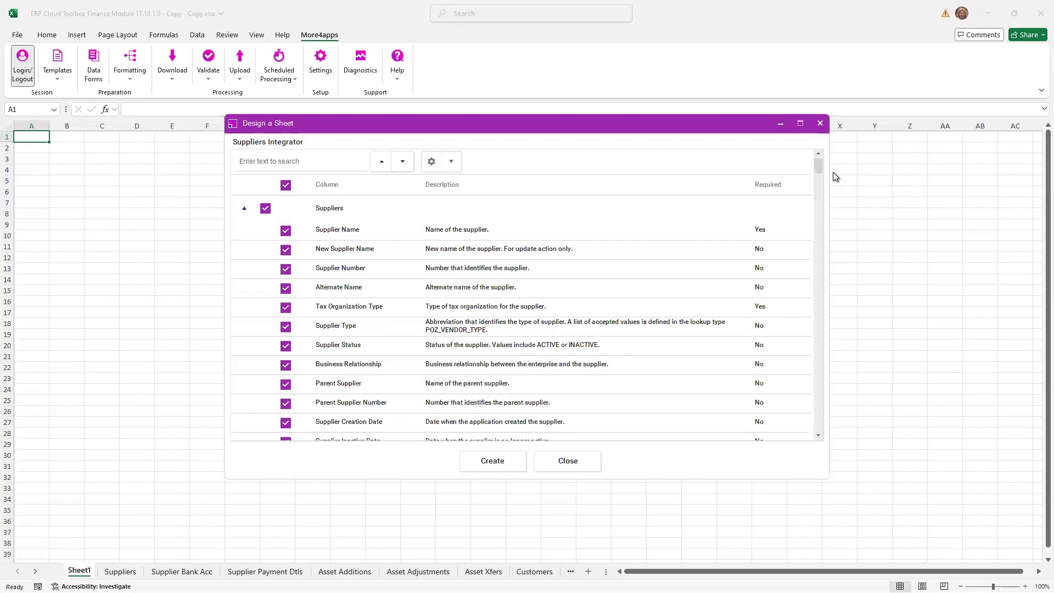
# - Exclude the Parent Supplier and Parent Supplier Number columns from the Suppliers sheet design
pyautogui.moveTo(821, 172)
pyautogui.mouseDown()
pyautogui.moveTo(805, 245)
pyautogui.moveTo(818, 323)
pyautogui.moveTo(825, 165)
pyautogui.mouseUp()
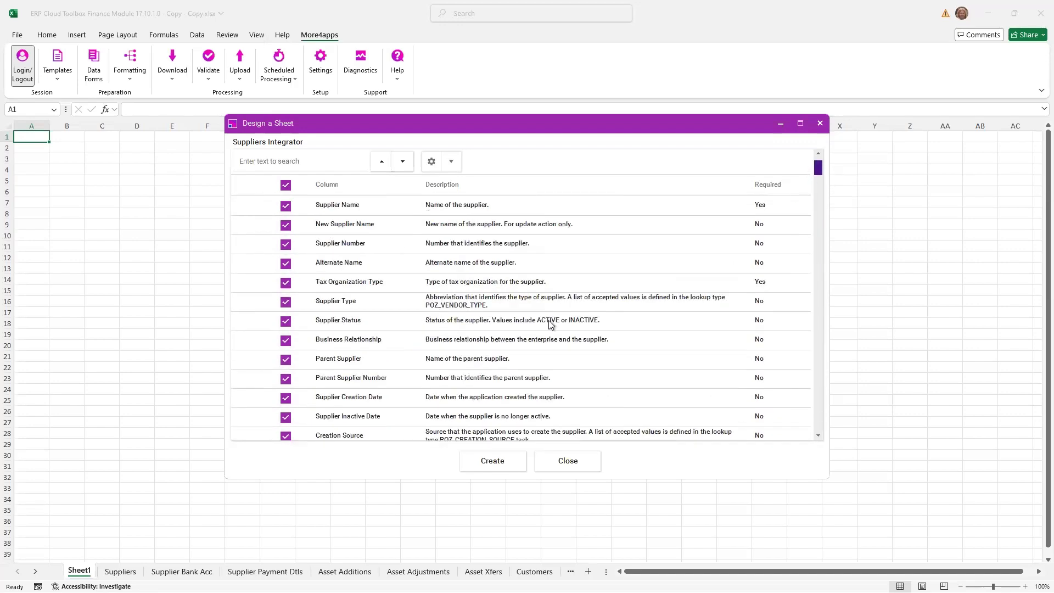
pyautogui.click(276, 363)
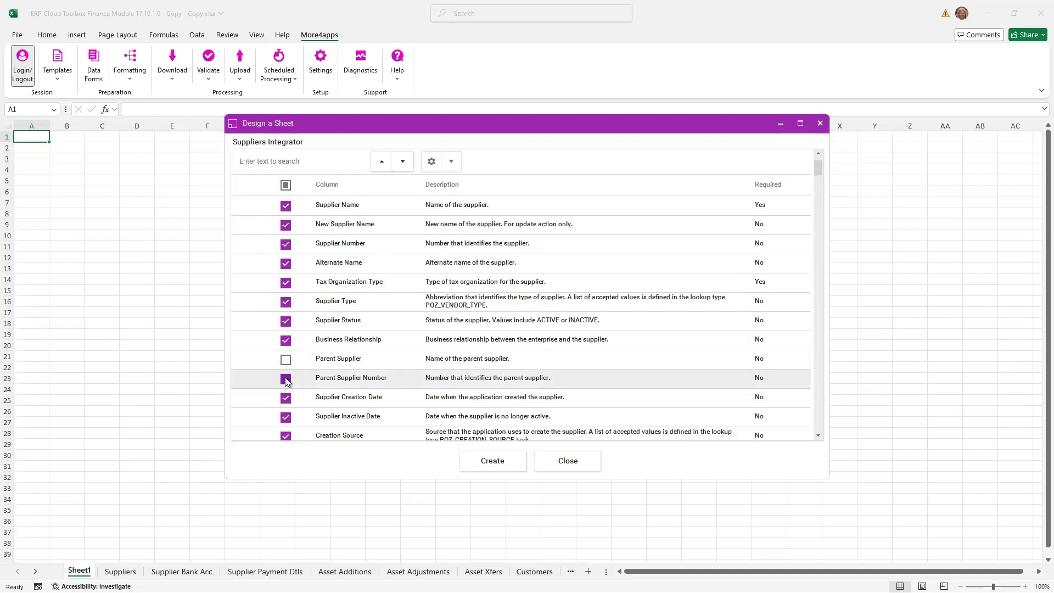
pyautogui.click(286, 380)
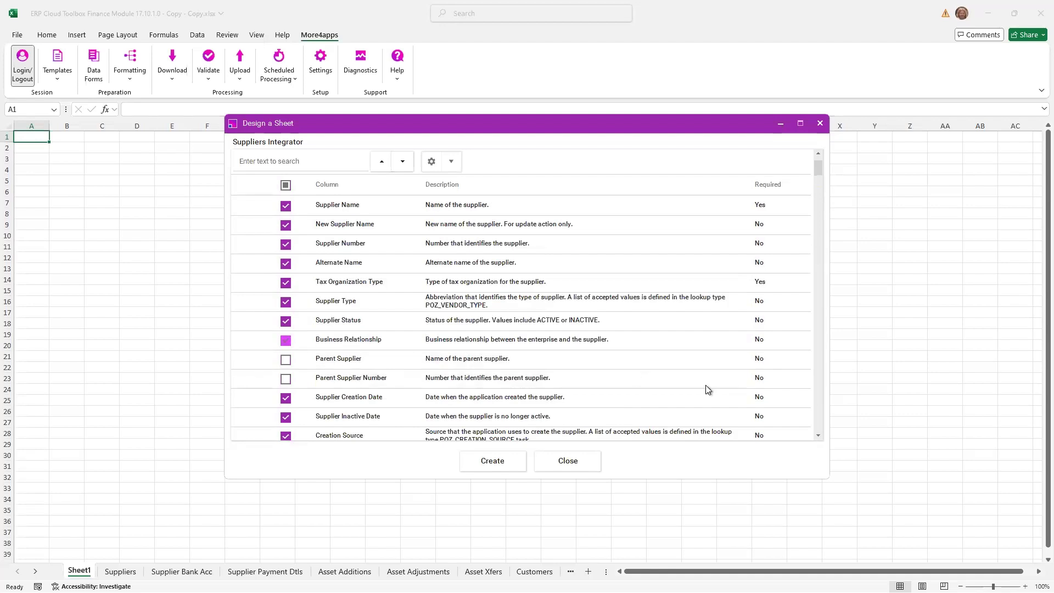
# - Exclude Supplier Context, Supplier Global Context and the whole Supplier Attachments section from the sheet design
pyautogui.moveTo(819, 171); pyautogui.dragTo(818, 221)
pyautogui.click(285, 235)
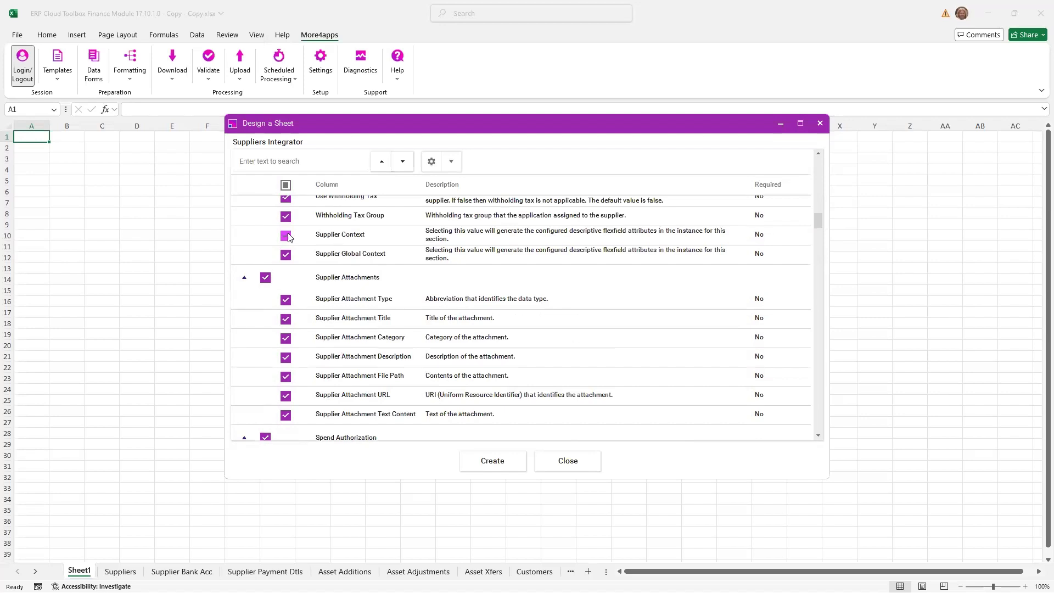
pyautogui.click(285, 254)
pyautogui.click(266, 277)
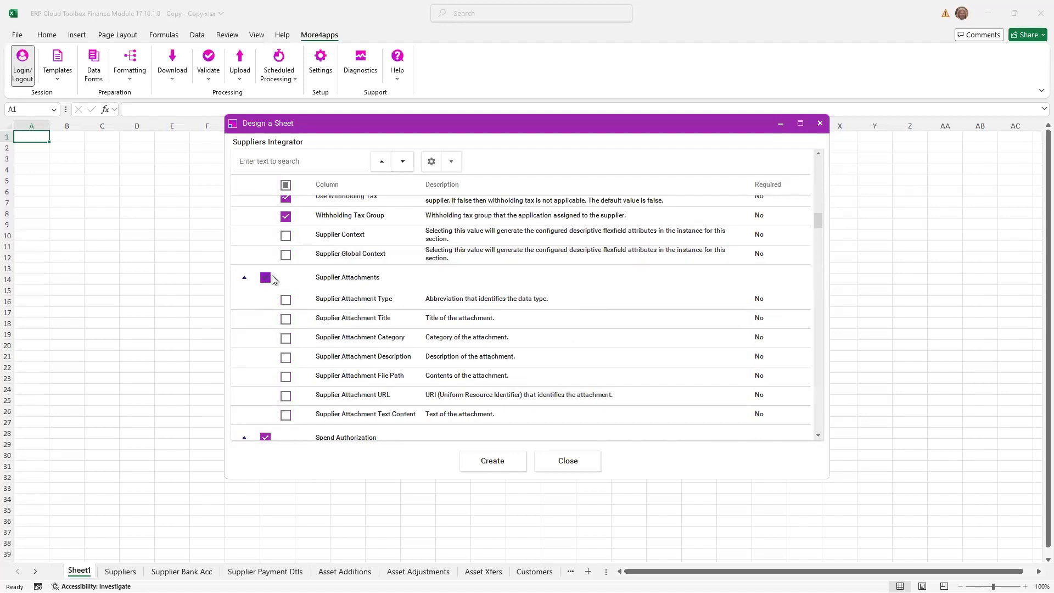
# - Exclude the Alternate Name column from the design and create the Suppliers sheet
pyautogui.click(818, 240)
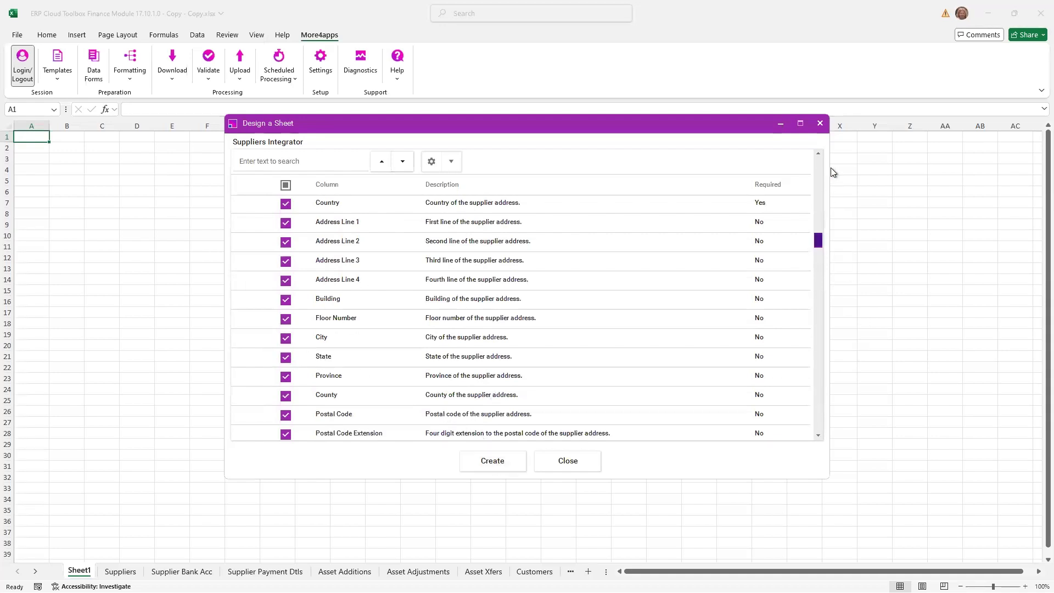
pyautogui.moveTo(819, 244); pyautogui.dragTo(818, 166)
pyautogui.click(285, 289)
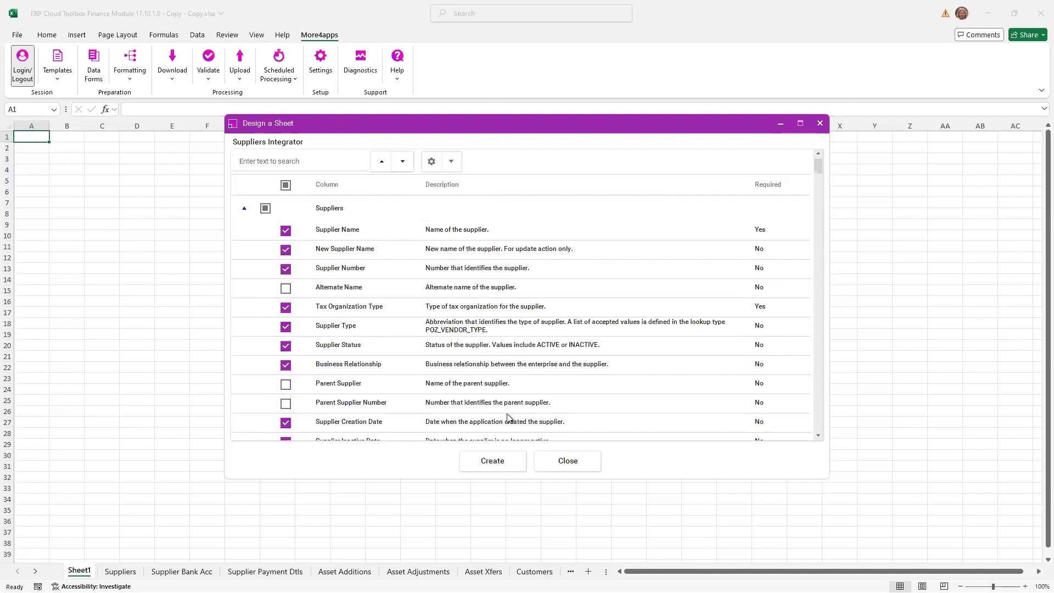
pyautogui.click(483, 457)
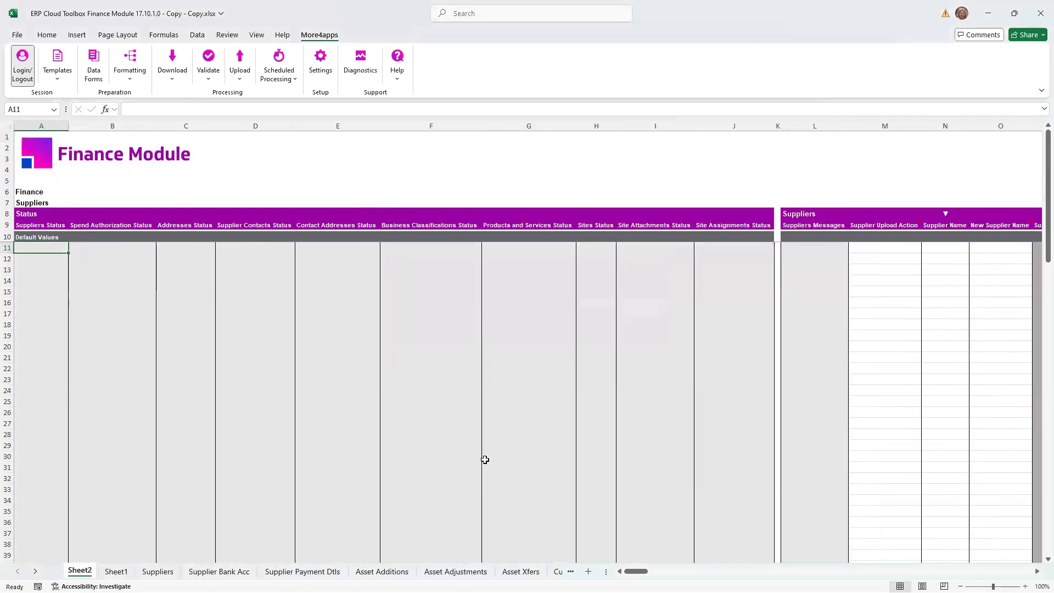
# - Delete the Creation Source and Supplier Creation Date columns from the new sheet's Suppliers section
pyautogui.moveTo(637, 571); pyautogui.dragTo(298, 196)
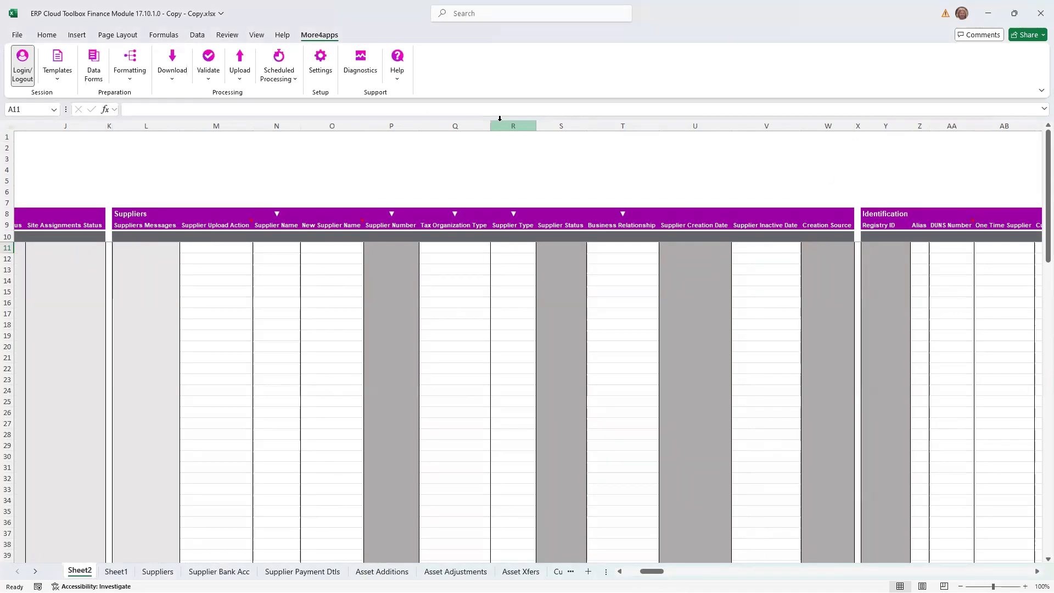
pyautogui.rightClick(823, 125)
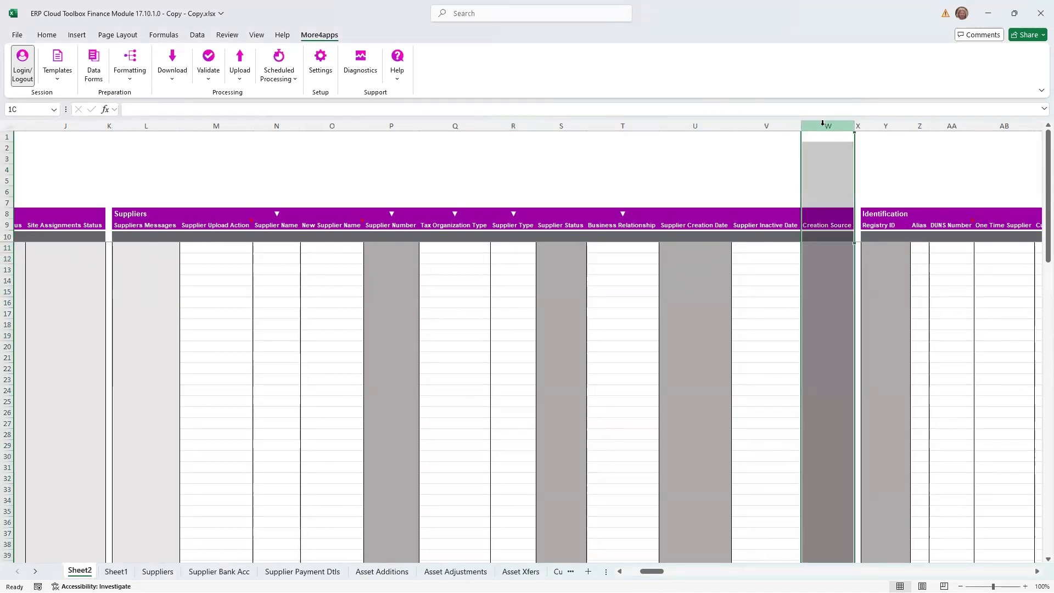
pyautogui.click(855, 250)
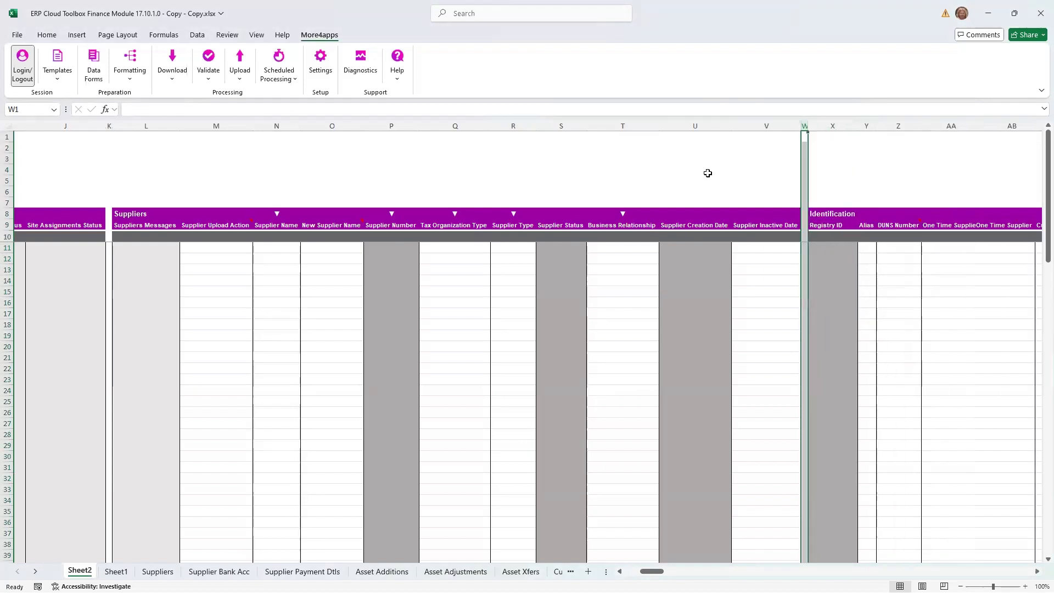
pyautogui.rightClick(697, 125)
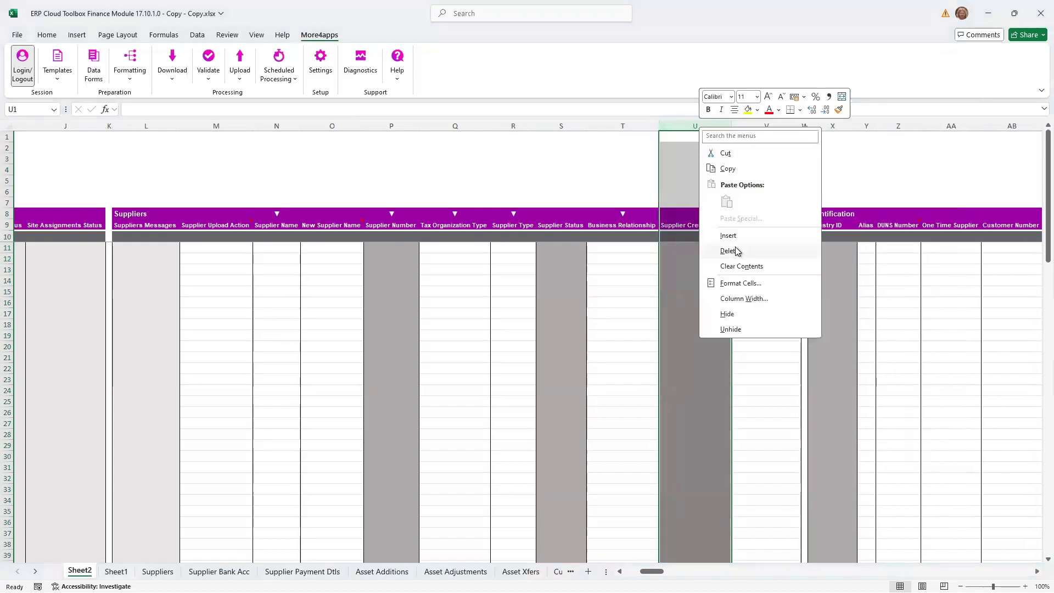
pyautogui.click(735, 246)
# - Move the Business Relationship and Supplier Inactive Date columns in front of the Tax Organization Type column
pyautogui.moveTo(601, 123); pyautogui.dragTo(678, 127)
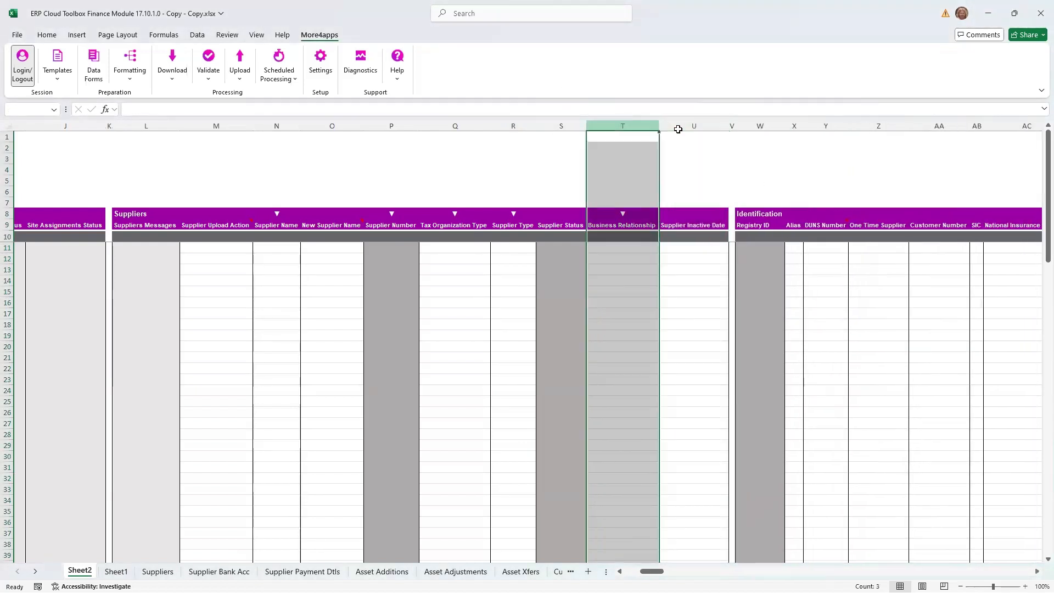
pyautogui.rightClick(678, 128)
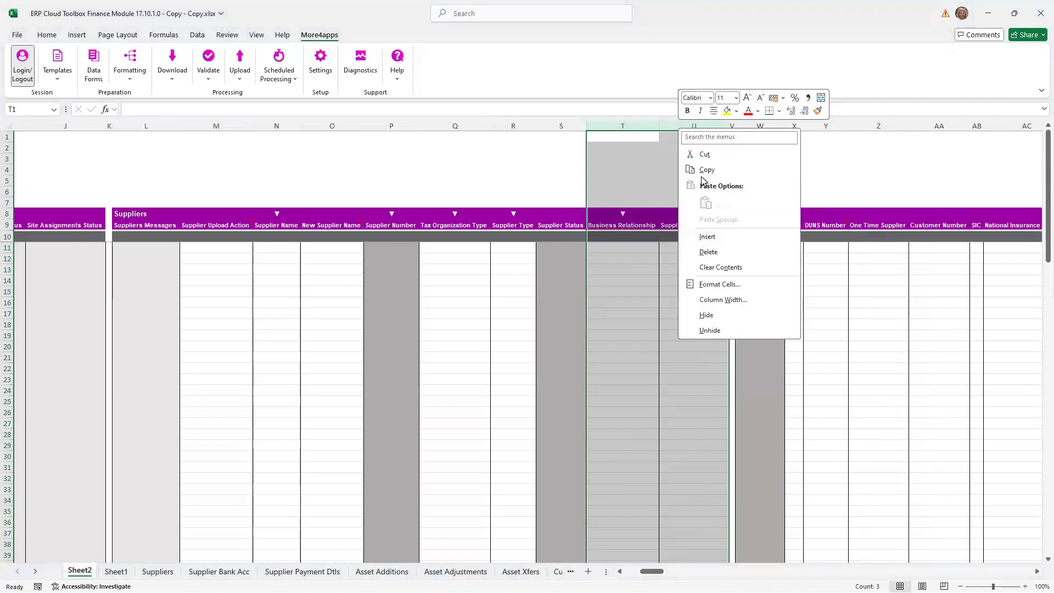
pyautogui.click(705, 154)
pyautogui.rightClick(456, 121)
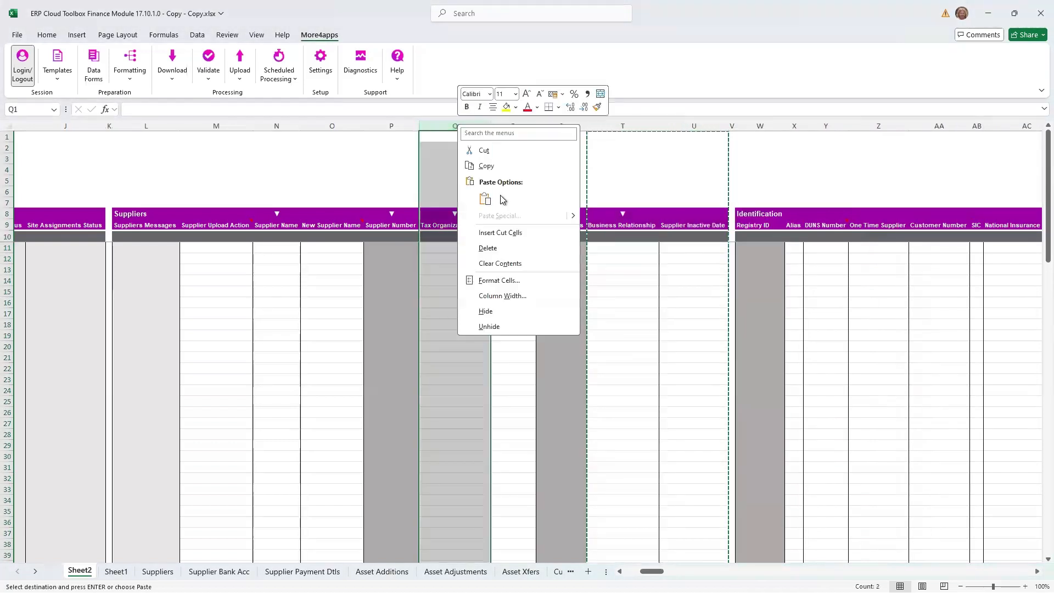
pyautogui.click(498, 232)
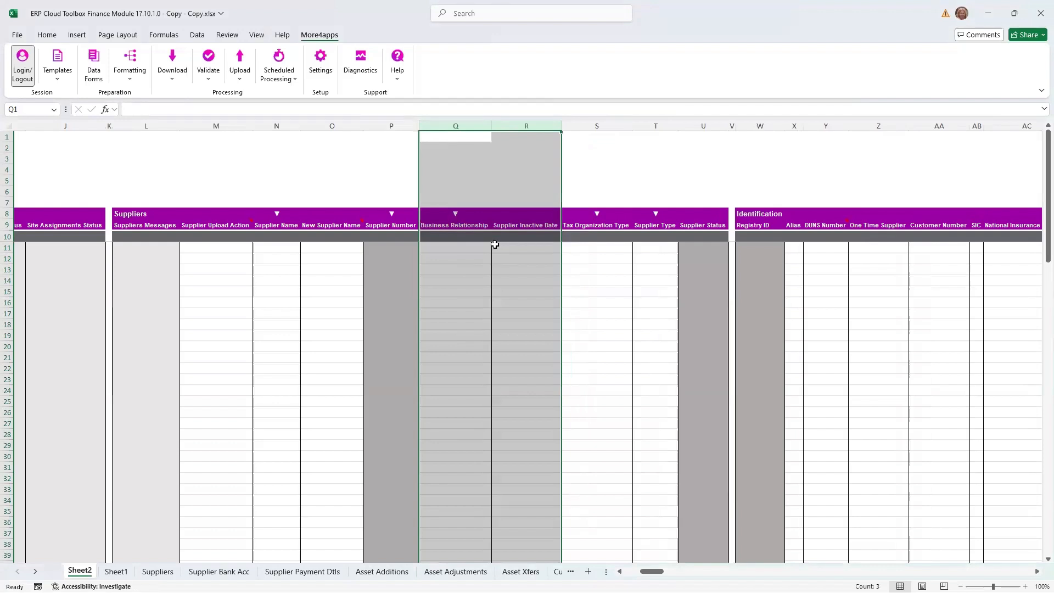
# - Narrow the Spend Authorization, Addresses and Supplier Contacts status columns, and delete the Business Classifications Status column
pyautogui.moveTo(652, 570); pyautogui.dragTo(635, 571)
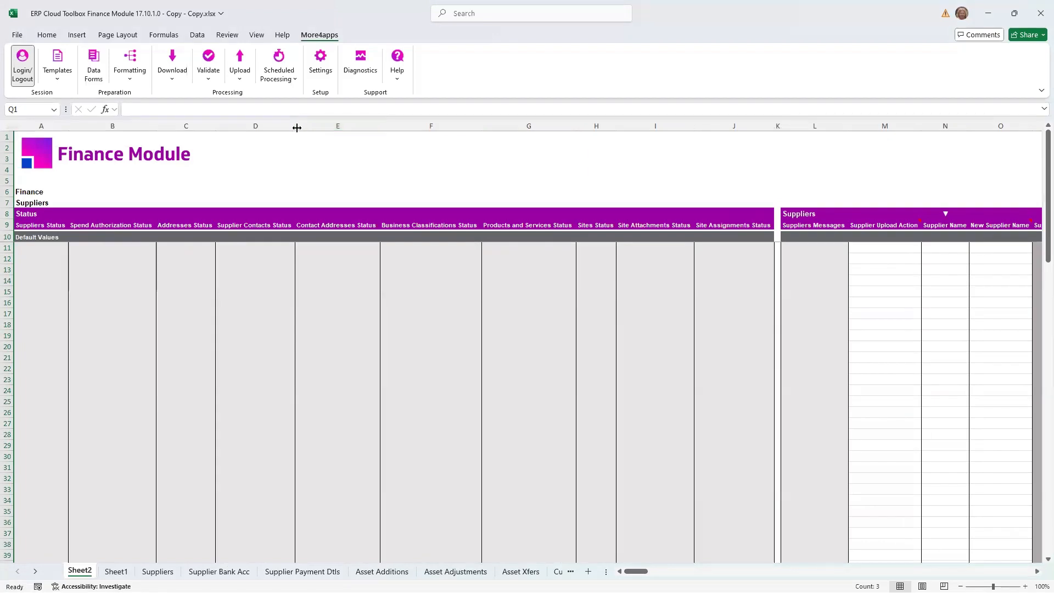
pyautogui.moveTo(295, 125); pyautogui.dragTo(131, 128)
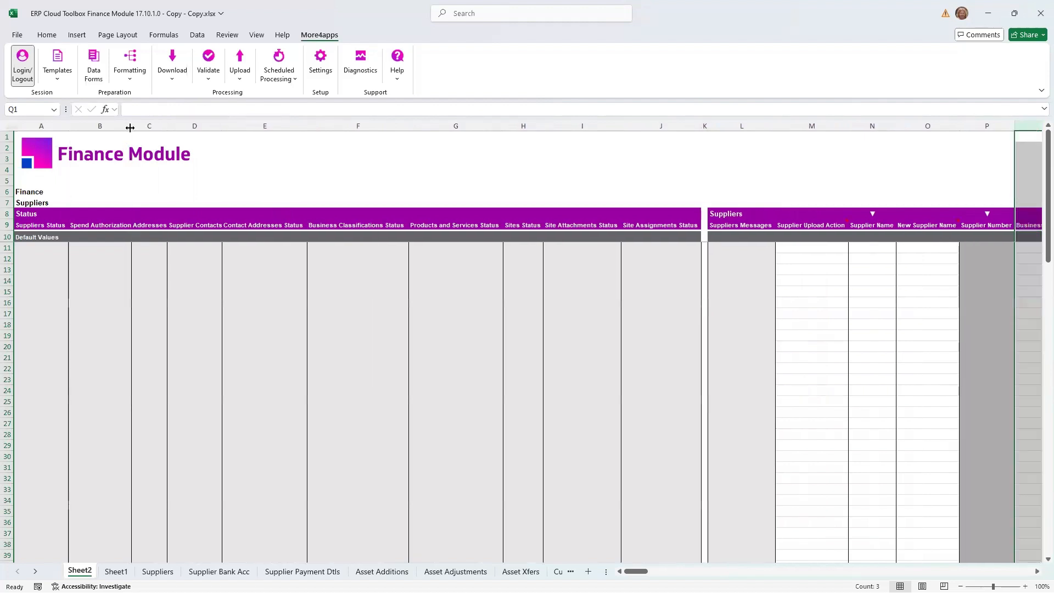
pyautogui.click(358, 125)
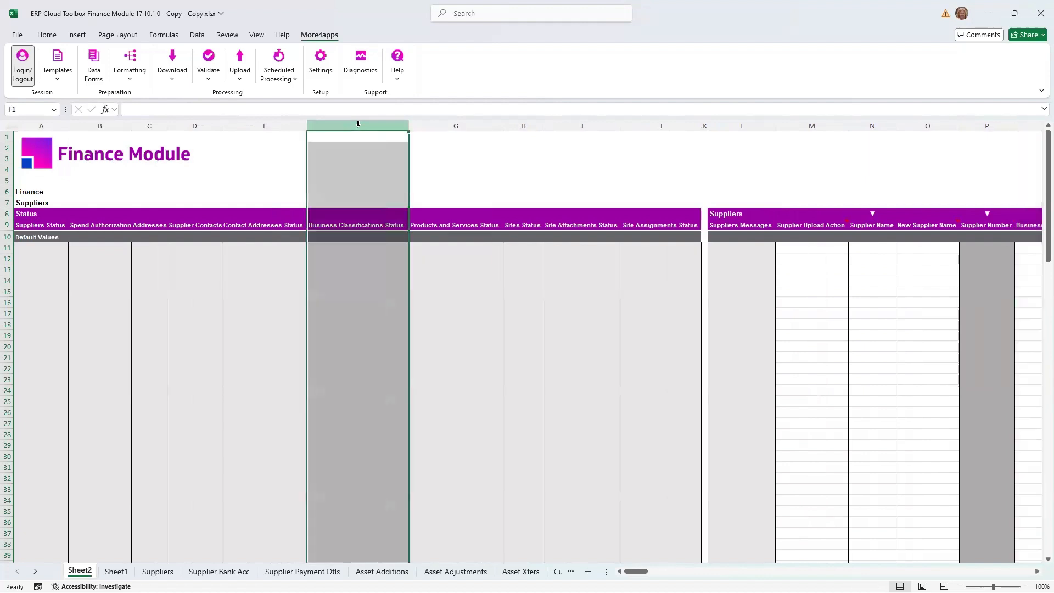
pyautogui.rightClick(358, 125)
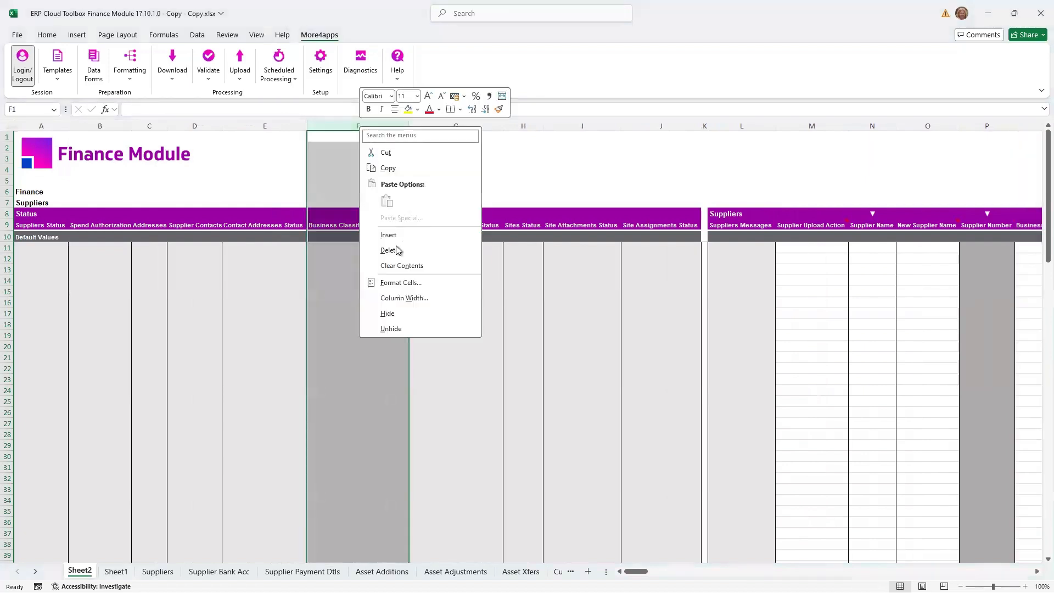
pyautogui.click(385, 248)
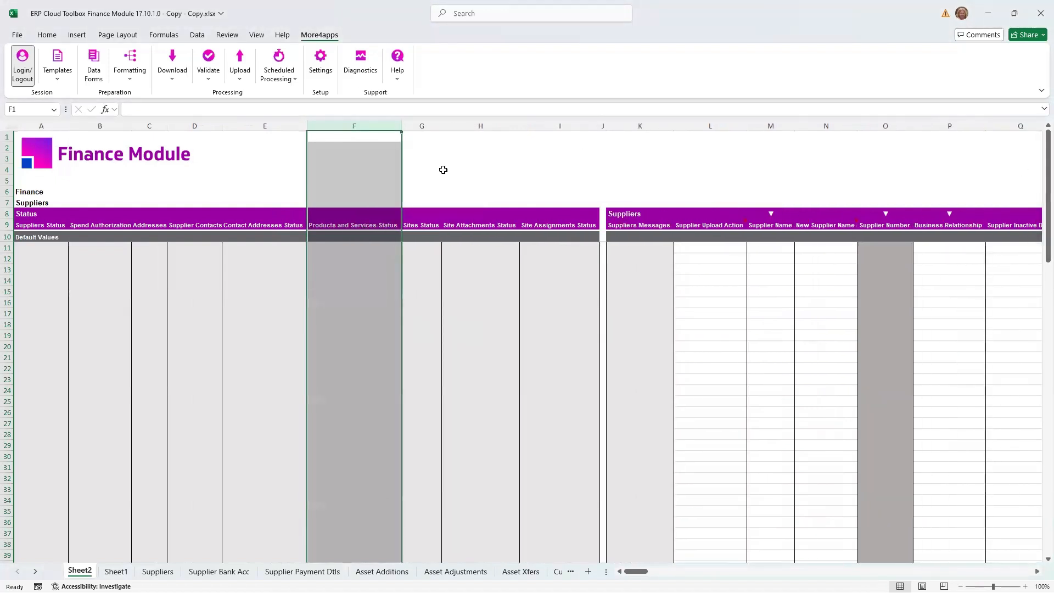
# - Delete the Products and Services Status, Sites Status and Site Attachments Status columns together
pyautogui.keyDown('shift'); pyautogui.click(455, 127); pyautogui.keyUp('shift')
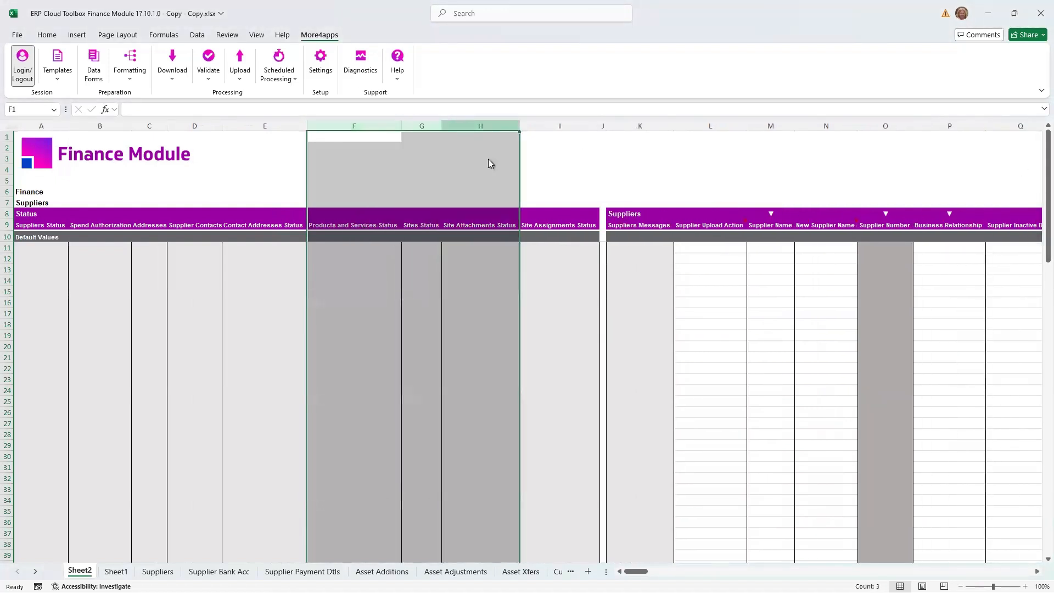
pyautogui.rightClick(465, 125)
pyautogui.click(558, 251)
pyautogui.click(530, 259)
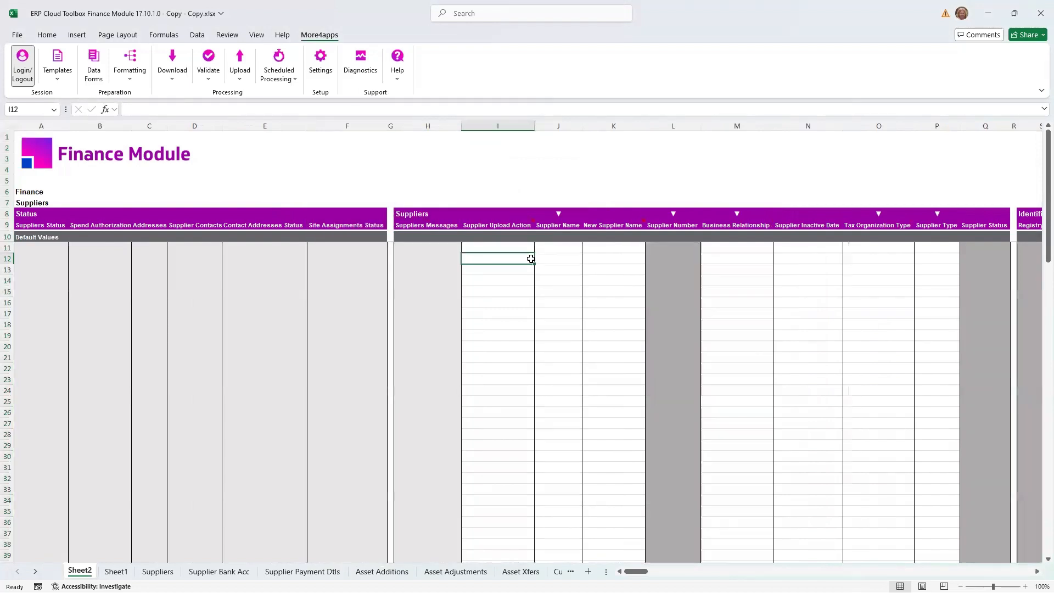
# - Right-align the Supplier Upload Action header and narrow its column to little more than the word "Action"
pyautogui.click(426, 225)
pyautogui.click(496, 225)
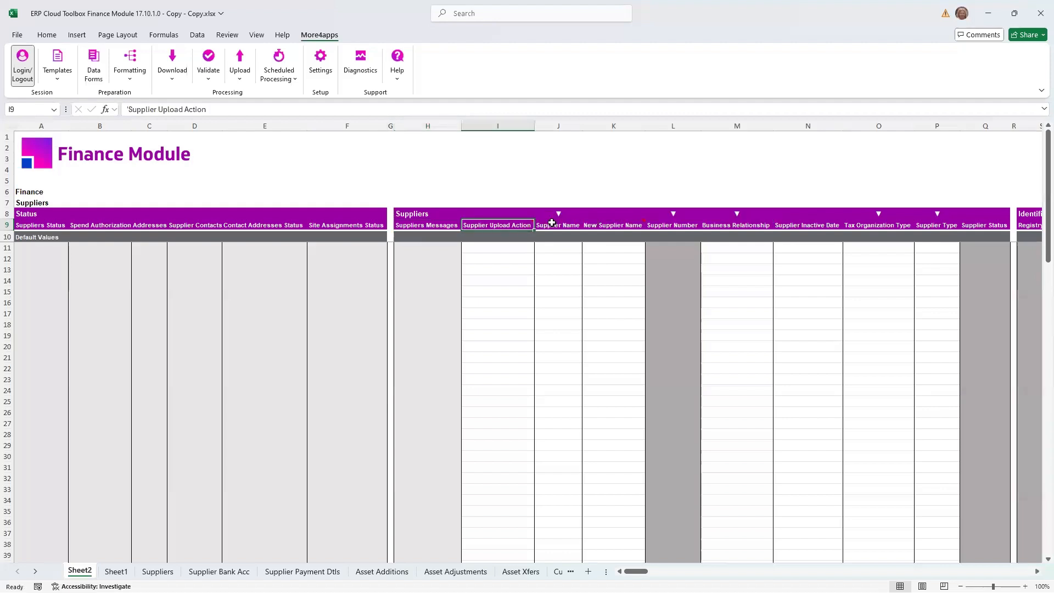
pyautogui.moveTo(488, 225)
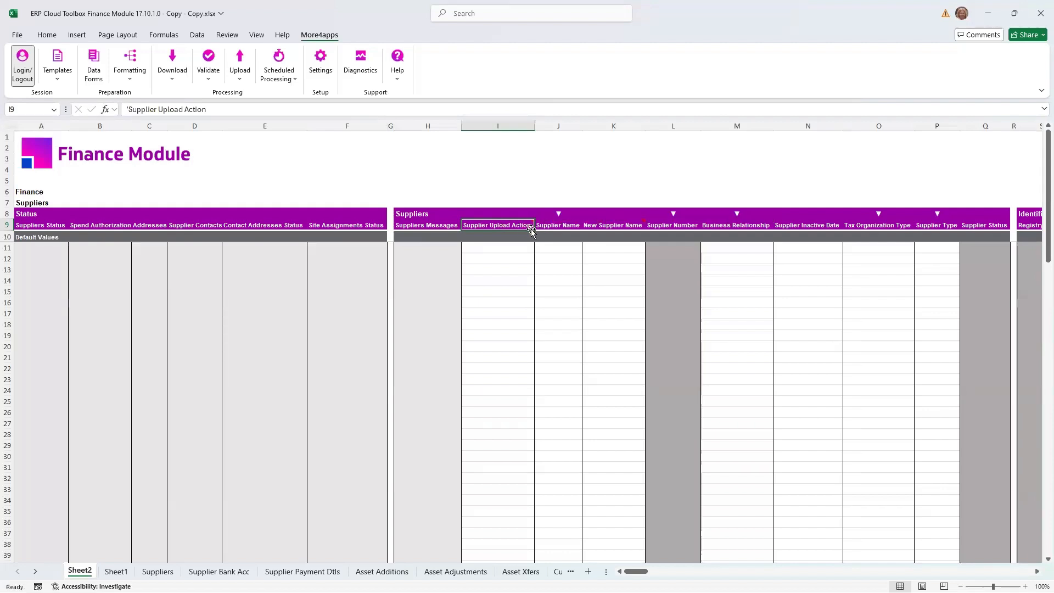
pyautogui.click(554, 227)
pyautogui.click(503, 235)
pyautogui.click(498, 224)
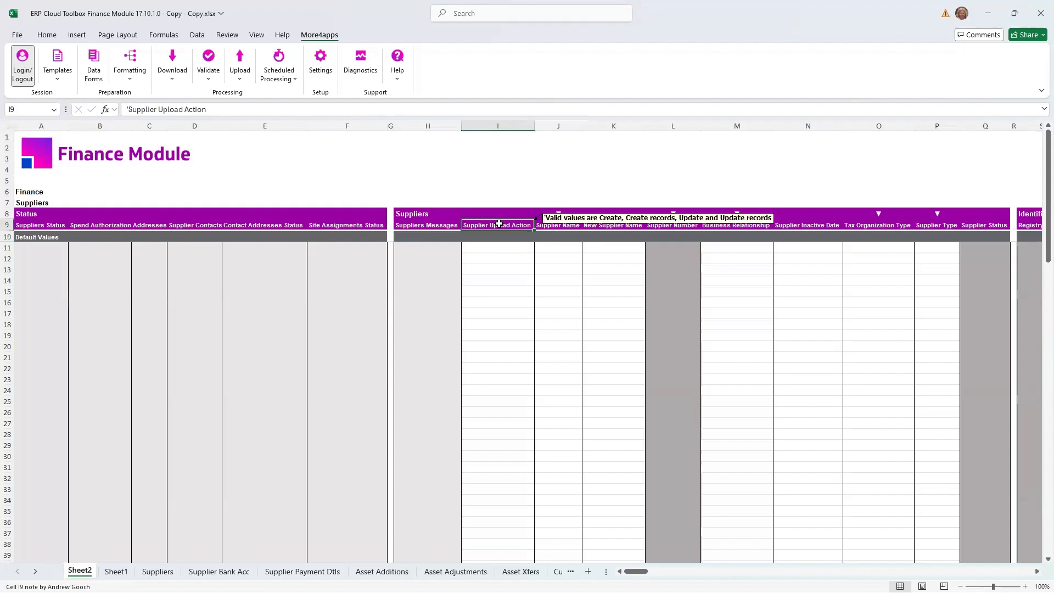
pyautogui.click(46, 35)
pyautogui.click(269, 73)
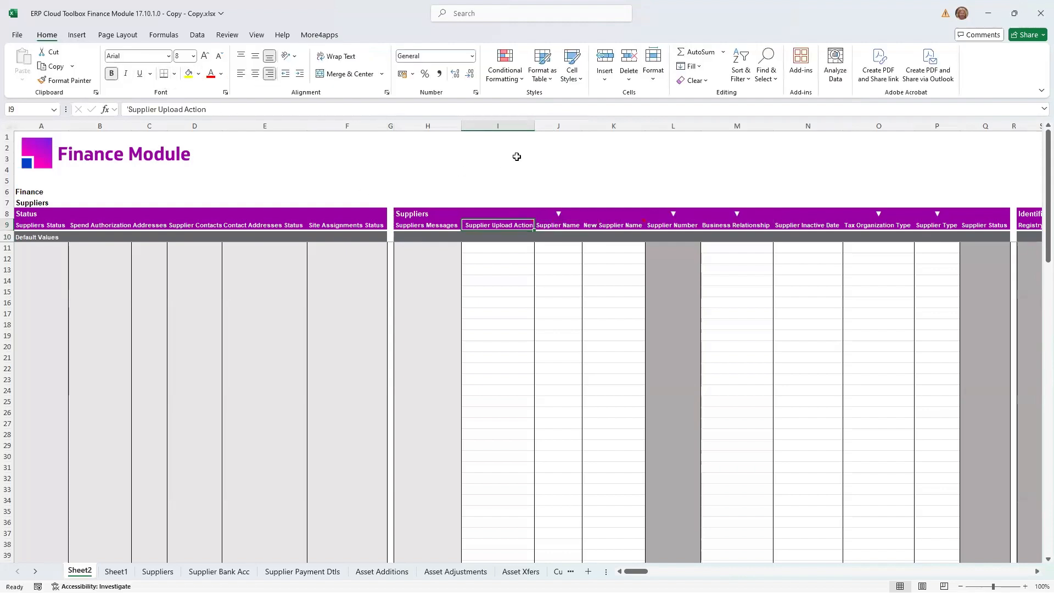
pyautogui.moveTo(534, 127); pyautogui.dragTo(486, 127)
# - Right-align the Suppliers Messages header and narrow its column to fit only the word "Messages"
pyautogui.click(503, 222)
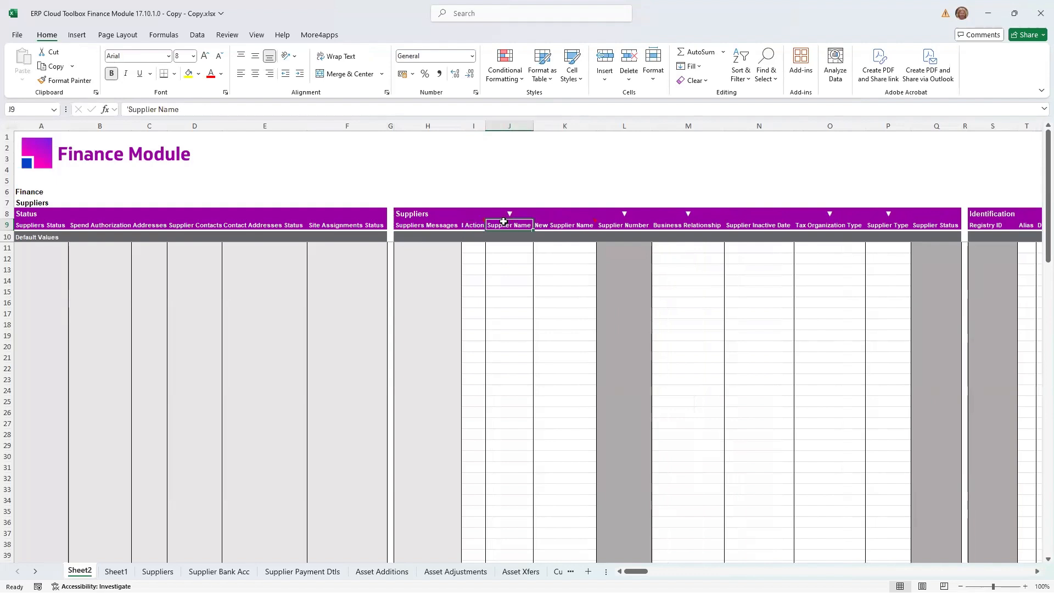
pyautogui.click(442, 224)
pyautogui.click(269, 73)
pyautogui.moveTo(461, 126); pyautogui.dragTo(426, 135)
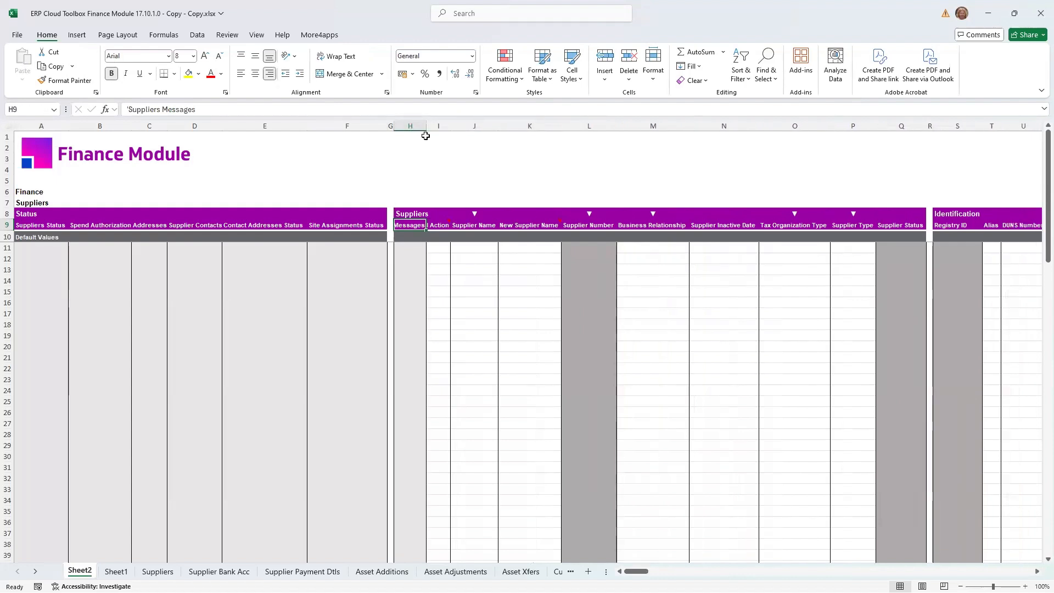
# - Open the prepared Suppliers sheet and examine its column layout across the full width
pyautogui.click(157, 571)
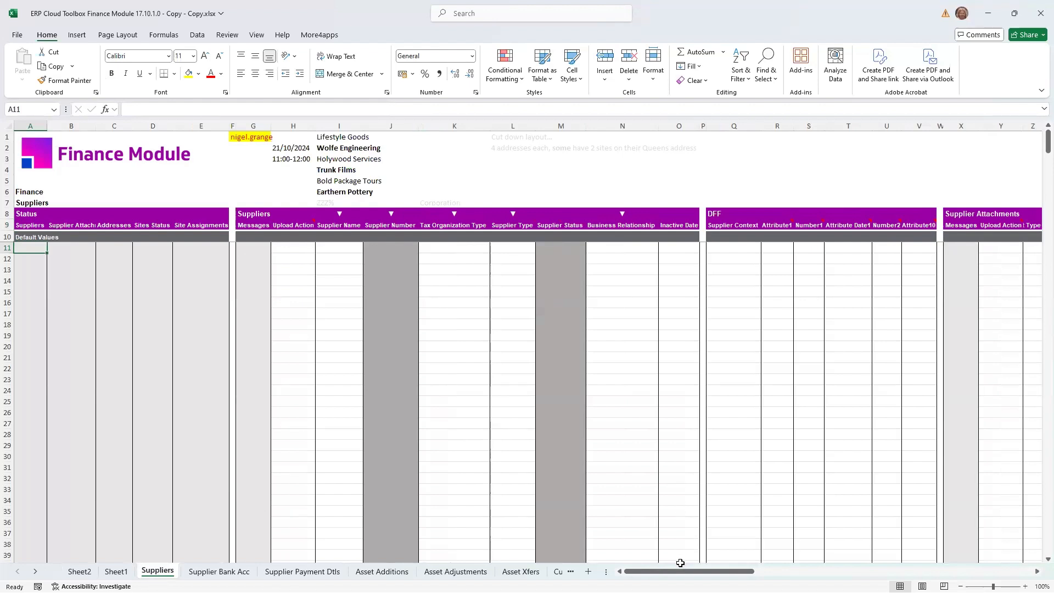
pyautogui.moveTo(688, 571)
pyautogui.mouseDown()
pyautogui.moveTo(850, 571)
pyautogui.moveTo(686, 572)
pyautogui.mouseUp()
pyautogui.moveTo(324, 248); pyautogui.dragTo(447, 291)
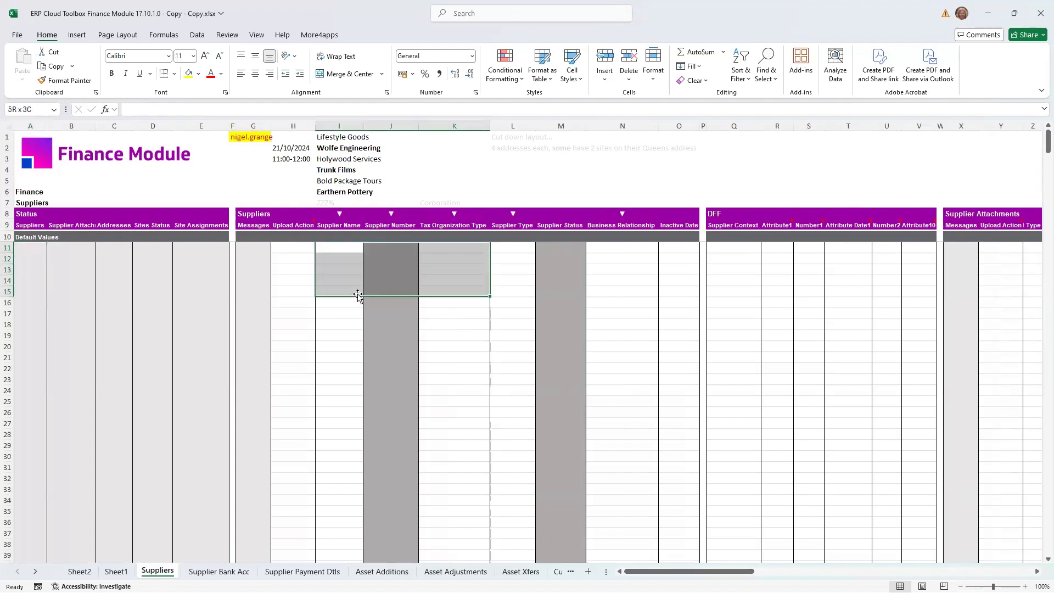
pyautogui.click(341, 283)
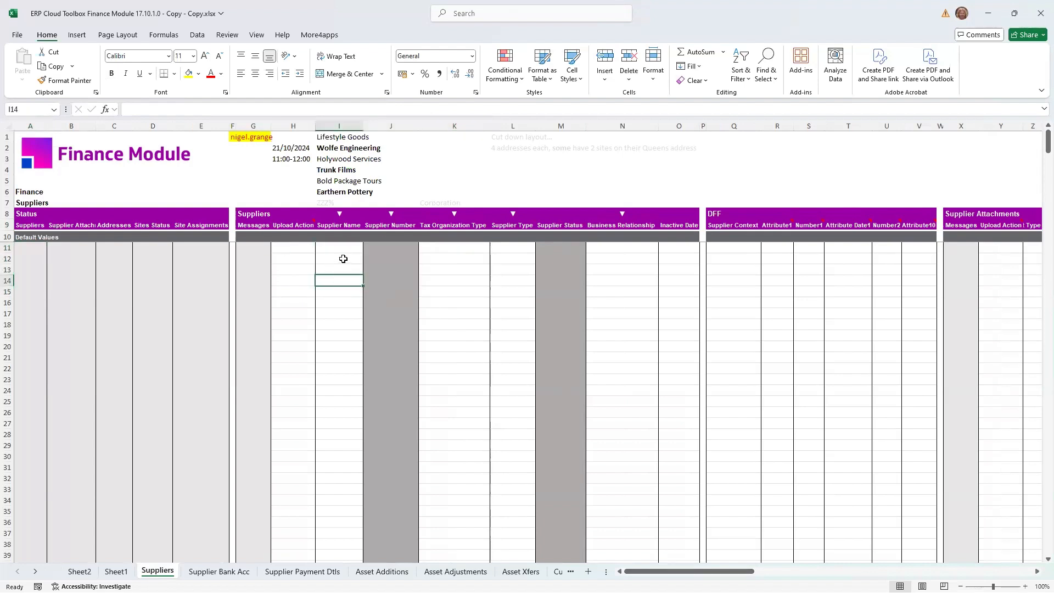
# - Open the supplier Download Via Form dialog, review its filters including the creation date pickers, and close it without downloading
pyautogui.click(319, 36)
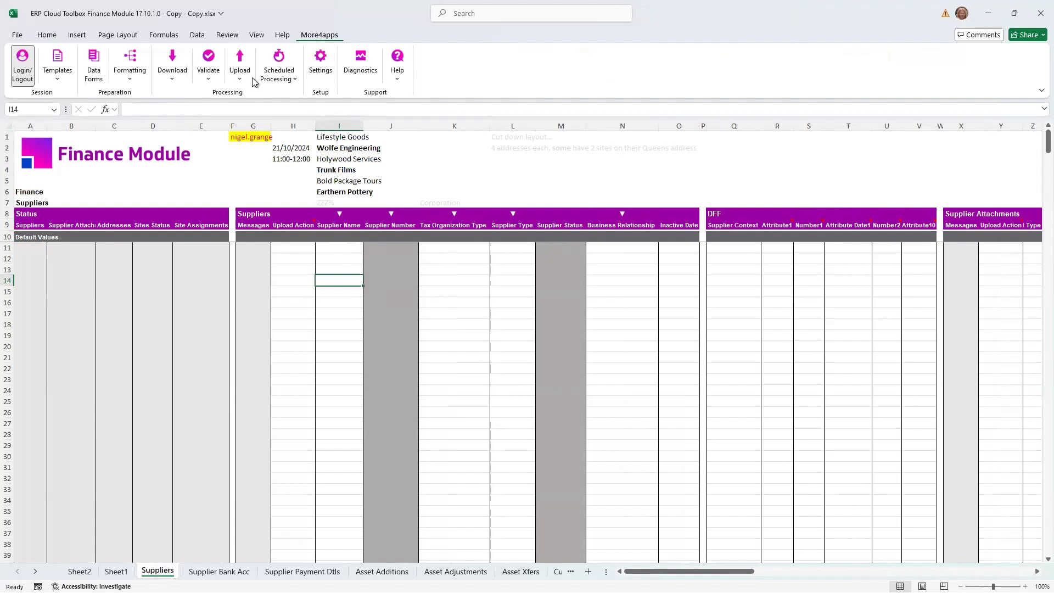
pyautogui.click(325, 256)
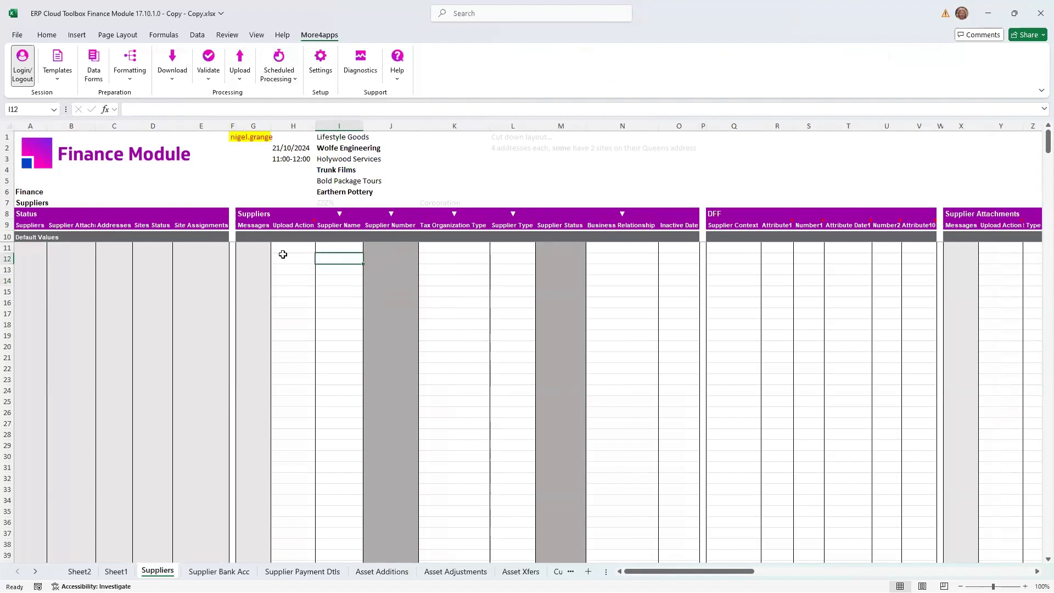
pyautogui.click(173, 78)
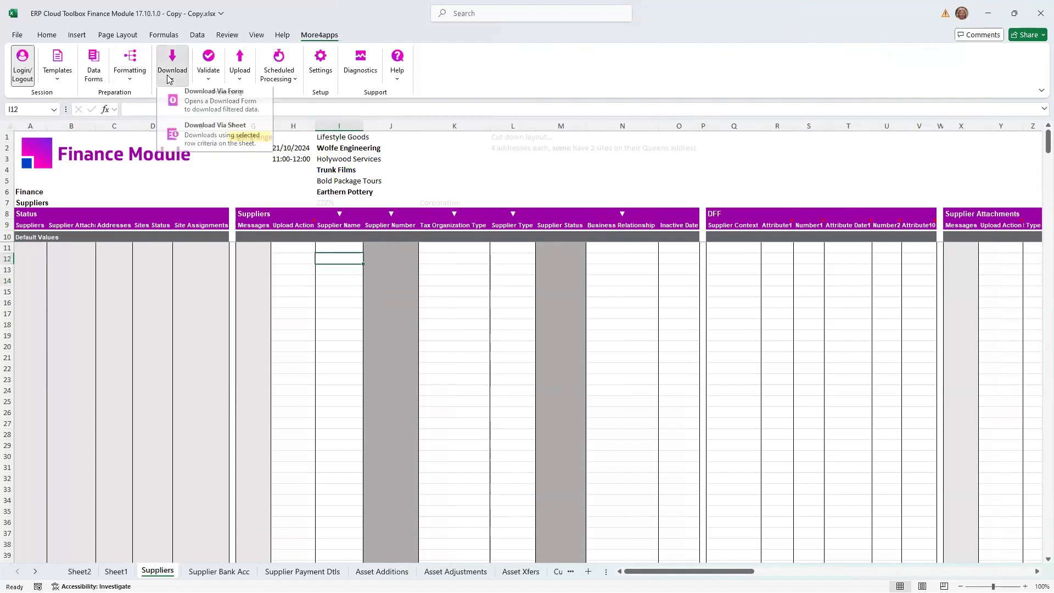
pyautogui.click(224, 110)
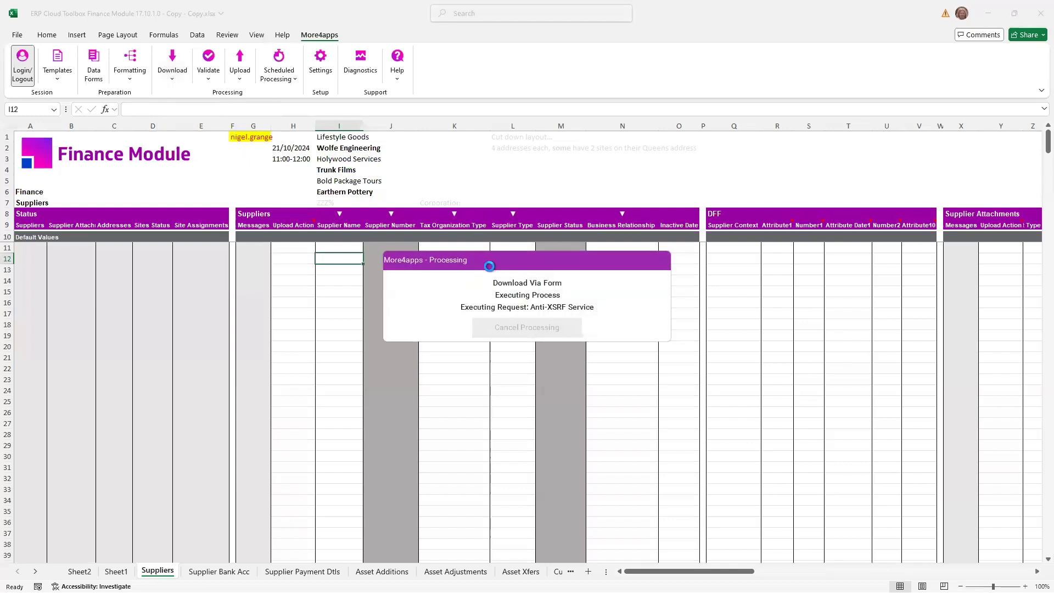
pyautogui.click(505, 283)
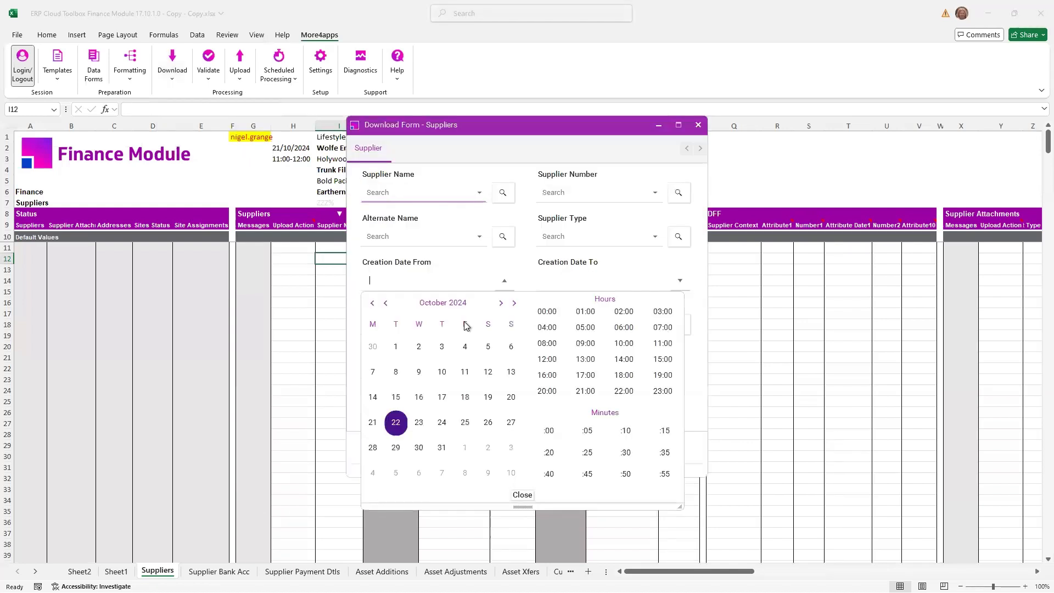
pyautogui.click(577, 281)
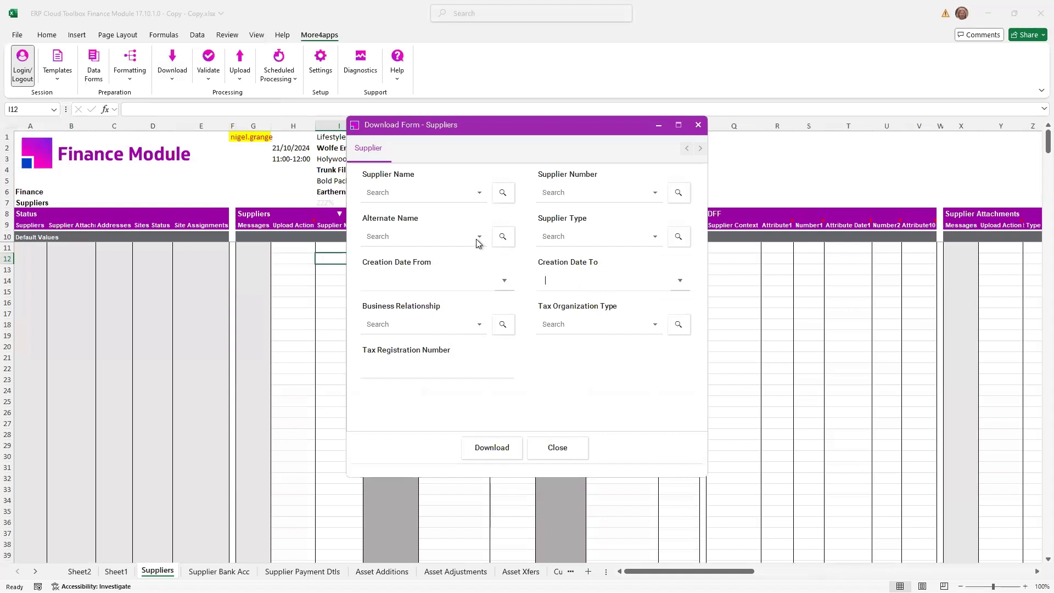
pyautogui.click(680, 280)
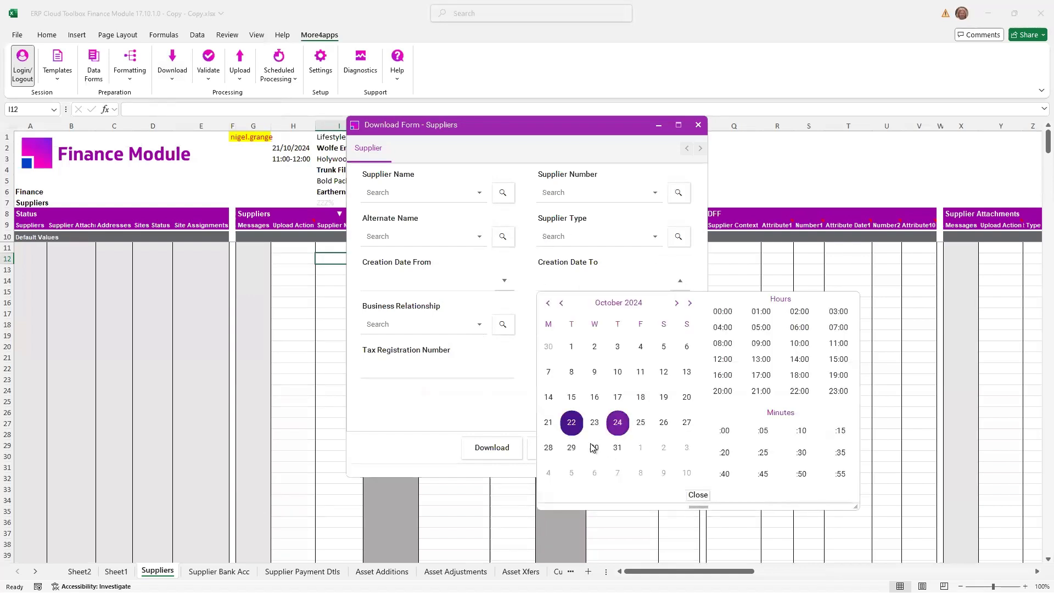
pyautogui.click(475, 369)
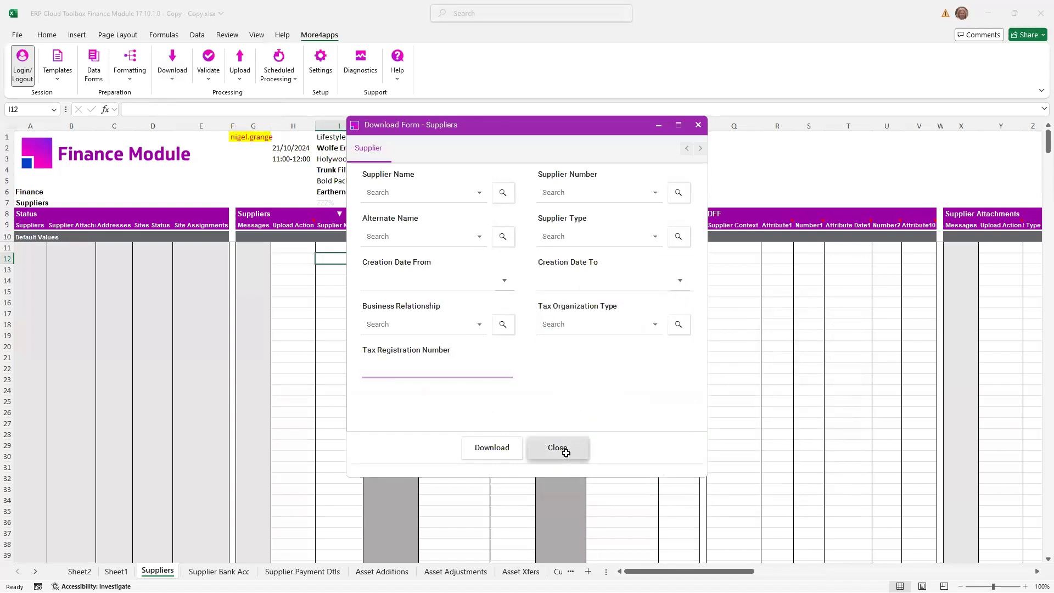
pyautogui.click(558, 447)
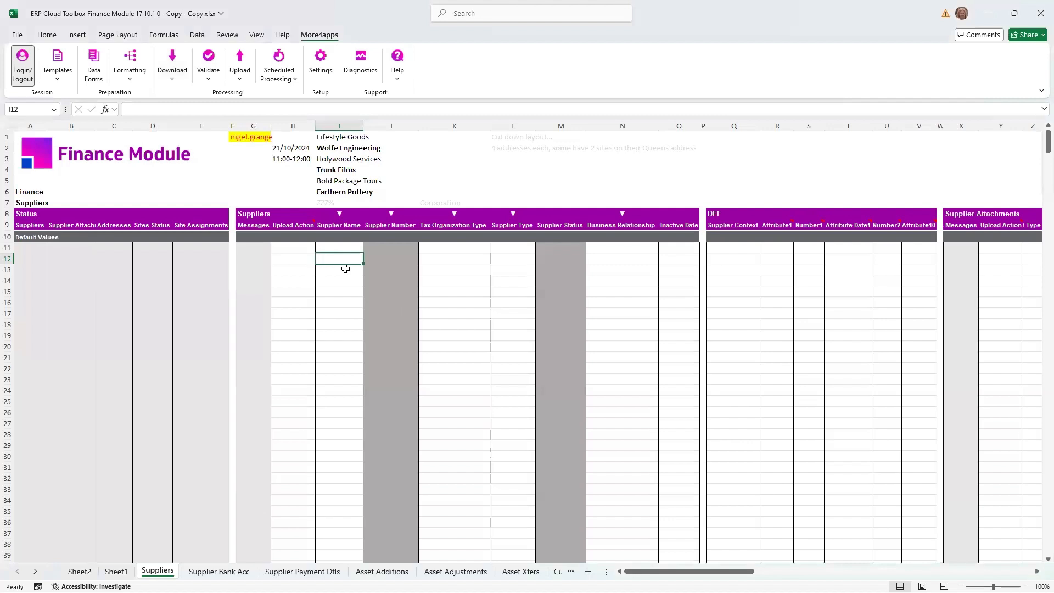
# - Examine the criteria markers above Supplier Name, Supplier Number, Tax Organization Type, Supplier Type and Business Relationship
pyautogui.click(381, 258)
pyautogui.click(353, 257)
pyautogui.click(342, 214)
pyautogui.click(402, 214)
pyautogui.click(466, 210)
pyautogui.click(515, 214)
pyautogui.click(622, 215)
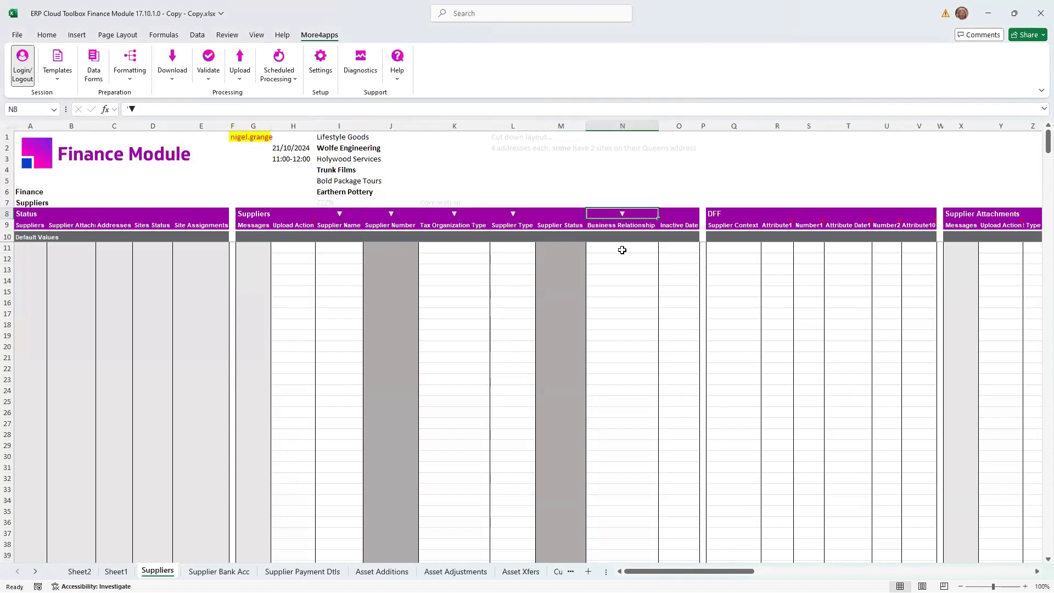
pyautogui.click(622, 259)
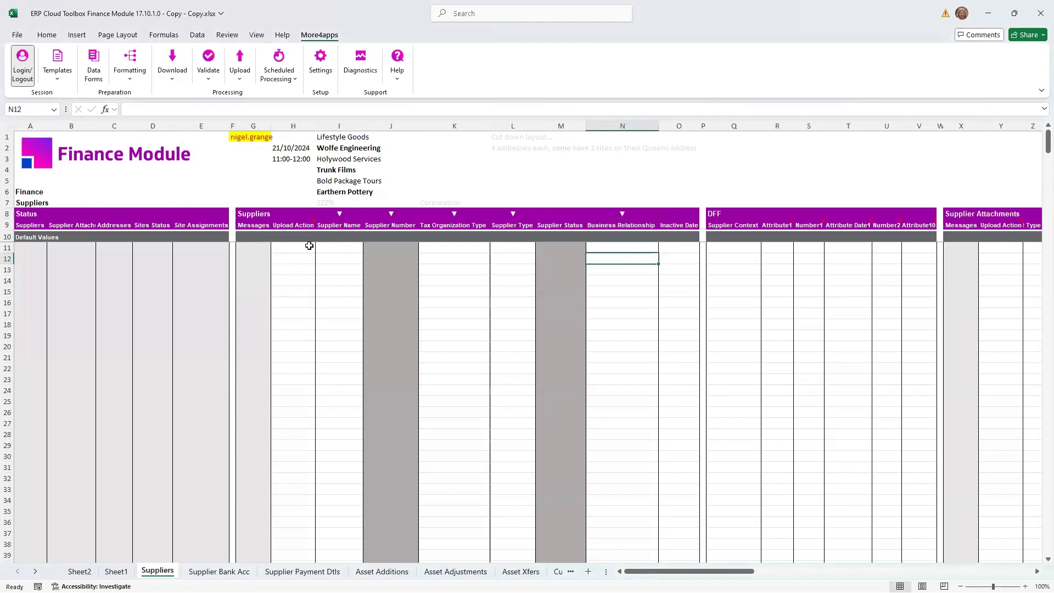
pyautogui.click(323, 258)
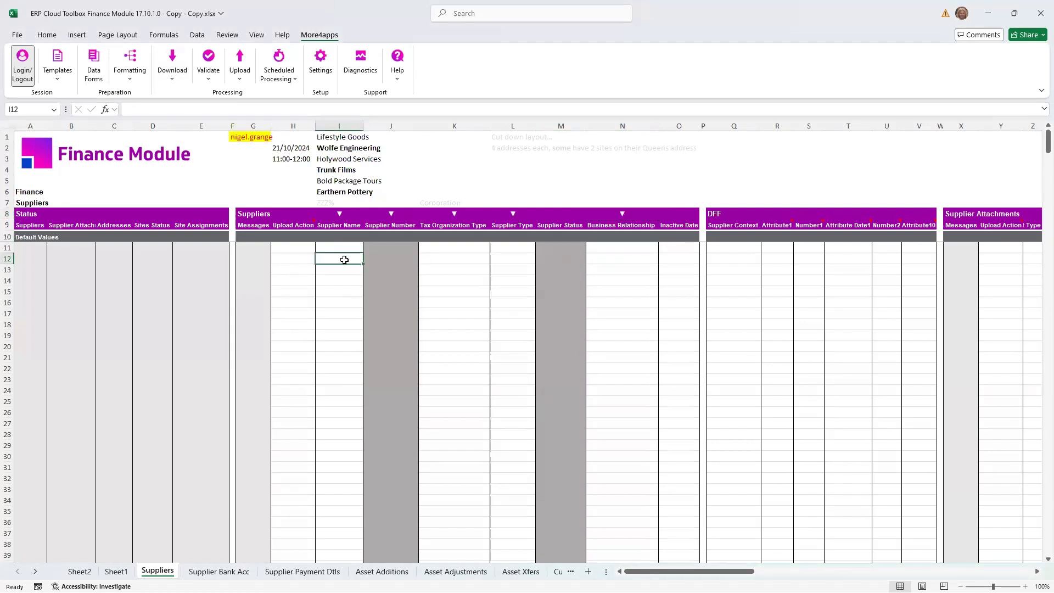
# - Copy "Bold Package Tours" from the list above the headers into Supplier Name on row 12
pyautogui.click(338, 187)
pyautogui.hotkey('ctrl', 'c')
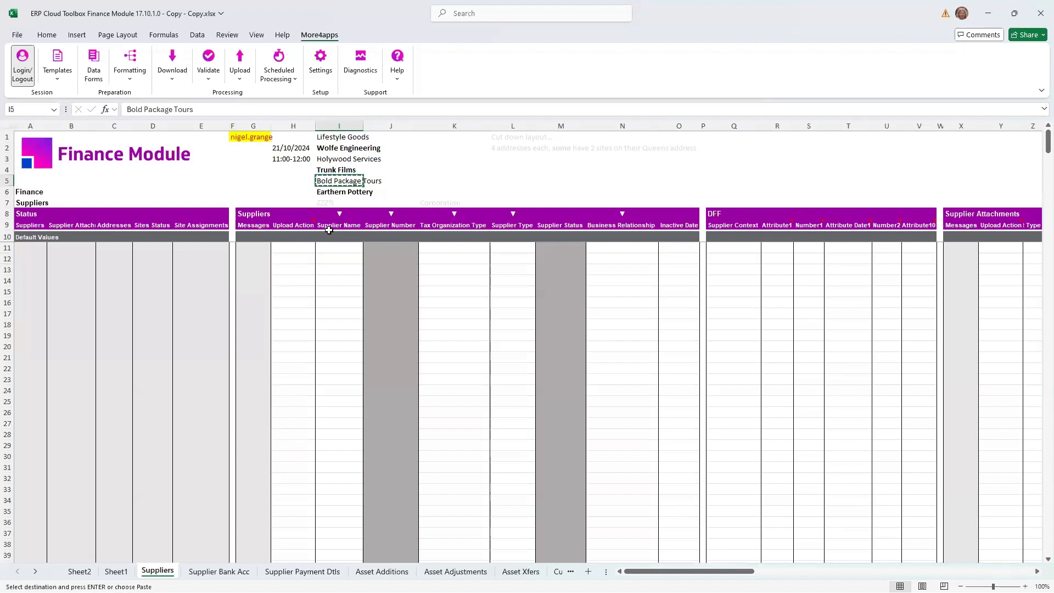
pyautogui.click(327, 258)
pyautogui.hotkey('ctrl', 'v')
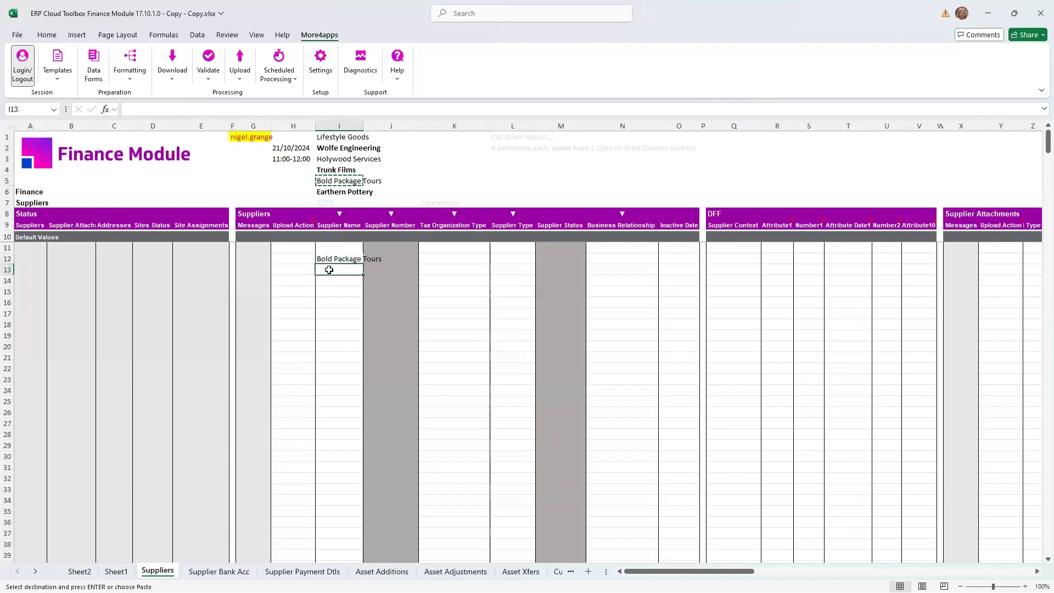
# - Enter ZZZ% as the Supplier Name criterion on row 13 and clear the Supplier Name on row 12
pyautogui.click(324, 203)
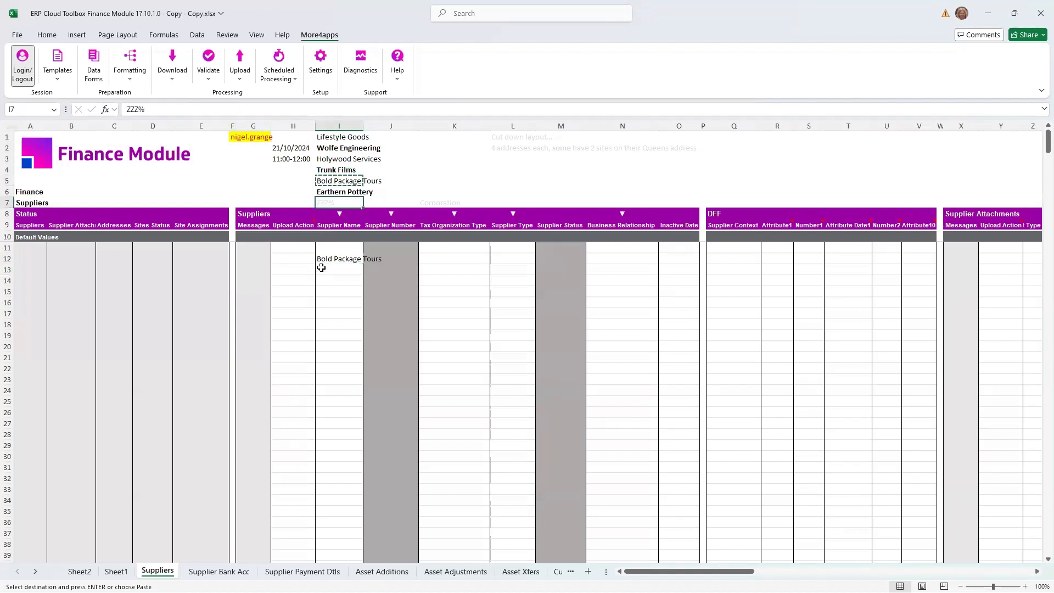
pyautogui.click(332, 269)
pyautogui.write('ZZZ')
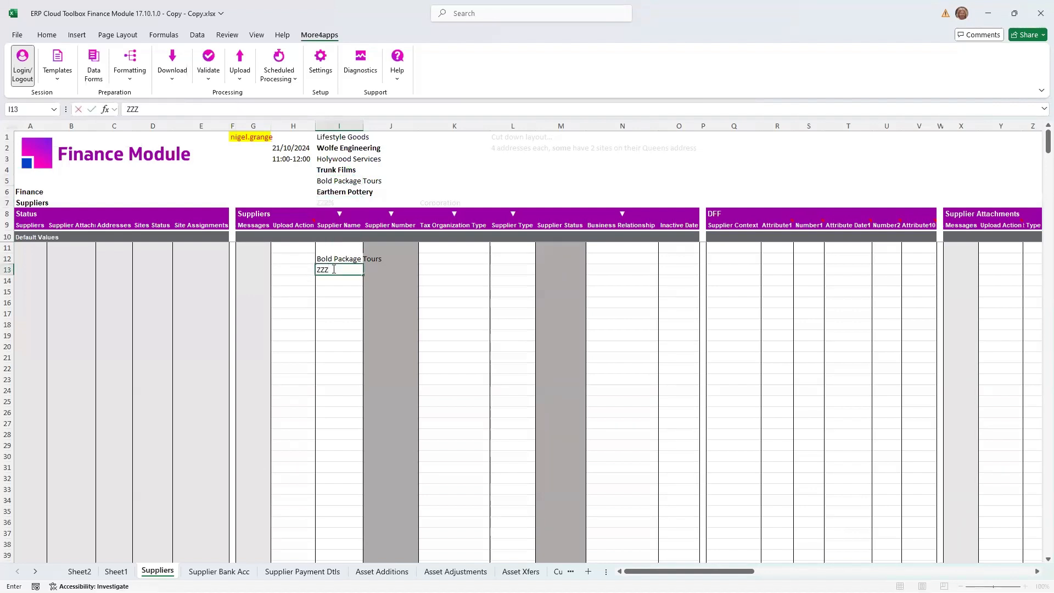
pyautogui.write('%')
pyautogui.click(339, 259)
pyautogui.press('Delete')
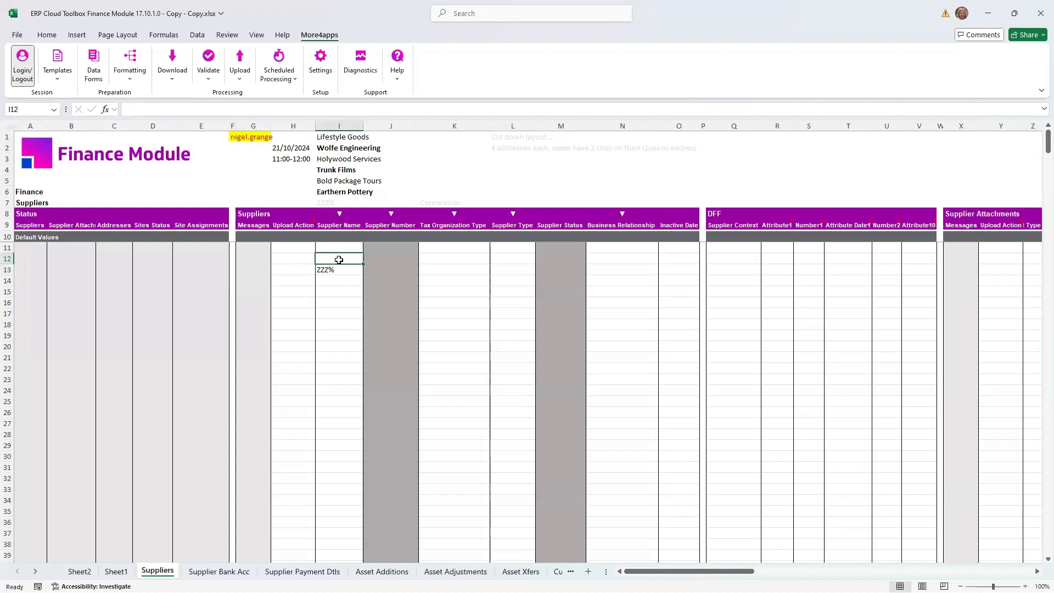
# - Download the suppliers via sheet using the ZZZ% criterion on row 13, and keep the download criteria
pyautogui.click(337, 270)
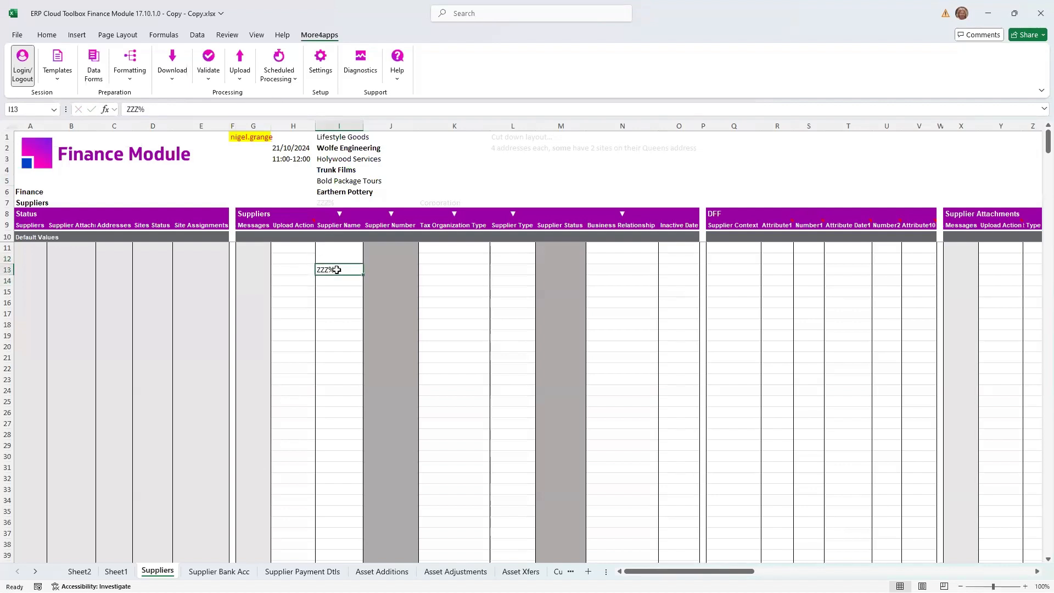
pyautogui.click(172, 69)
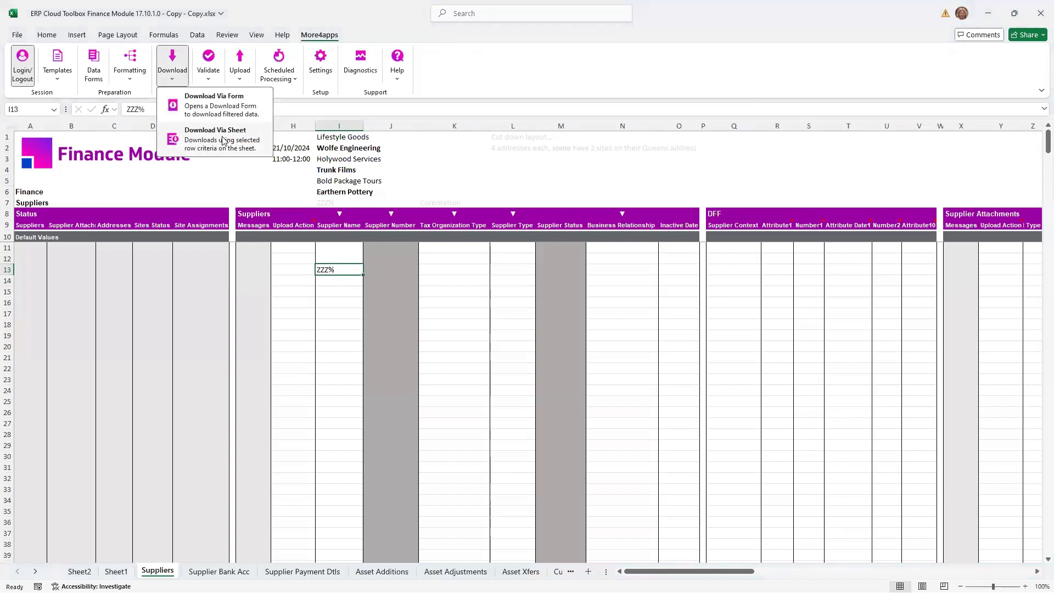
pyautogui.click(223, 141)
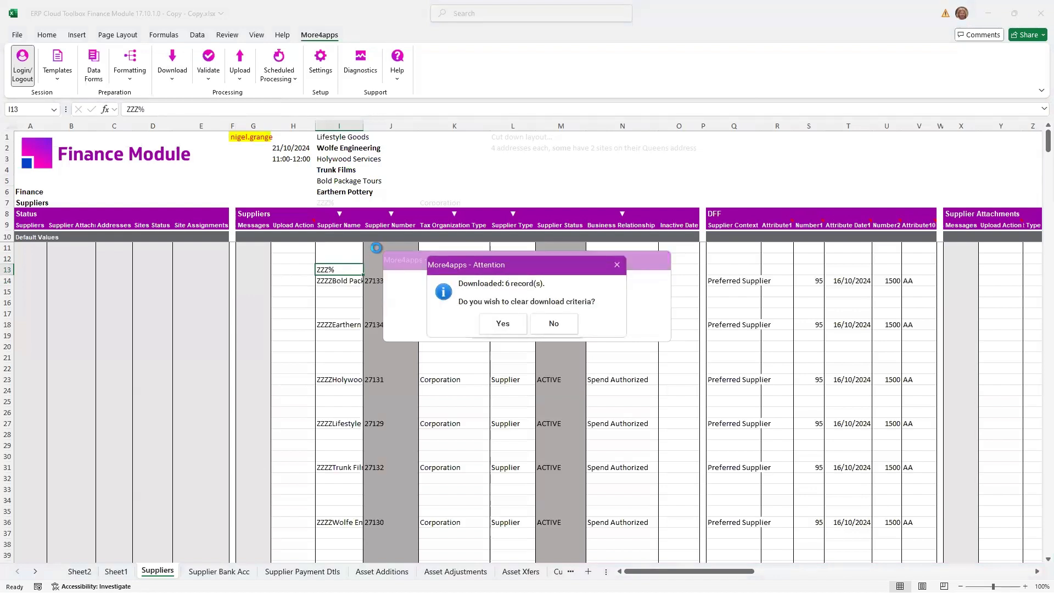
pyautogui.click(546, 323)
pyautogui.click(431, 286)
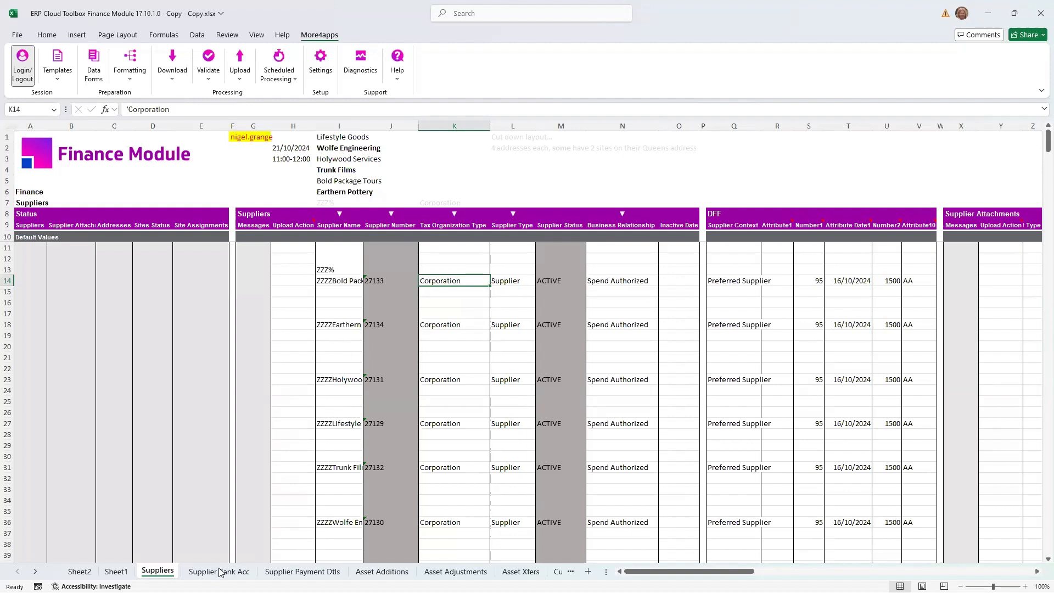
# - Open the new-sheet designer for the Finance Supplier Bank Accounts integrator, review its available columns, and close it without creating a sheet
pyautogui.click(57, 66)
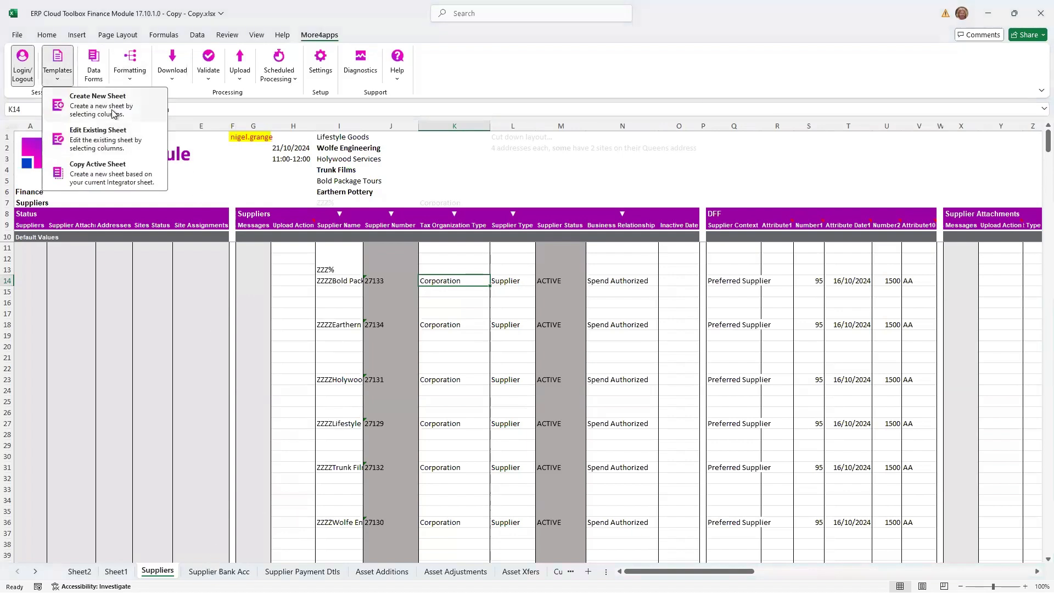
pyautogui.click(115, 112)
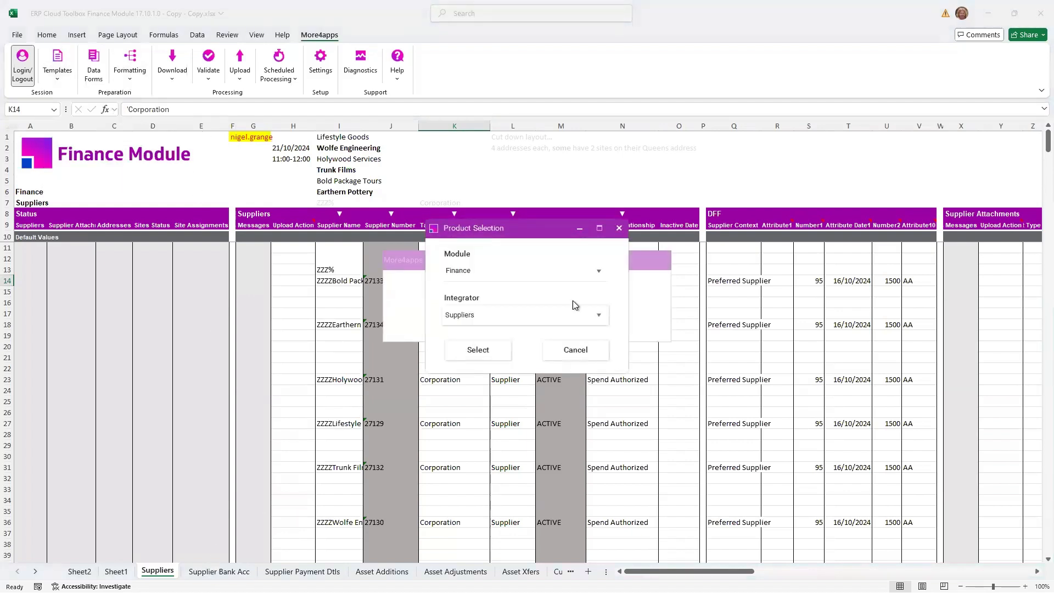
pyautogui.click(598, 315)
pyautogui.moveTo(517, 406)
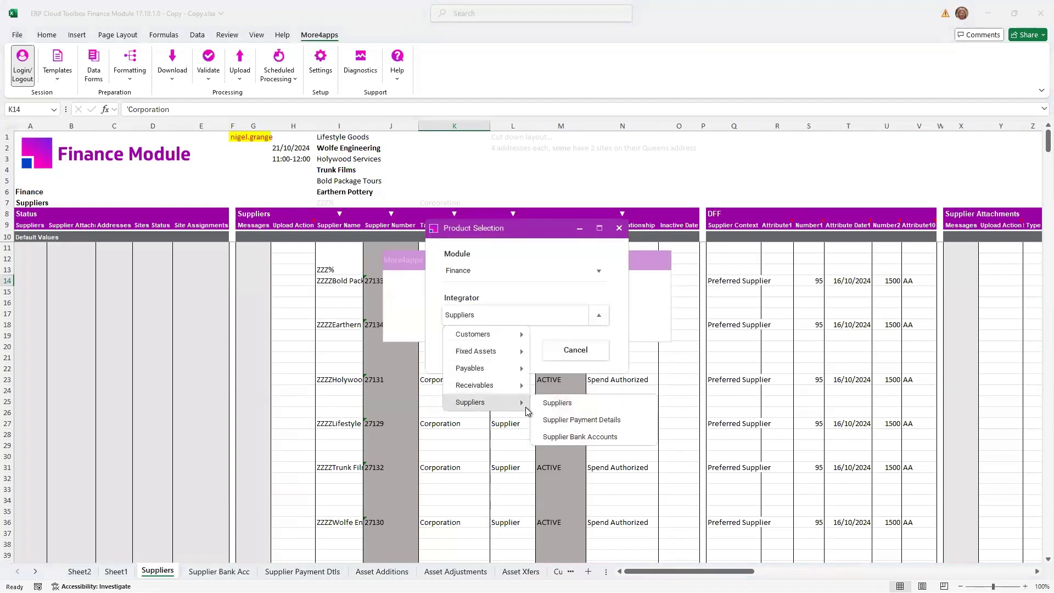
pyautogui.click(573, 436)
pyautogui.click(476, 354)
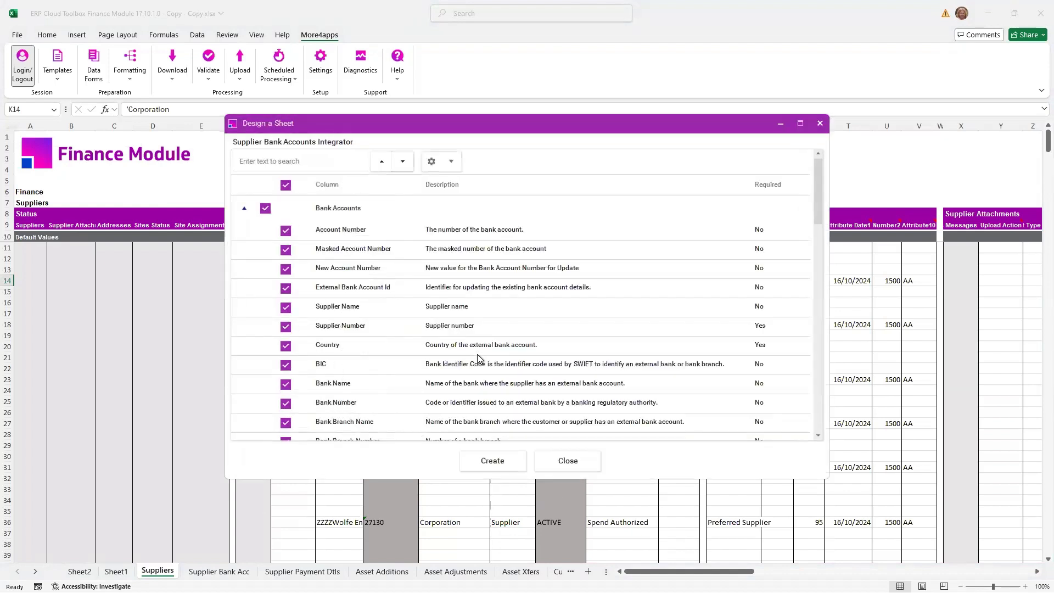
pyautogui.moveTo(821, 200); pyautogui.dragTo(753, 185)
pyautogui.click(562, 466)
# - Open the Supplier Bank Acc sheet and examine its column groups and the prepared bank account rows 12 to 20
pyautogui.click(221, 571)
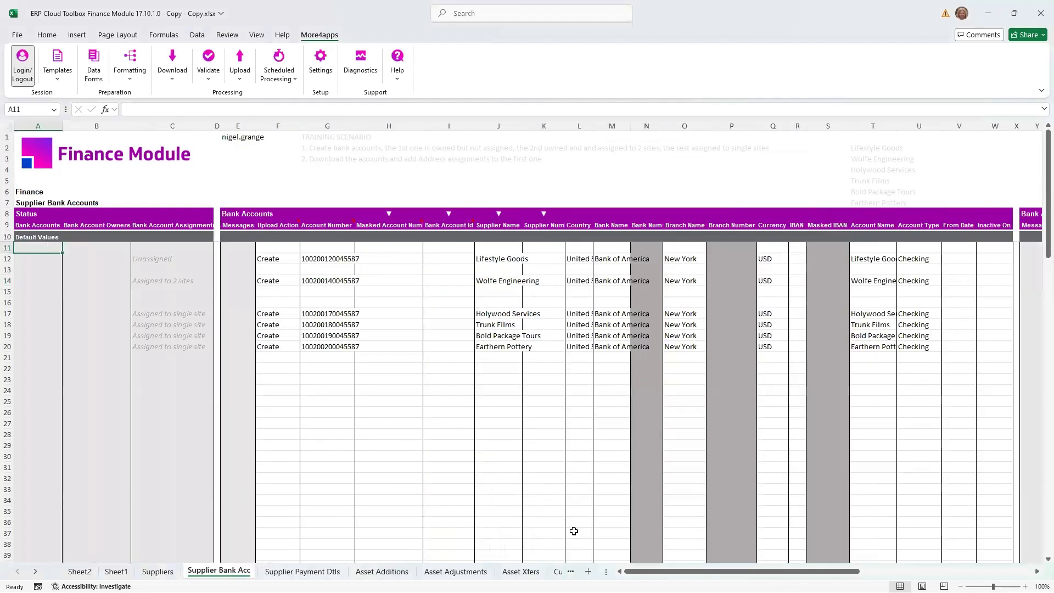
pyautogui.moveTo(742, 571); pyautogui.dragTo(371, 441)
pyautogui.click(311, 371)
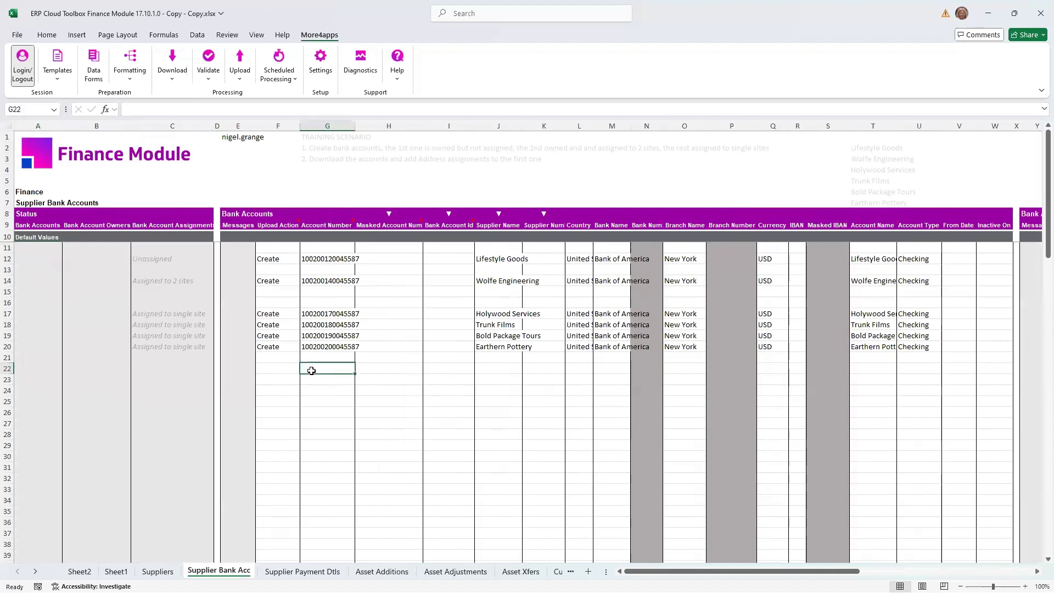
pyautogui.click(406, 370)
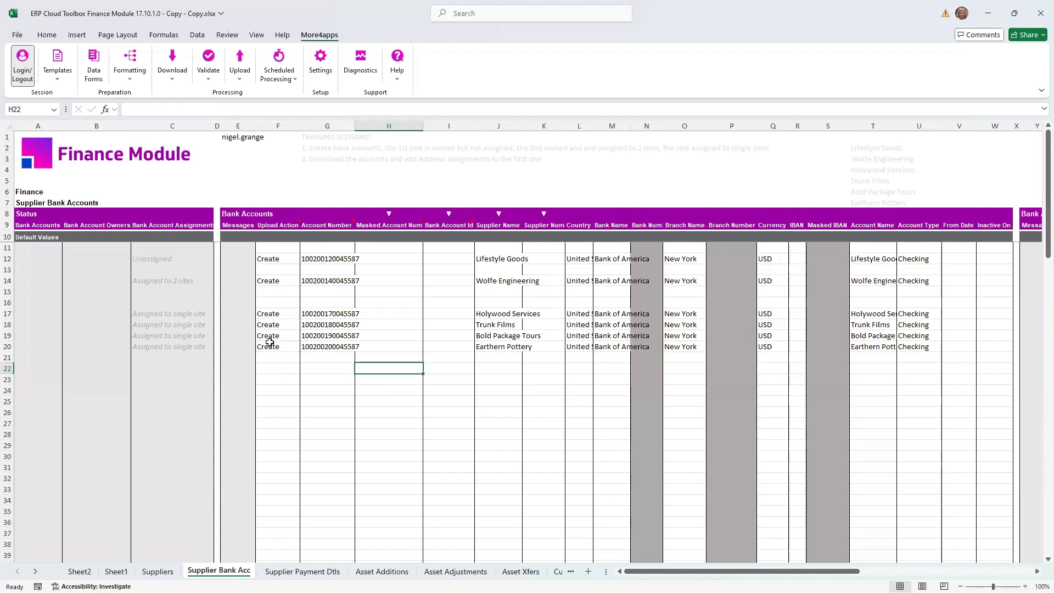
pyautogui.moveTo(267, 347); pyautogui.dragTo(907, 344)
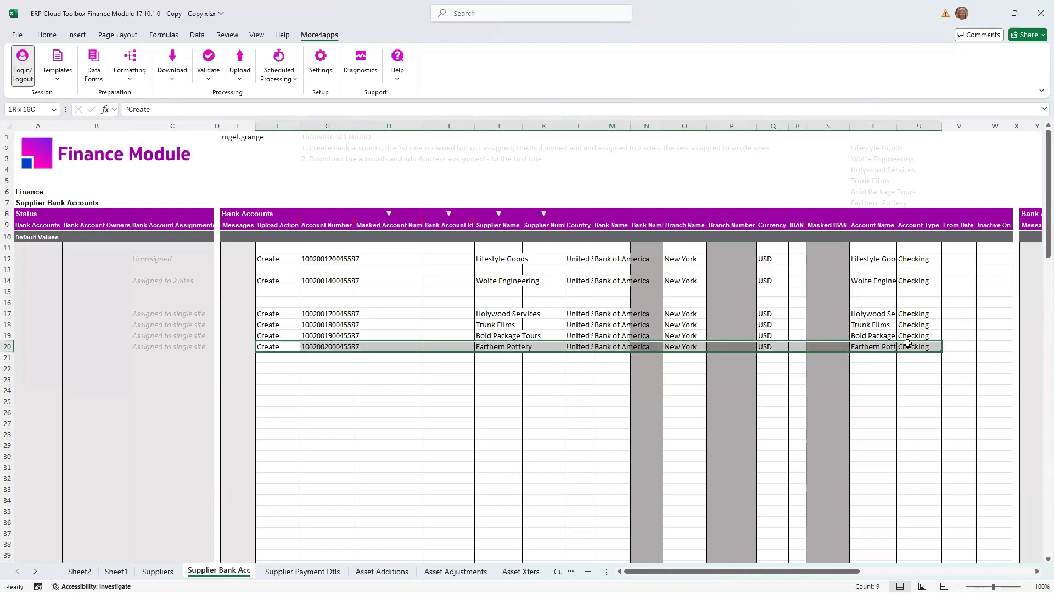
pyautogui.moveTo(758, 571)
pyautogui.mouseDown()
pyautogui.moveTo(811, 571)
pyautogui.moveTo(757, 571)
pyautogui.mouseUp()
pyautogui.click(540, 382)
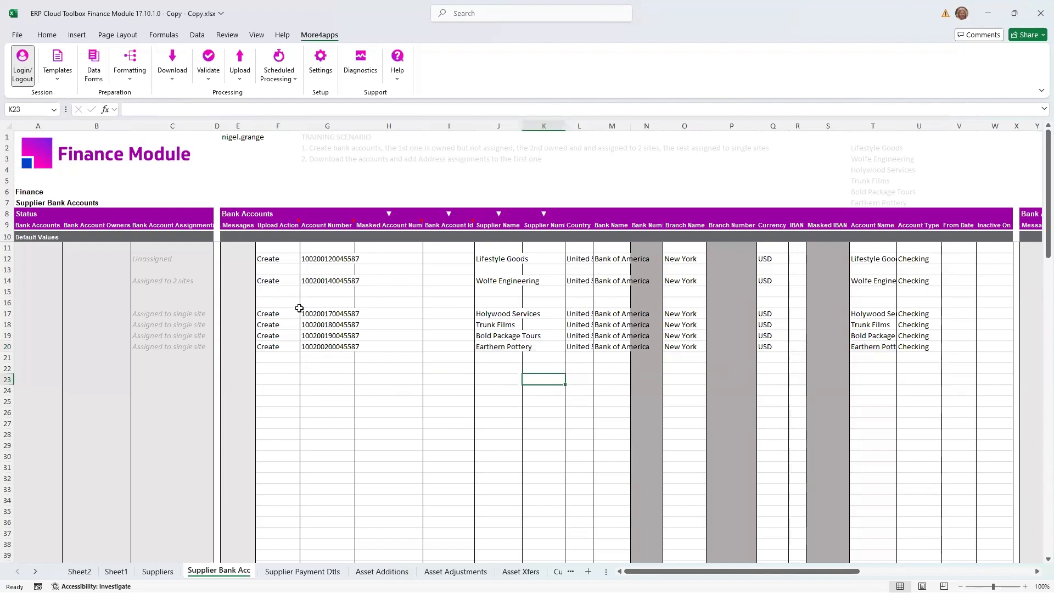
pyautogui.moveTo(273, 314); pyautogui.dragTo(635, 353)
pyautogui.moveTo(711, 572)
pyautogui.mouseDown()
pyautogui.moveTo(758, 571)
pyautogui.moveTo(711, 572)
pyautogui.mouseUp()
# - Open the Bank Accounts data form for the Holywood Services record on row 17
pyautogui.click(340, 317)
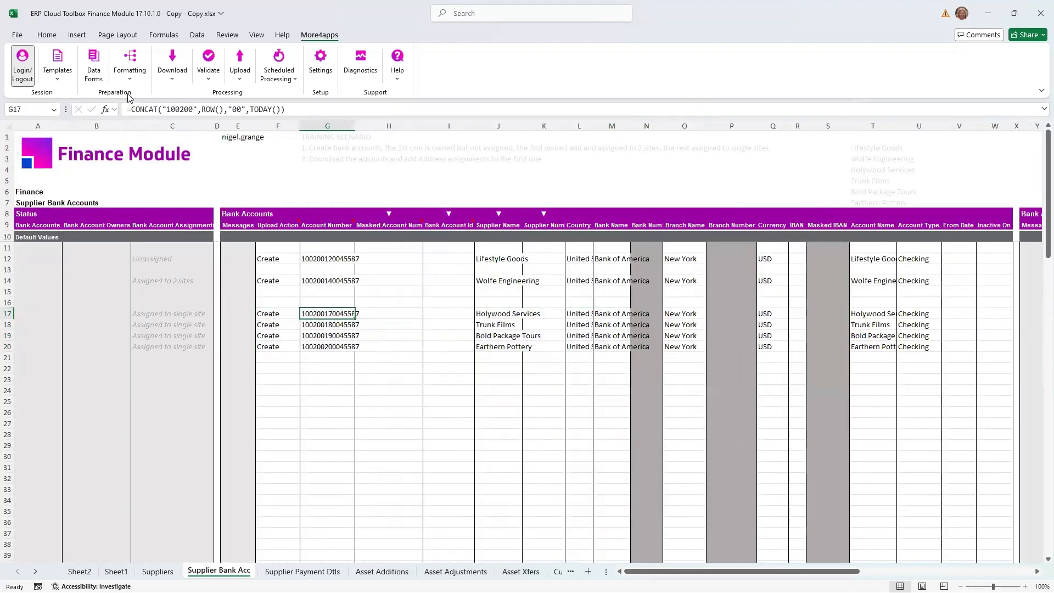
pyautogui.click(93, 66)
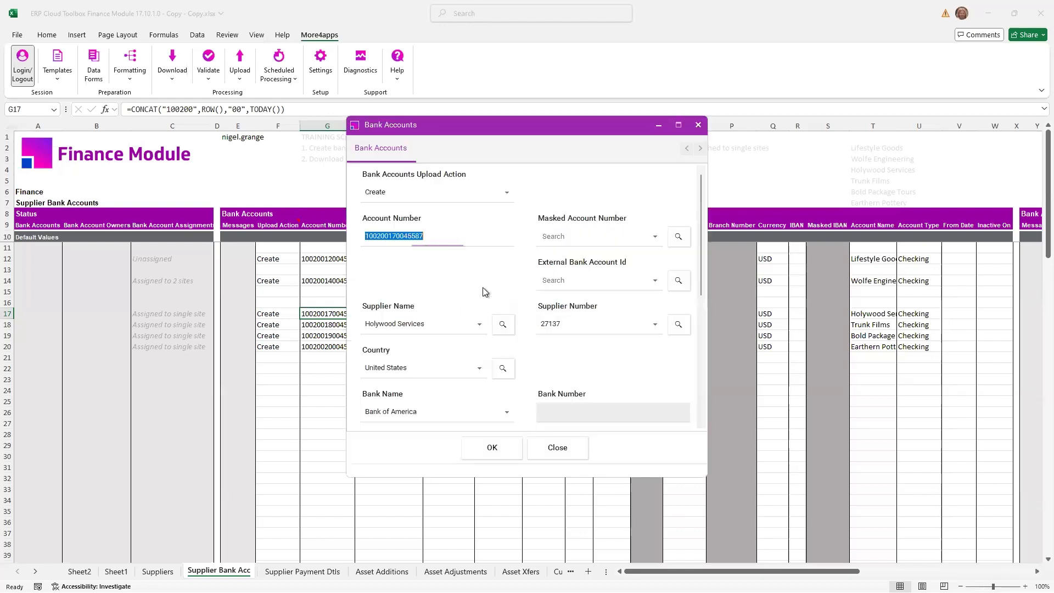
# - Review and close the Holywood Services bank account form, and examine the Bank Account Owners entries on rows 12 and 14
pyautogui.moveTo(703, 245); pyautogui.dragTo(696, 360)
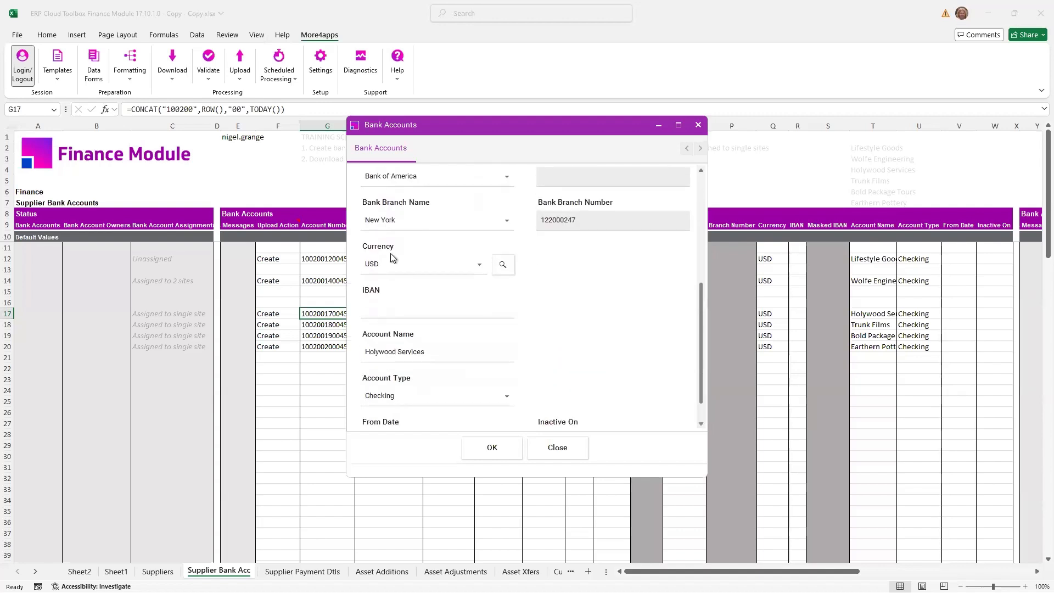
pyautogui.click(558, 449)
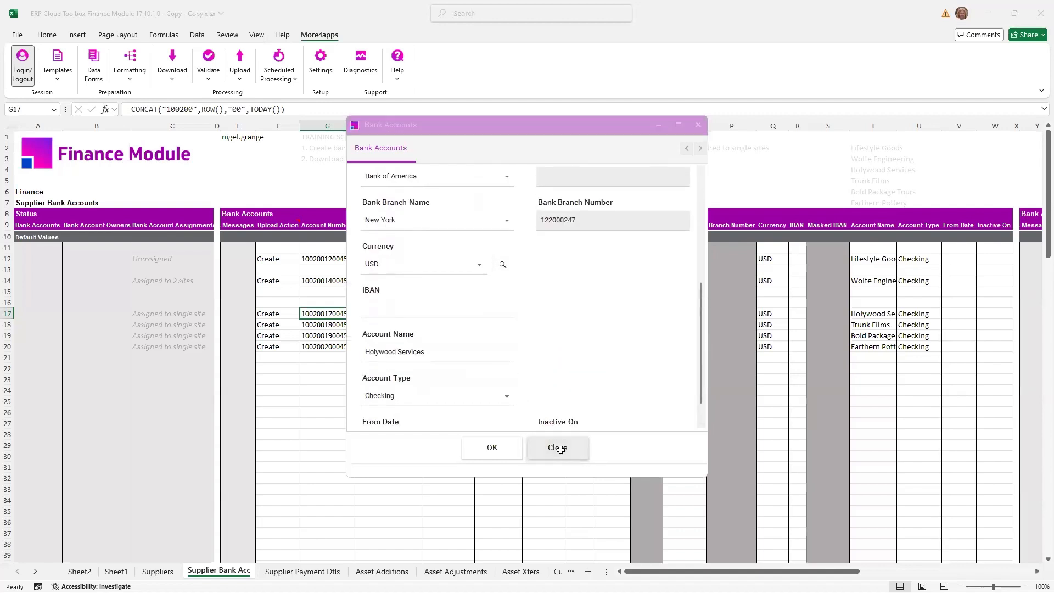
pyautogui.moveTo(698, 571); pyautogui.dragTo(770, 568)
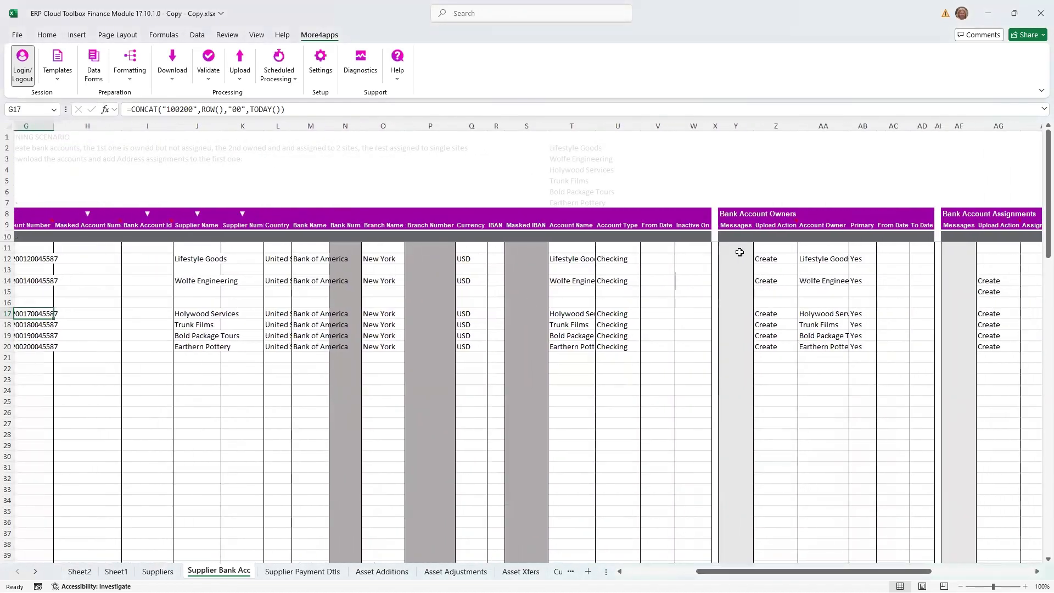
pyautogui.moveTo(778, 258); pyautogui.dragTo(852, 264)
pyautogui.moveTo(768, 281); pyautogui.dragTo(852, 280)
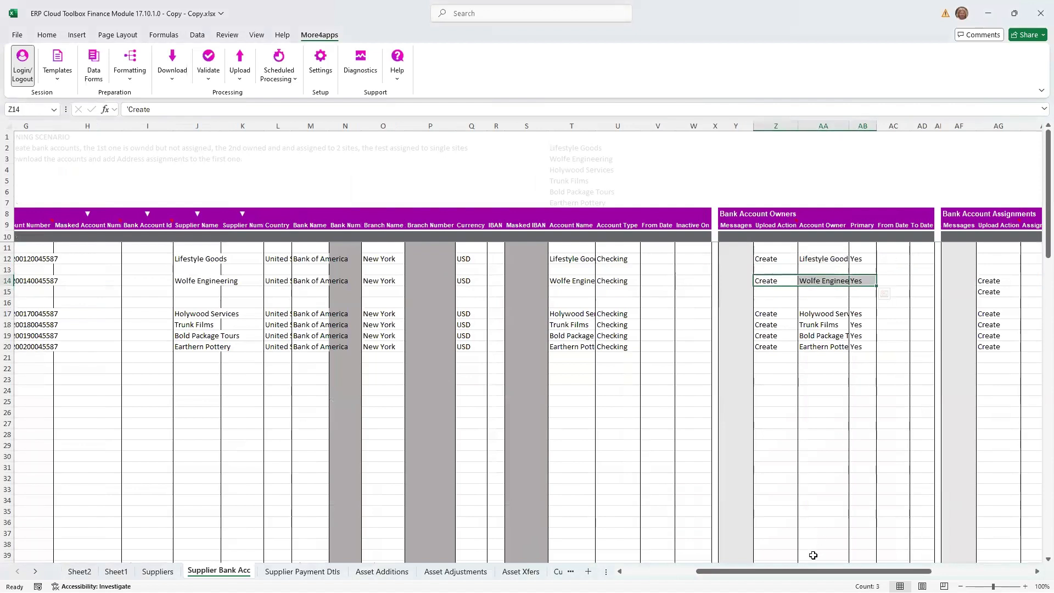
# - Examine the Bank Account Assignments entries for the suppliers on rows 14 to 20
pyautogui.moveTo(811, 572); pyautogui.dragTo(900, 573)
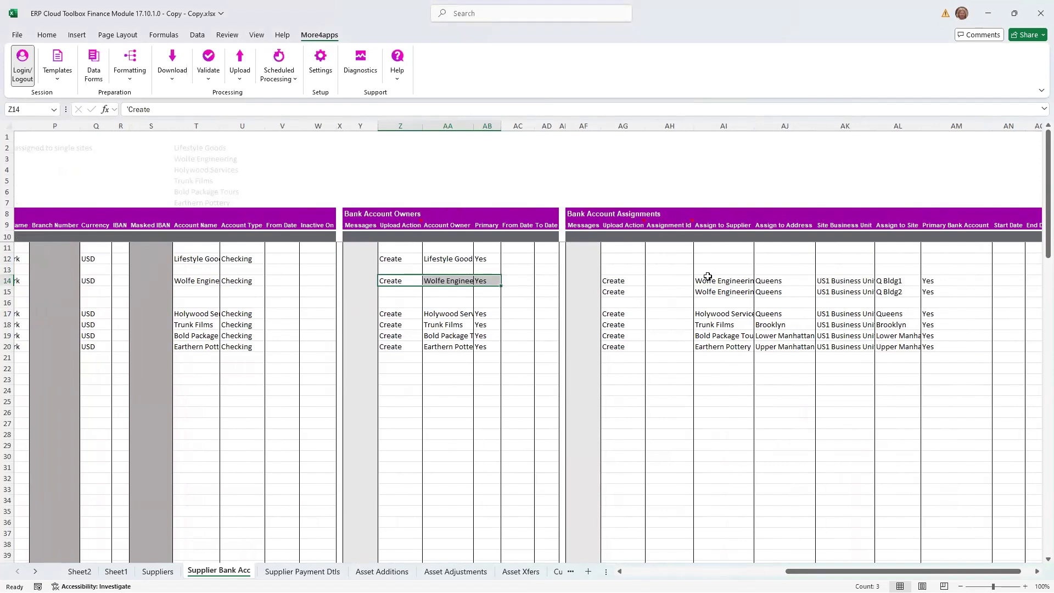
pyautogui.moveTo(706, 280); pyautogui.dragTo(903, 293)
pyautogui.click(738, 314)
pyautogui.moveTo(806, 313); pyautogui.dragTo(922, 316)
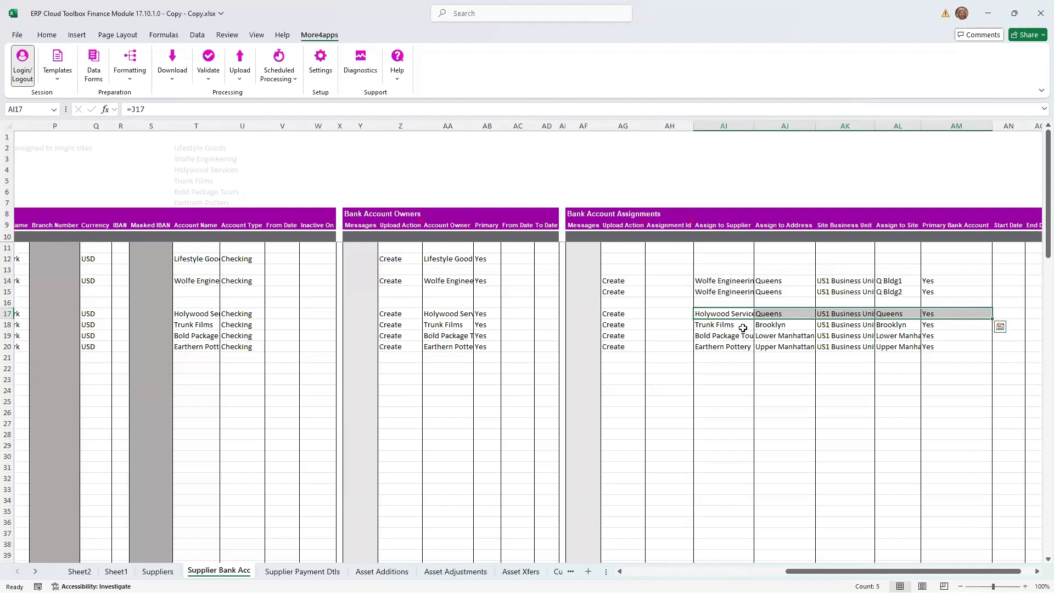
pyautogui.click(707, 345)
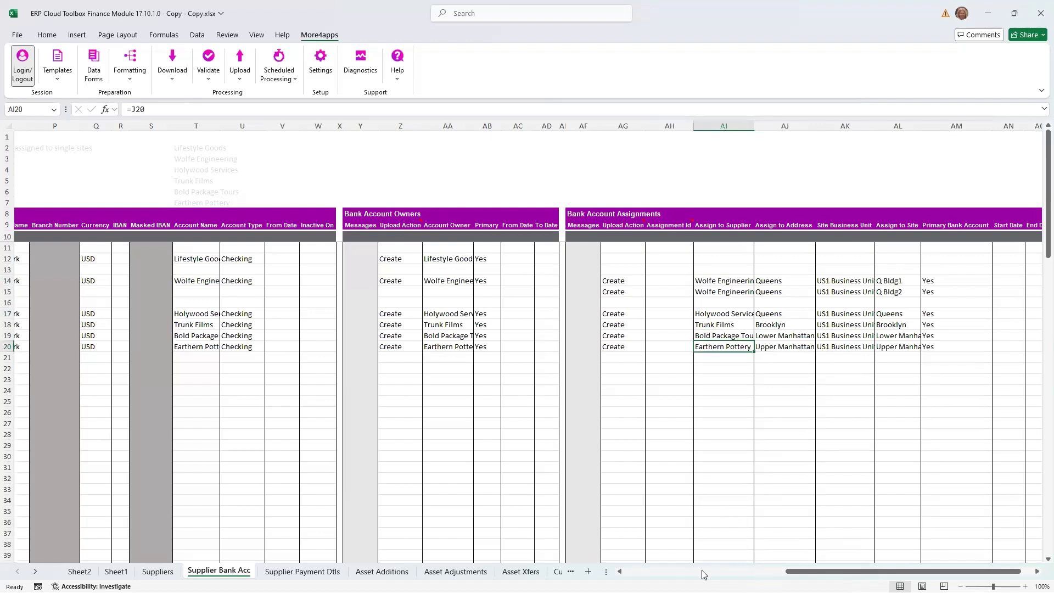
# - Upload only the selected supplier bank account records on rows 12 to 20
pyautogui.click(736, 571)
pyautogui.moveTo(505, 260); pyautogui.dragTo(531, 346)
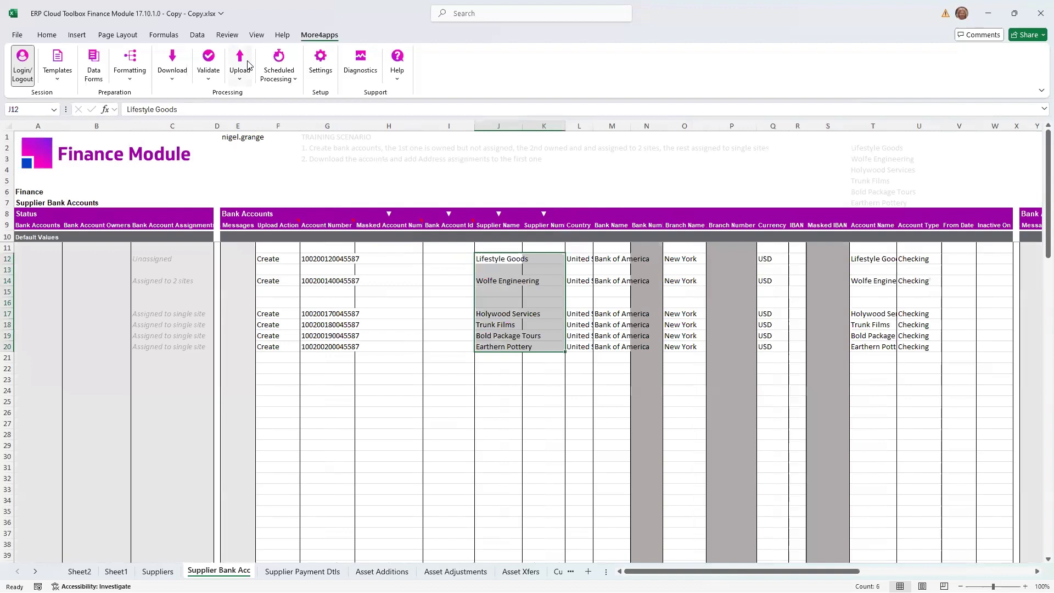
pyautogui.click(240, 65)
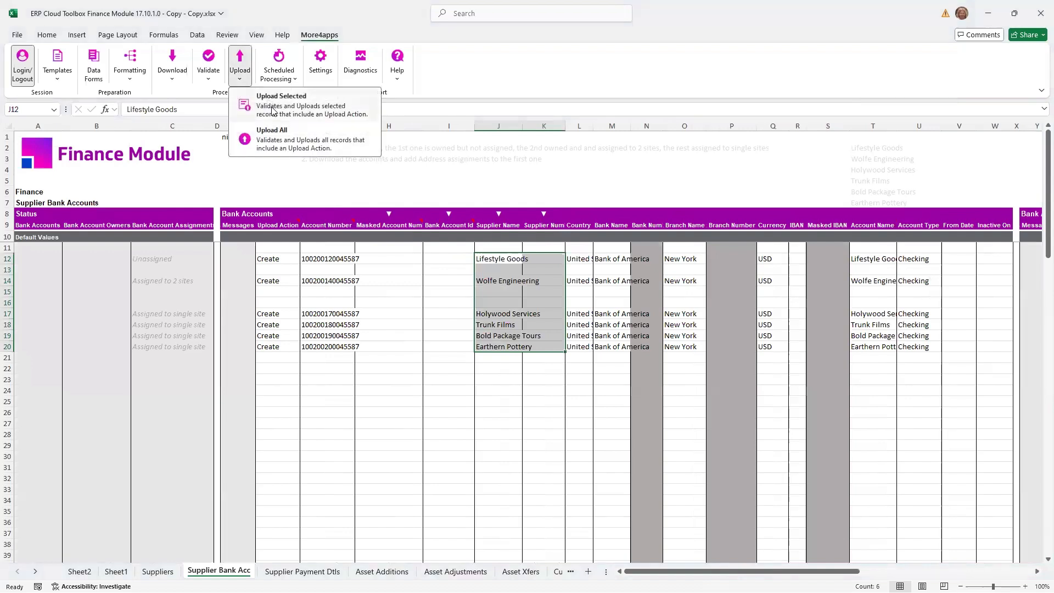
pyautogui.click(270, 103)
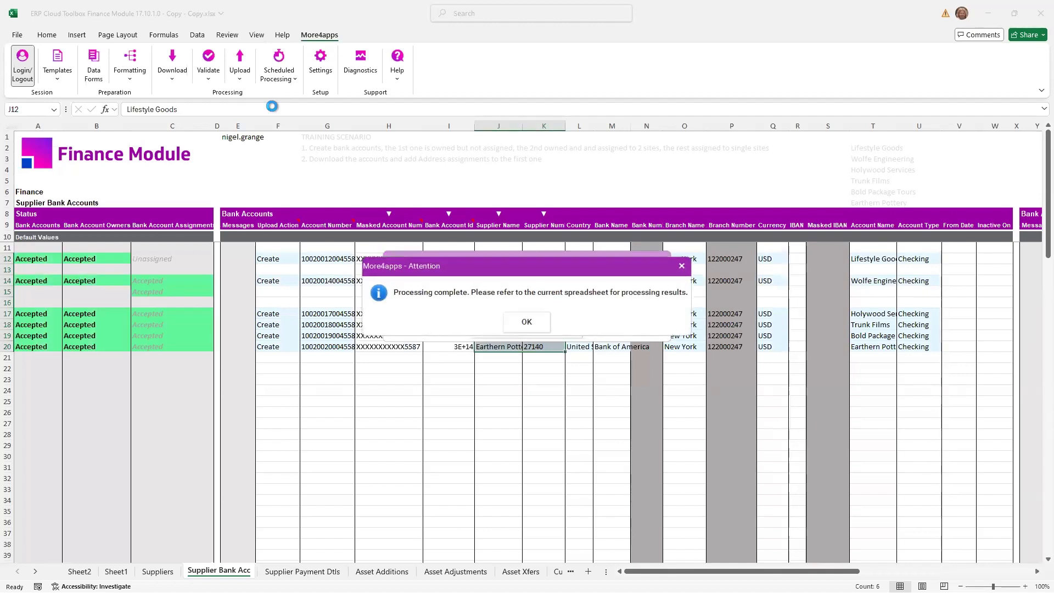
pyautogui.click(526, 322)
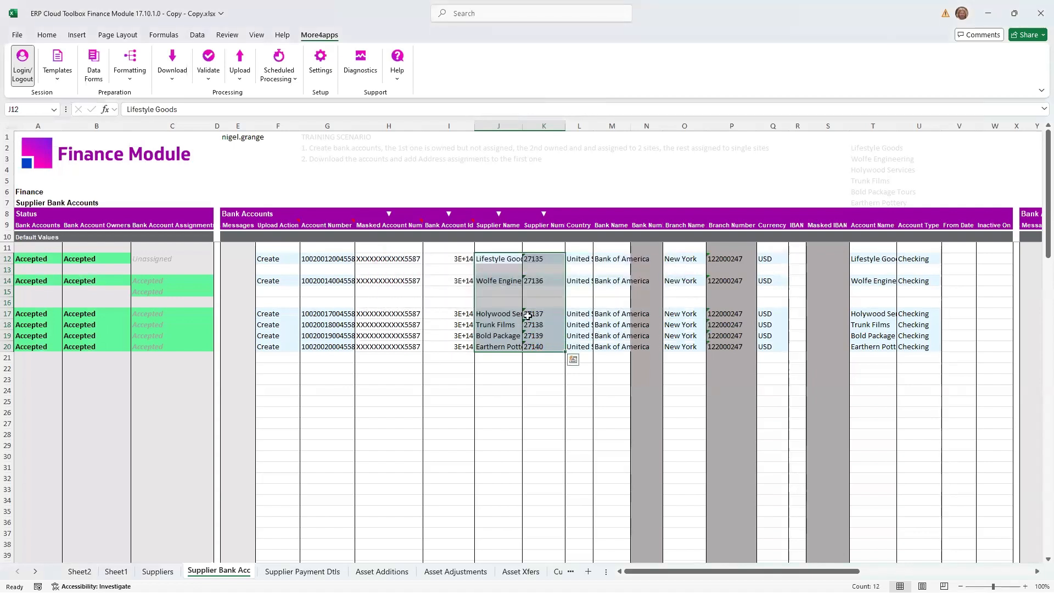
pyautogui.click(535, 321)
pyautogui.click(503, 261)
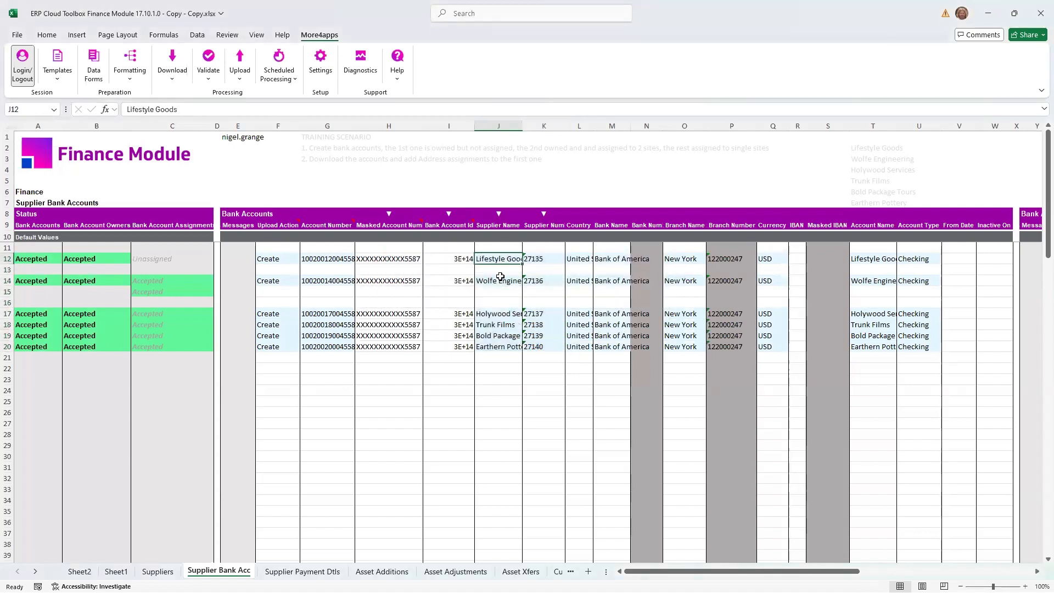
pyautogui.keyDown('ctrl'); pyautogui.click(500, 280); pyautogui.keyUp('ctrl')
pyautogui.keyDown('ctrl'); pyautogui.click(498, 313); pyautogui.keyUp('ctrl')
pyautogui.keyDown('ctrl'); pyautogui.click(497, 325); pyautogui.keyUp('ctrl')
pyautogui.keyDown('ctrl'); pyautogui.click(497, 335); pyautogui.keyUp('ctrl')
pyautogui.keyDown('ctrl'); pyautogui.click(496, 346); pyautogui.keyUp('ctrl')
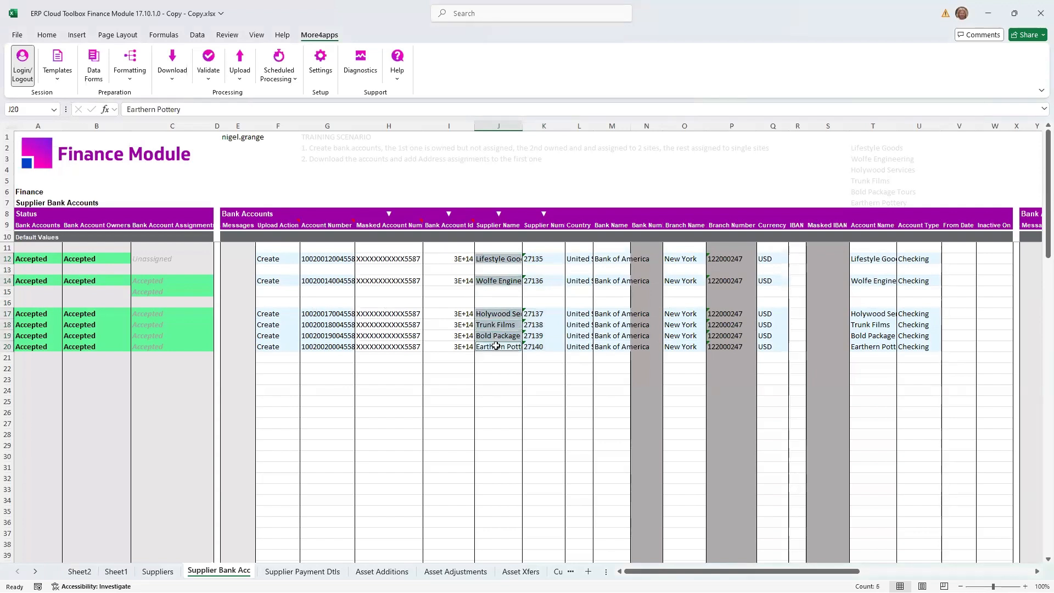
pyautogui.hotkey('ctrl', 'c')
pyautogui.click(492, 379)
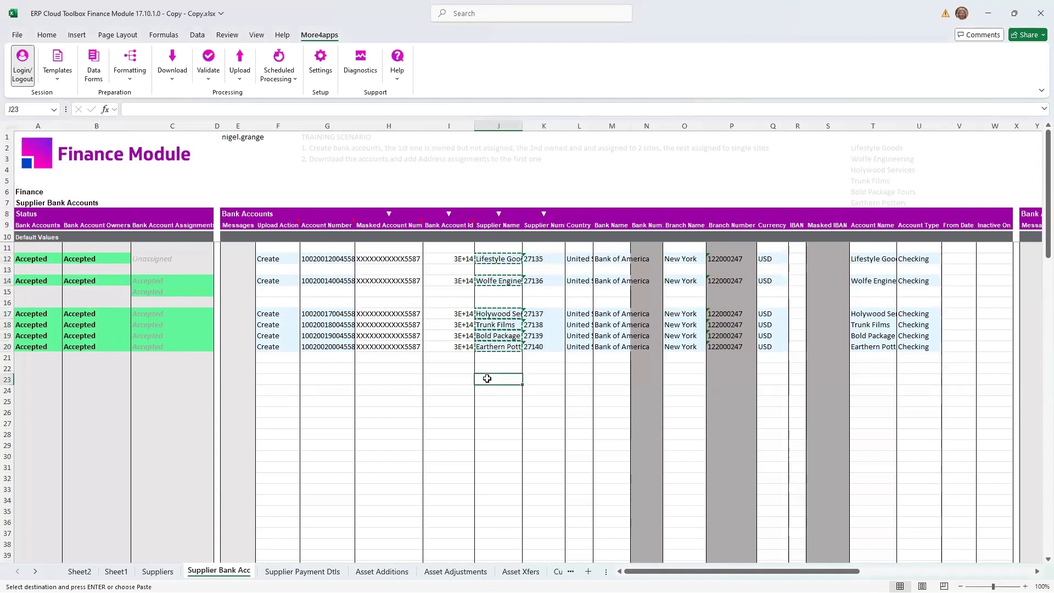
# - Copy the six Bank Account Id cells on rows 12, 14 and 17 to 20 and paste them as values from I22 down
pyautogui.click(451, 310)
pyautogui.click(455, 259)
pyautogui.keyDown('ctrl'); pyautogui.click(455, 280); pyautogui.keyUp('ctrl')
pyautogui.keyDown('ctrl'); pyautogui.click(463, 313); pyautogui.keyUp('ctrl')
pyautogui.keyDown('ctrl'); pyautogui.click(462, 324); pyautogui.keyUp('ctrl')
pyautogui.keyDown('ctrl'); pyautogui.click(462, 335); pyautogui.keyUp('ctrl')
pyautogui.keyDown('ctrl'); pyautogui.click(463, 346); pyautogui.keyUp('ctrl')
pyautogui.hotkey('ctrl', 'c')
pyautogui.click(457, 368)
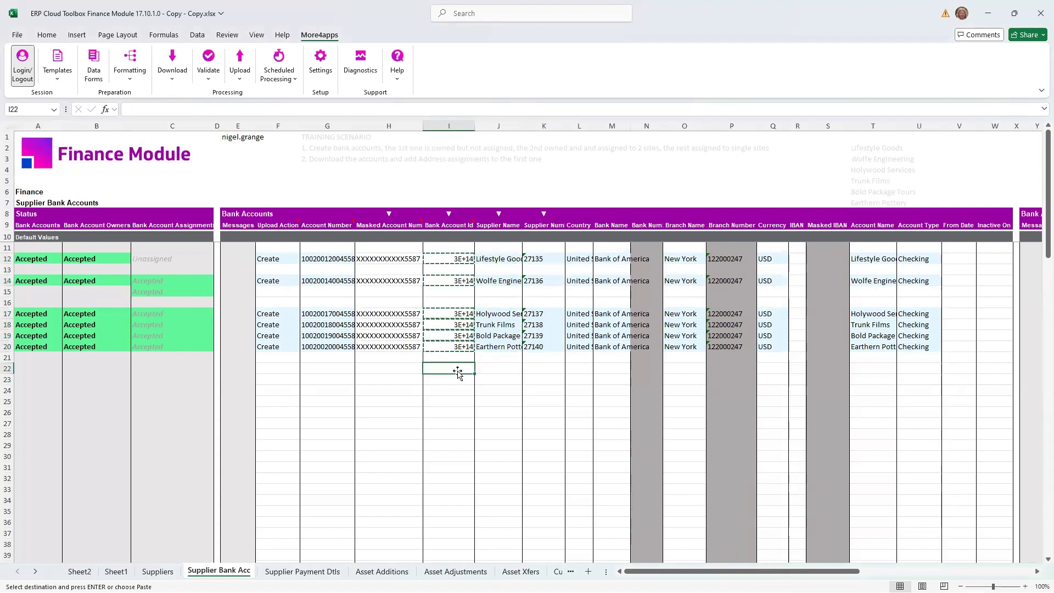
pyautogui.rightClick(459, 369)
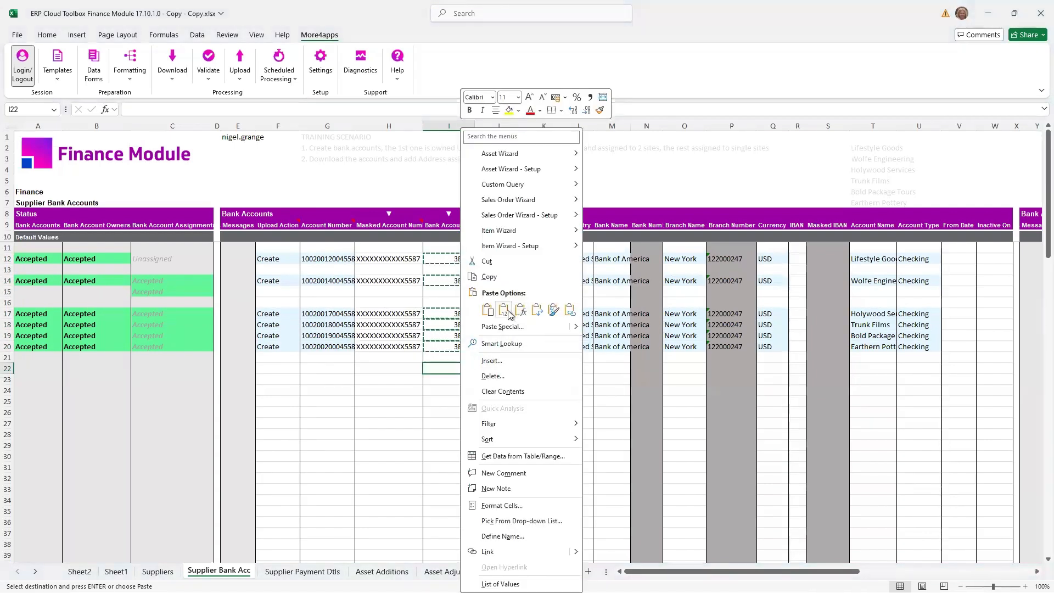
pyautogui.click(504, 310)
pyautogui.click(464, 369)
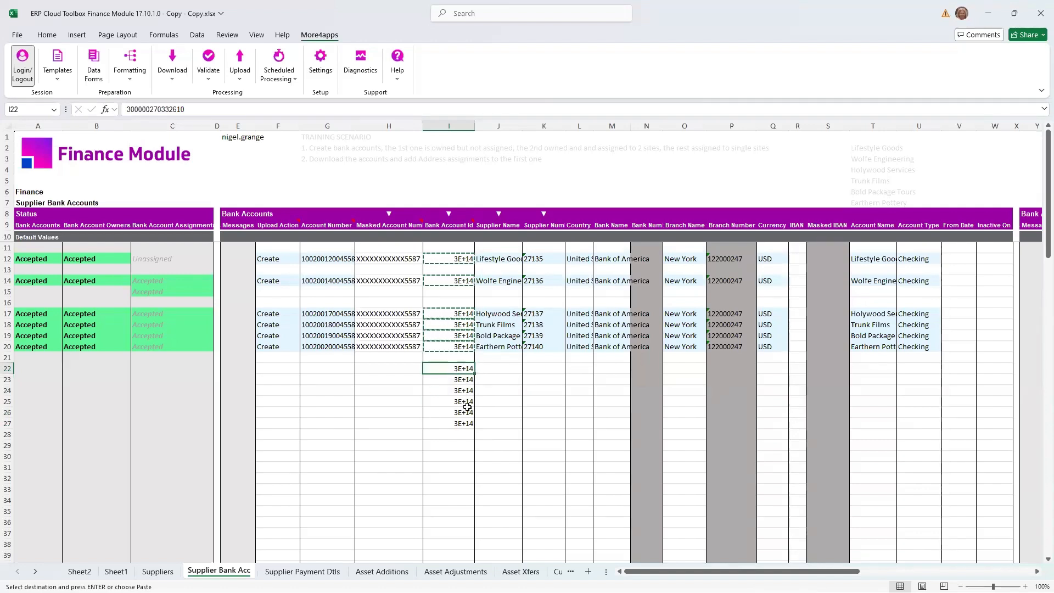
# - Download via sheet using the Bank Account Id criterion on row 22, keep the criteria, and clear the surplus IDs on rows 24 to 27
pyautogui.click(172, 63)
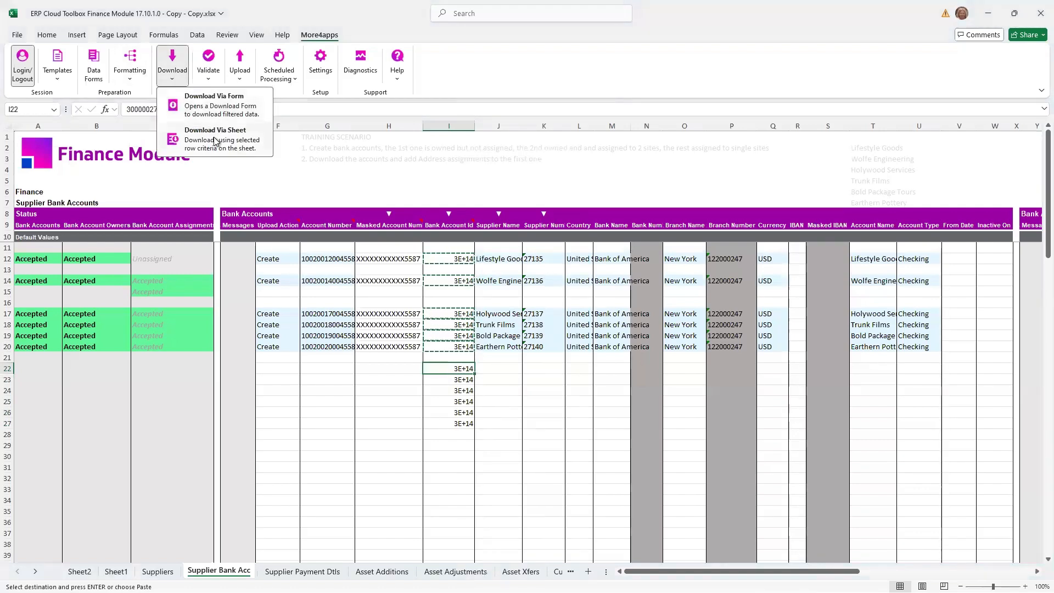
pyautogui.click(219, 128)
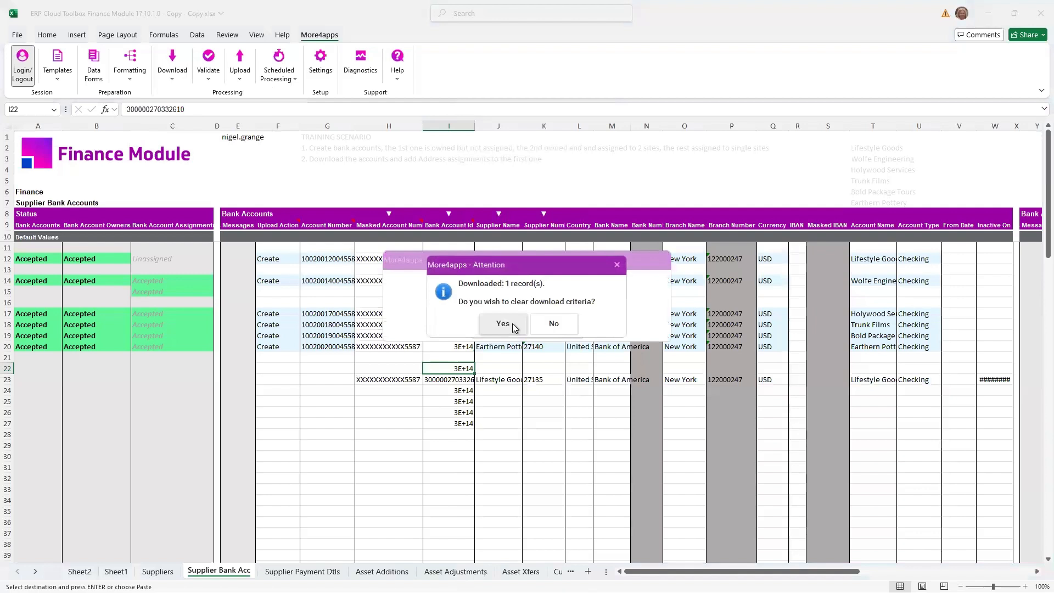
pyautogui.click(553, 324)
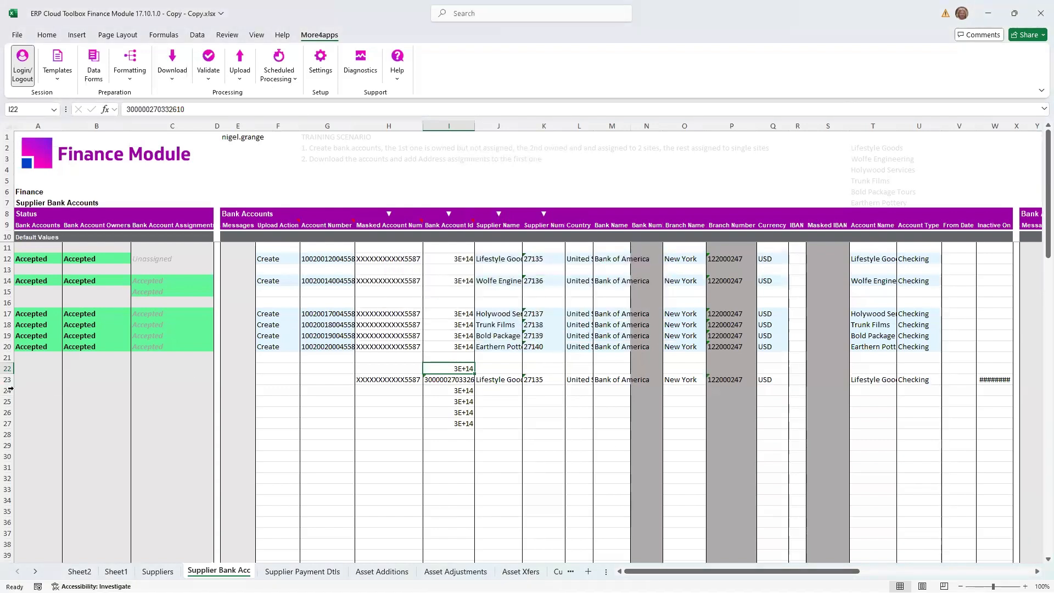
pyautogui.moveTo(9, 390); pyautogui.dragTo(8, 421)
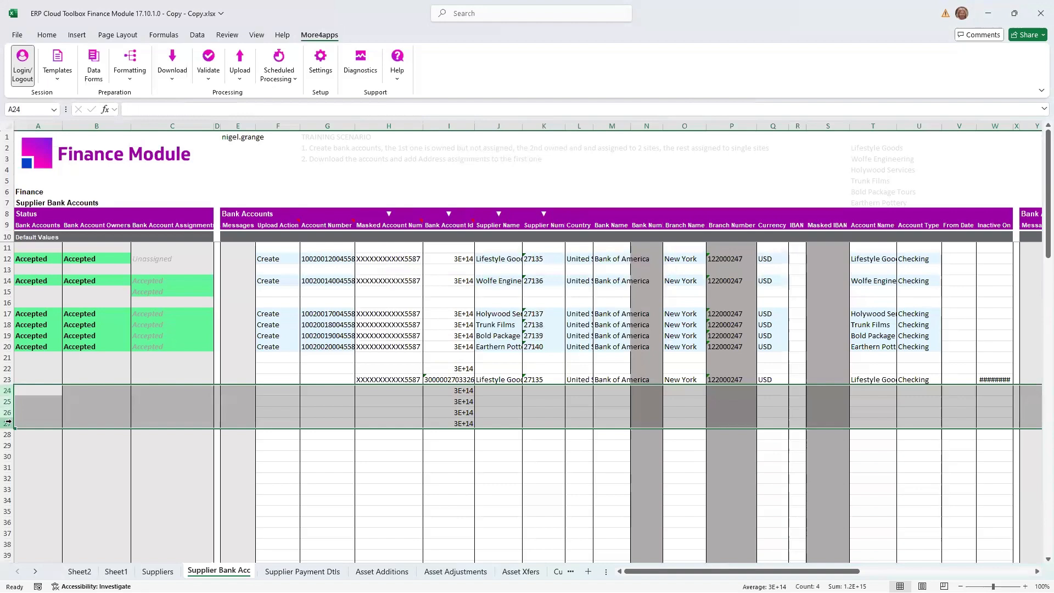
# - Set the Bank Account Assignments upload action for the downloaded Lifestyle Goods account on row 23 to Create
pyautogui.moveTo(819, 571); pyautogui.dragTo(948, 571)
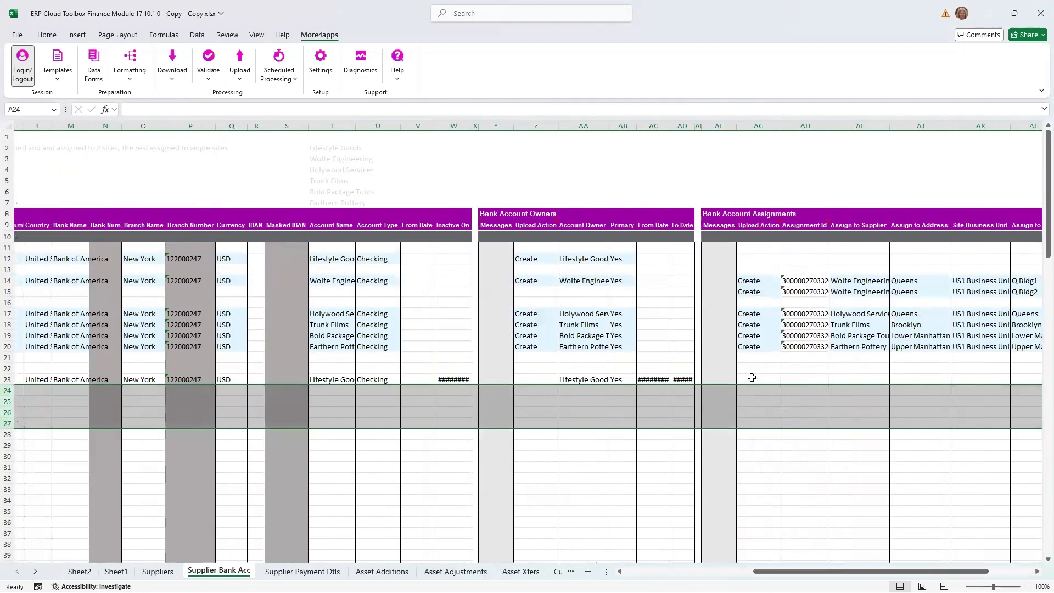
pyautogui.click(751, 378)
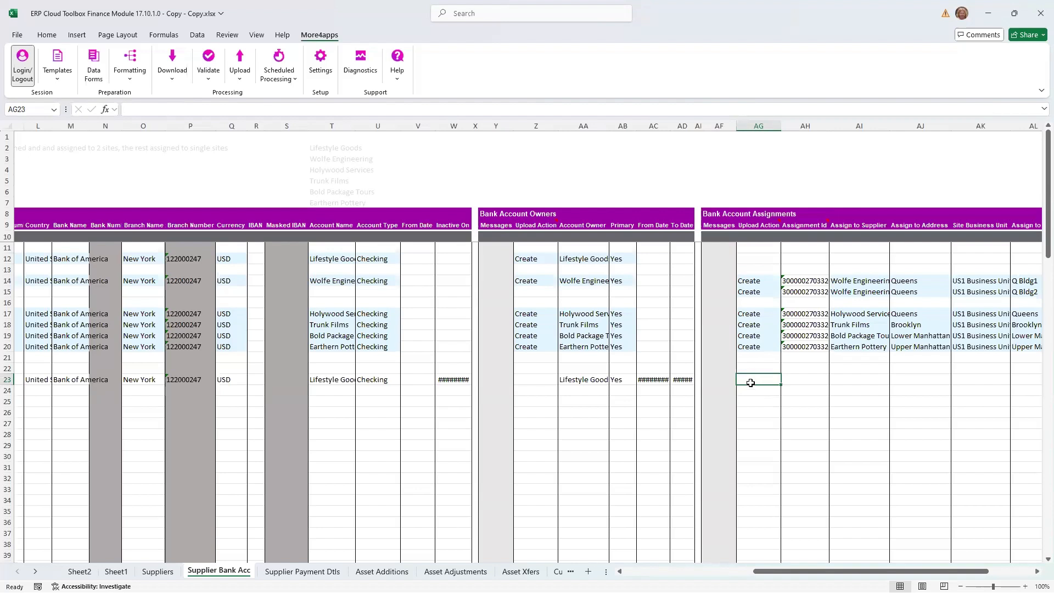
pyautogui.write('CReate')
pyautogui.press('Tab')
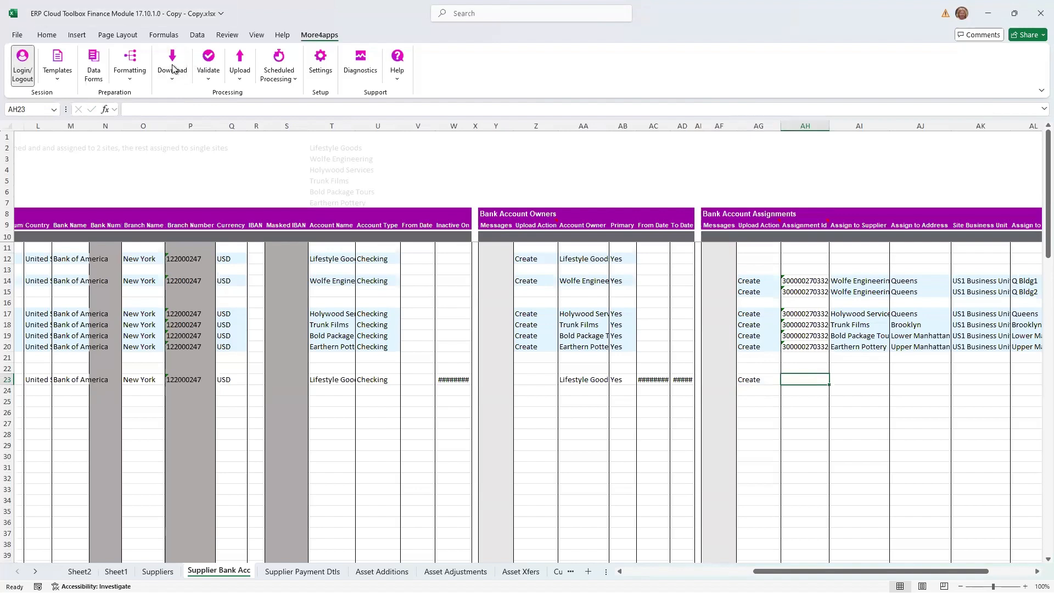
# - Use the row 23 assignment data form to assign the Lifestyle Goods account to the Queens address and set Primary Bank Account to Yes
pyautogui.click(92, 66)
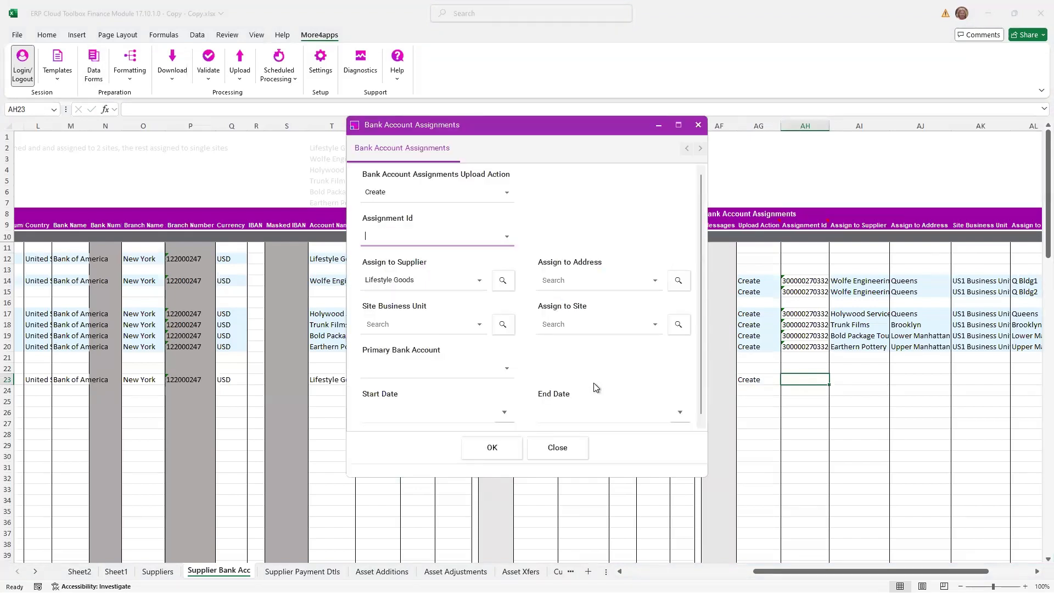
pyautogui.click(574, 278)
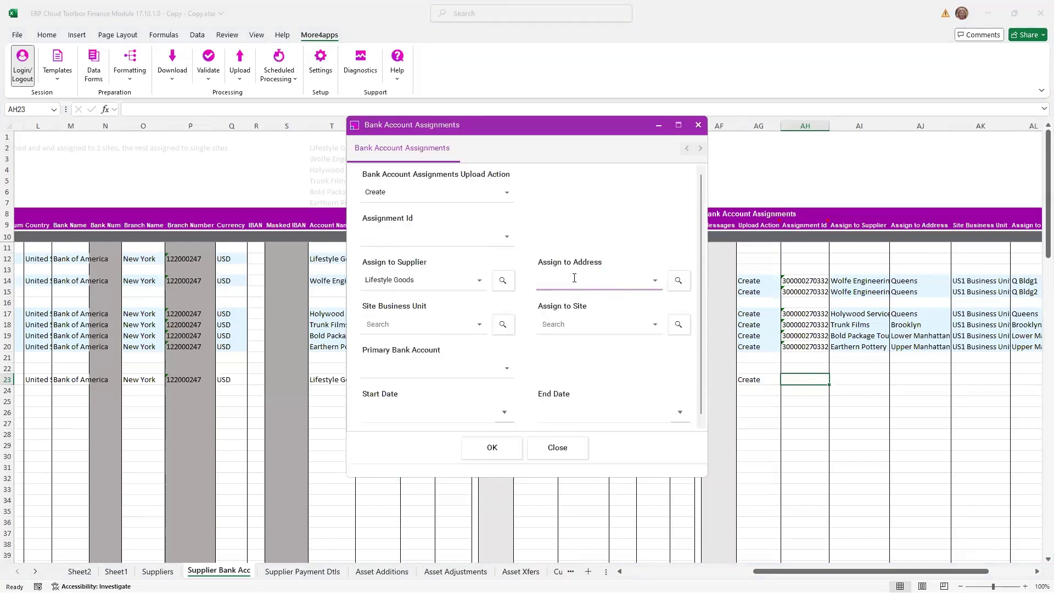
pyautogui.click(678, 281)
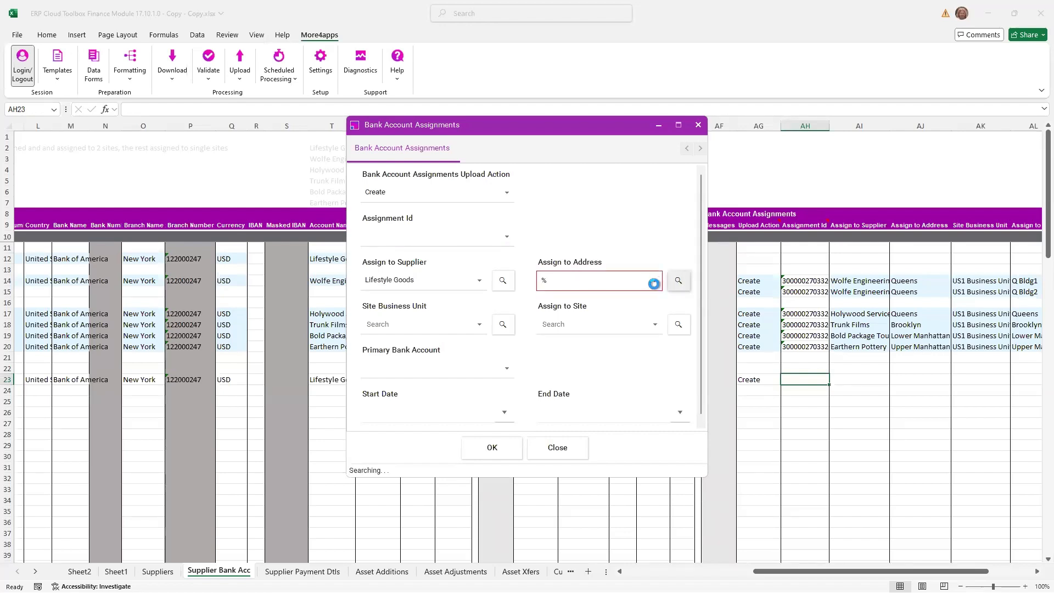
pyautogui.click(656, 281)
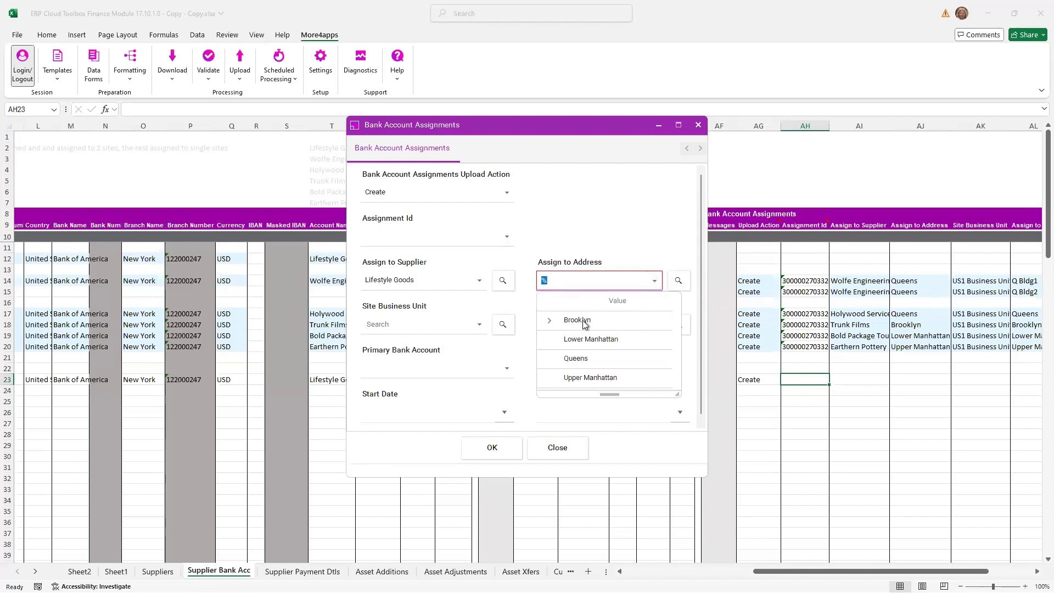
pyautogui.click(581, 359)
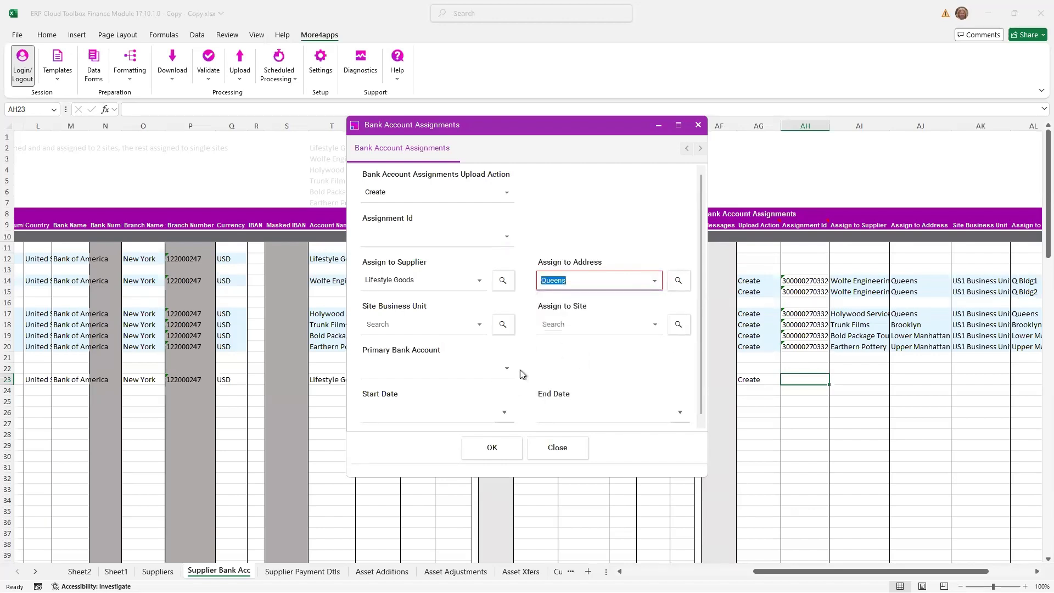
pyautogui.click(505, 368)
pyautogui.click(446, 418)
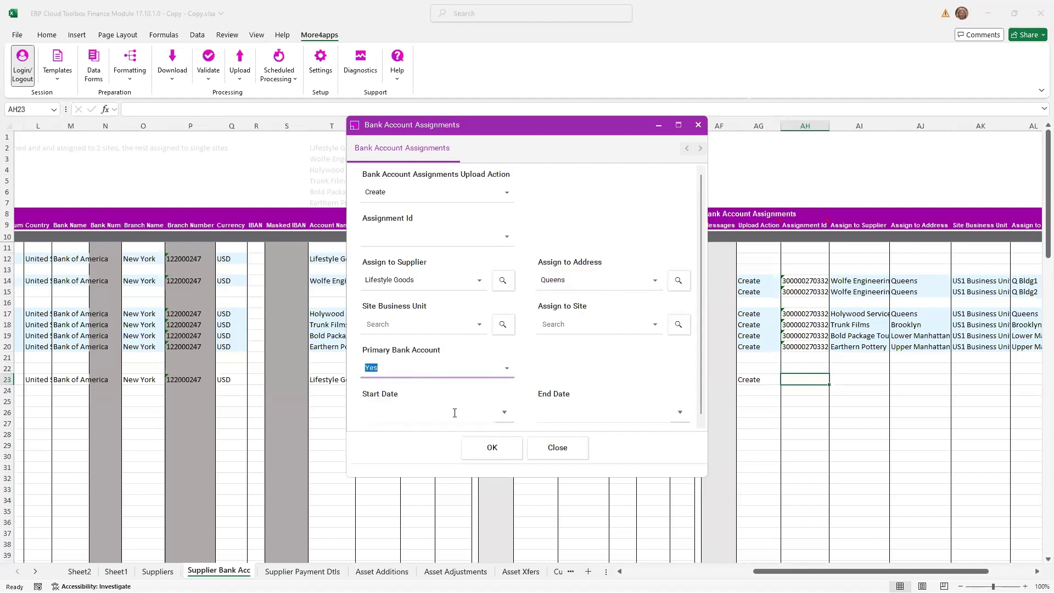
pyautogui.click(492, 447)
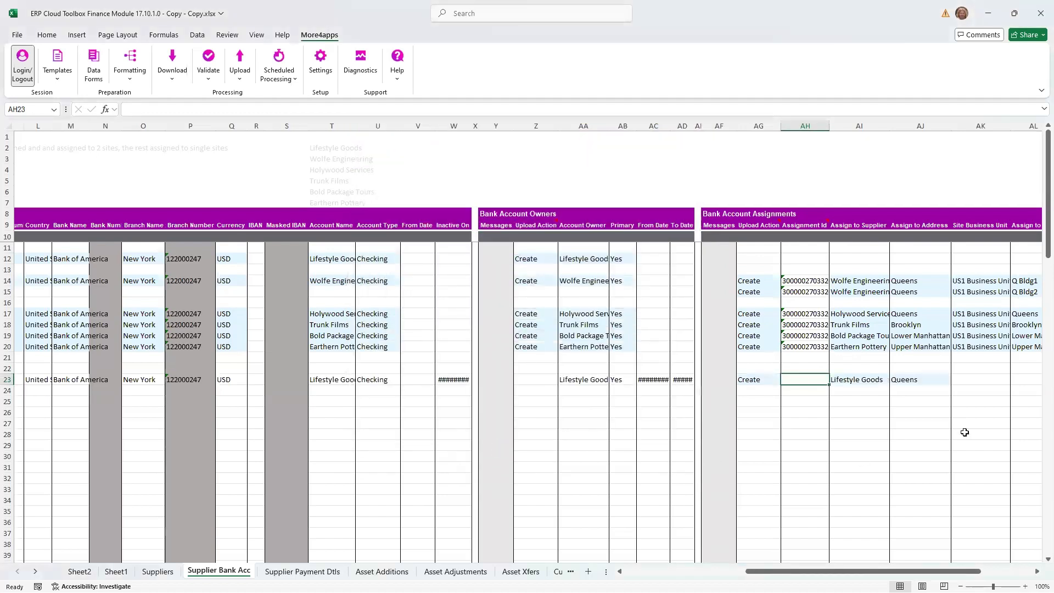
# - Fill row 23's assignment upload action and supplier down to row 24, and set the row 24 address to Brooklyn
pyautogui.moveTo(758, 381); pyautogui.dragTo(887, 389)
pyautogui.hotkey('ctrl', 'd')
pyautogui.click(913, 391)
pyautogui.write('Brooklyn')
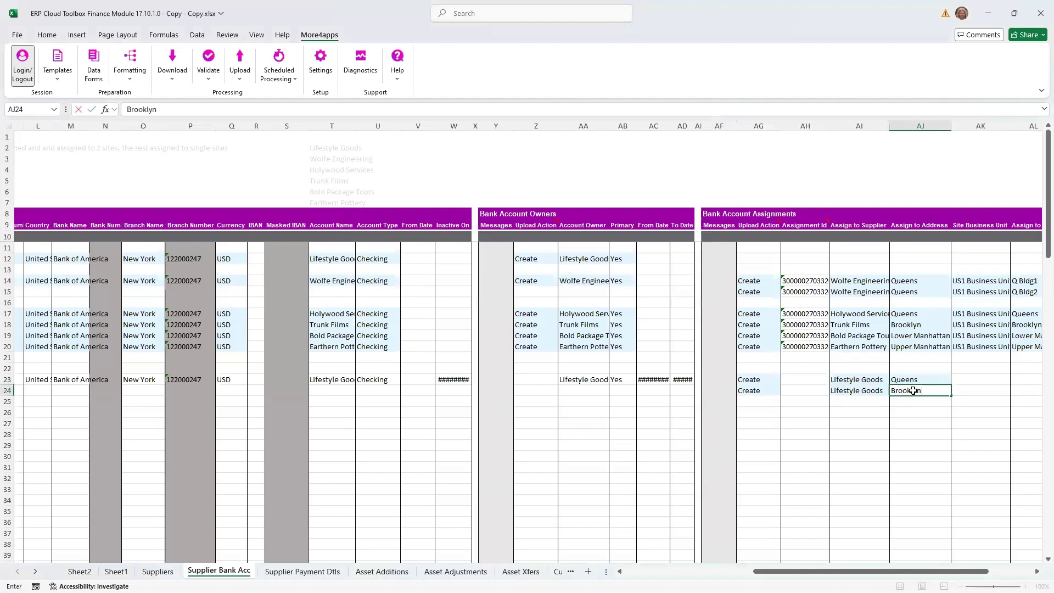
pyautogui.press('Tab')
# - Upload only the selected Lifestyle Goods record on row 23 with its two address assignments
pyautogui.click(536, 379)
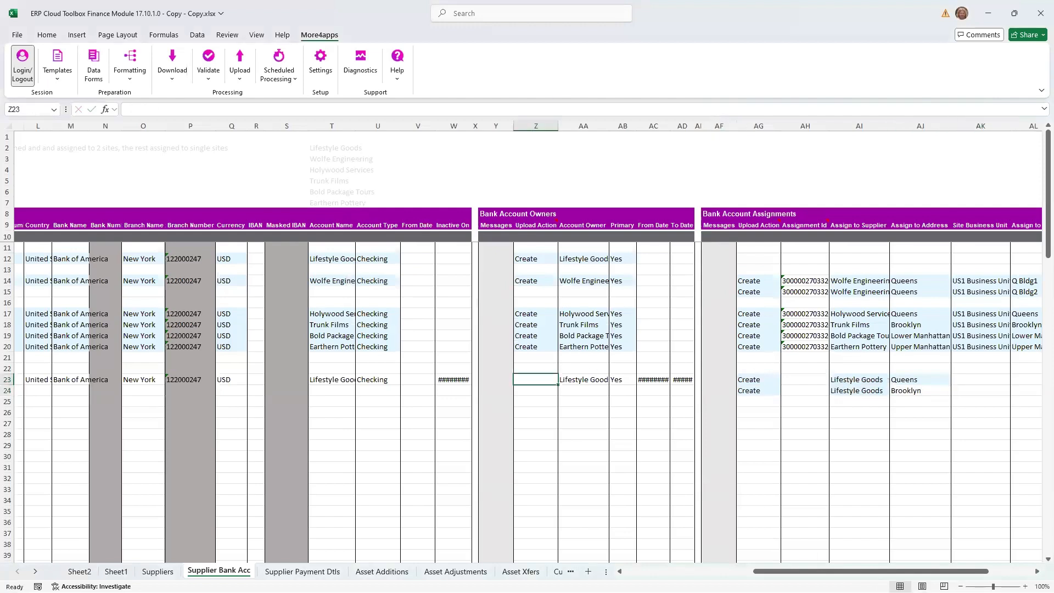
pyautogui.hscroll(-5, 712, 572)
pyautogui.click(239, 69)
pyautogui.click(277, 103)
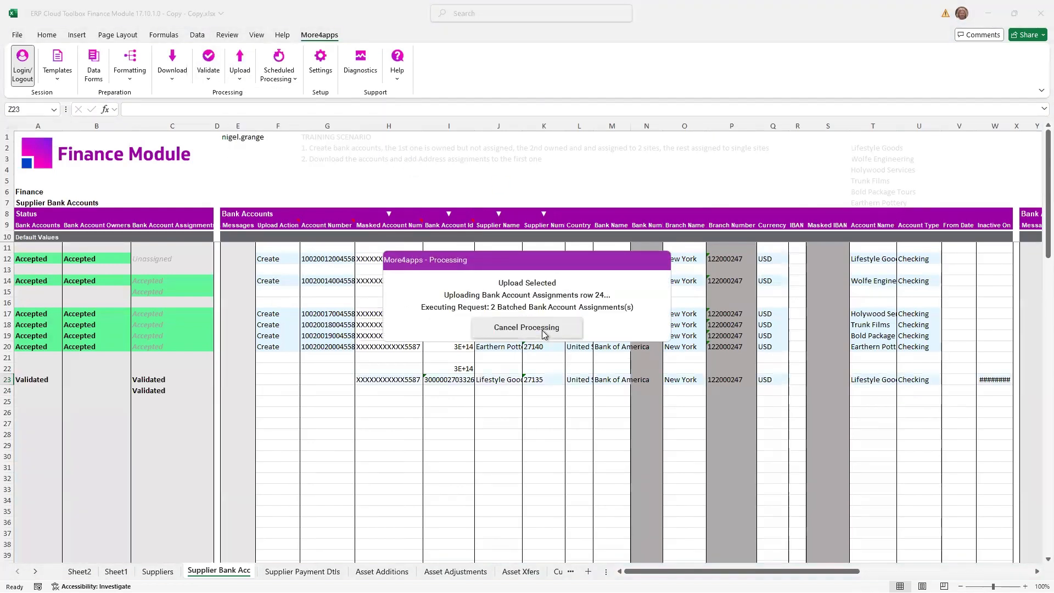
pyautogui.click(537, 327)
pyautogui.click(280, 381)
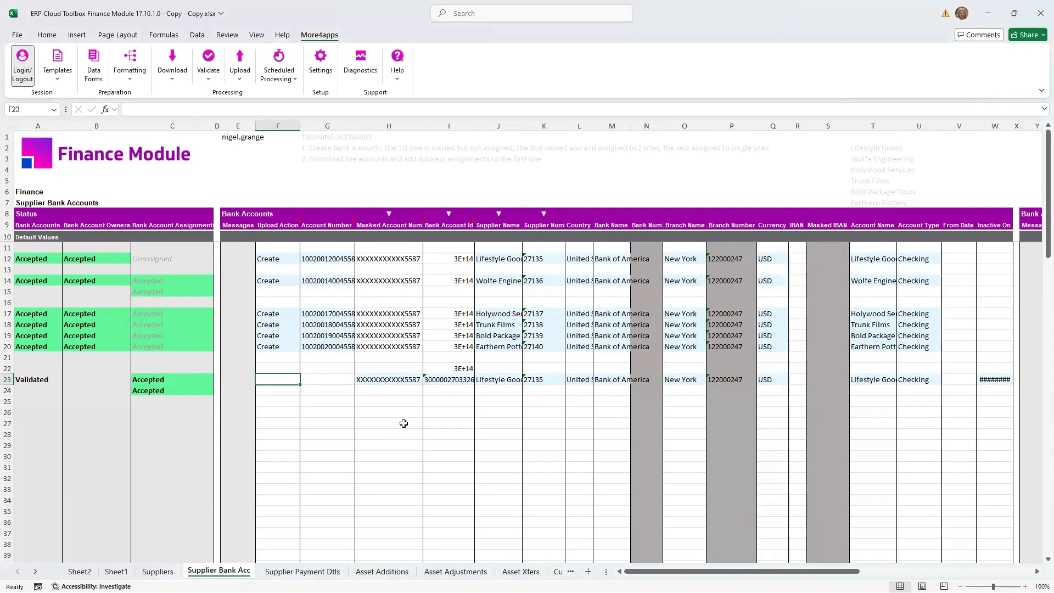
# - Review the columns available for a new Supplier Payment Details sheet without creating it, and go to the existing Supplier Payment Dtls sheet
pyautogui.click(58, 71)
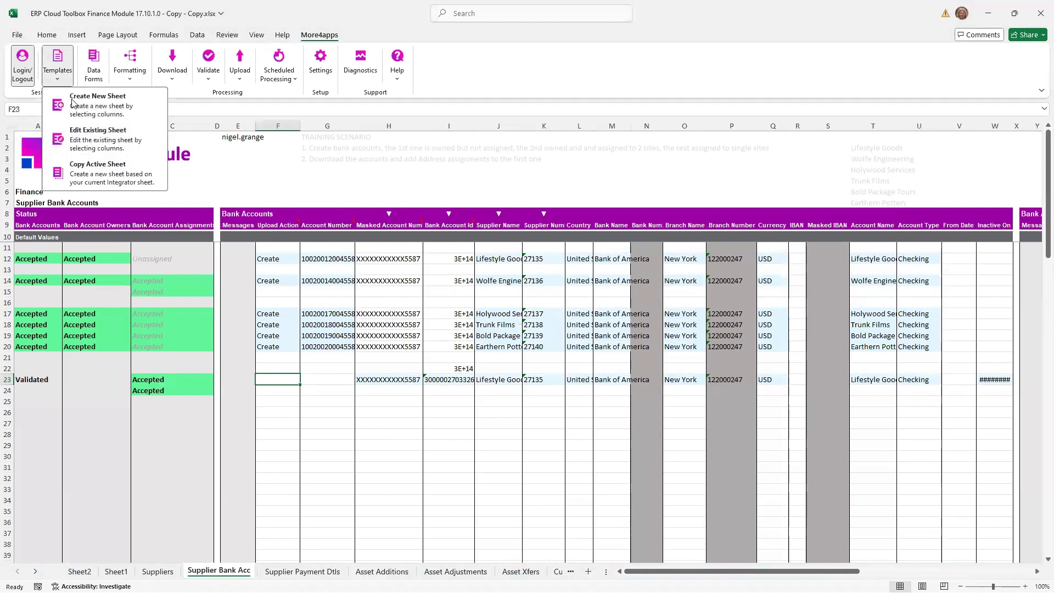
pyautogui.click(98, 108)
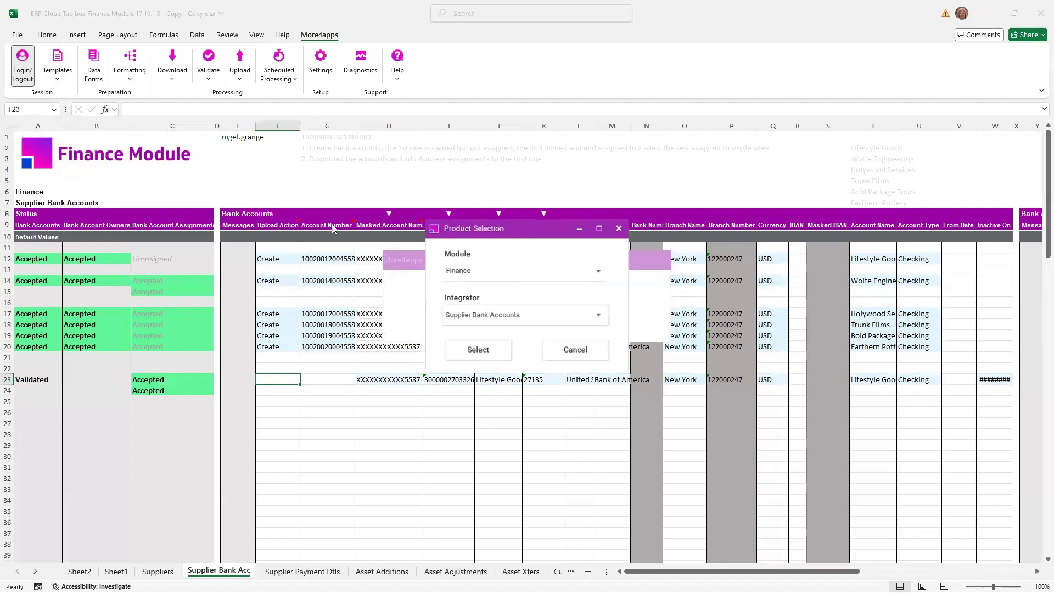
pyautogui.click(598, 315)
pyautogui.moveTo(521, 403)
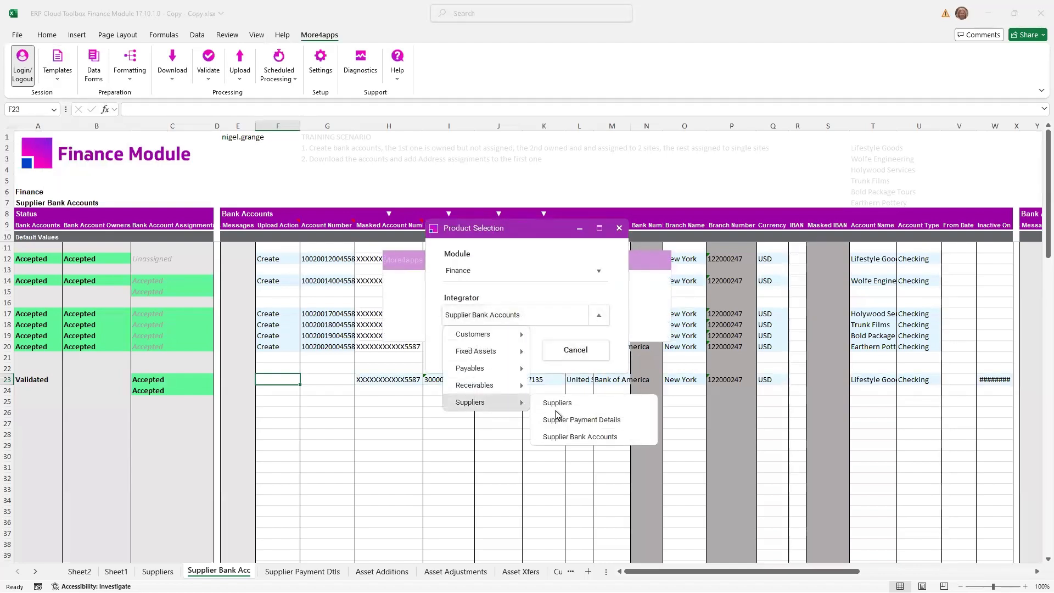
pyautogui.click(588, 420)
pyautogui.click(481, 351)
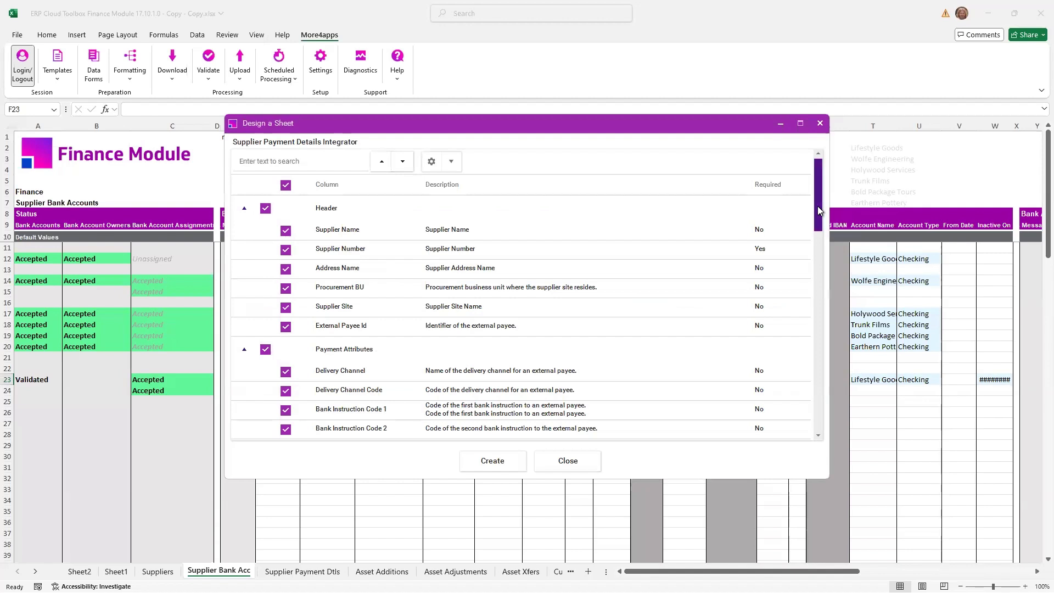
pyautogui.moveTo(822, 203)
pyautogui.mouseDown()
pyautogui.moveTo(819, 409)
pyautogui.moveTo(828, 186)
pyautogui.mouseUp()
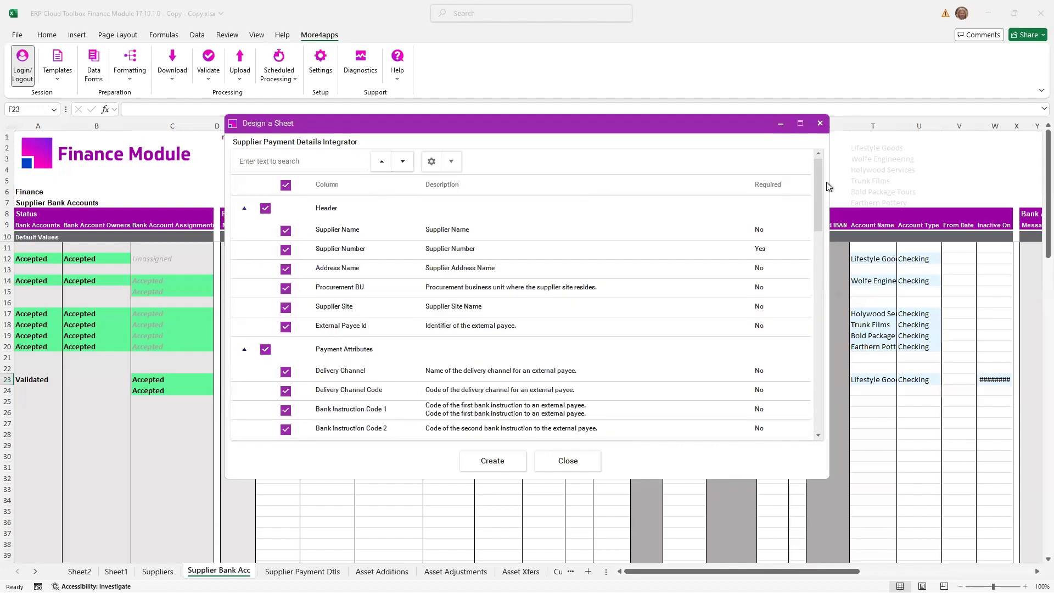
pyautogui.click(574, 466)
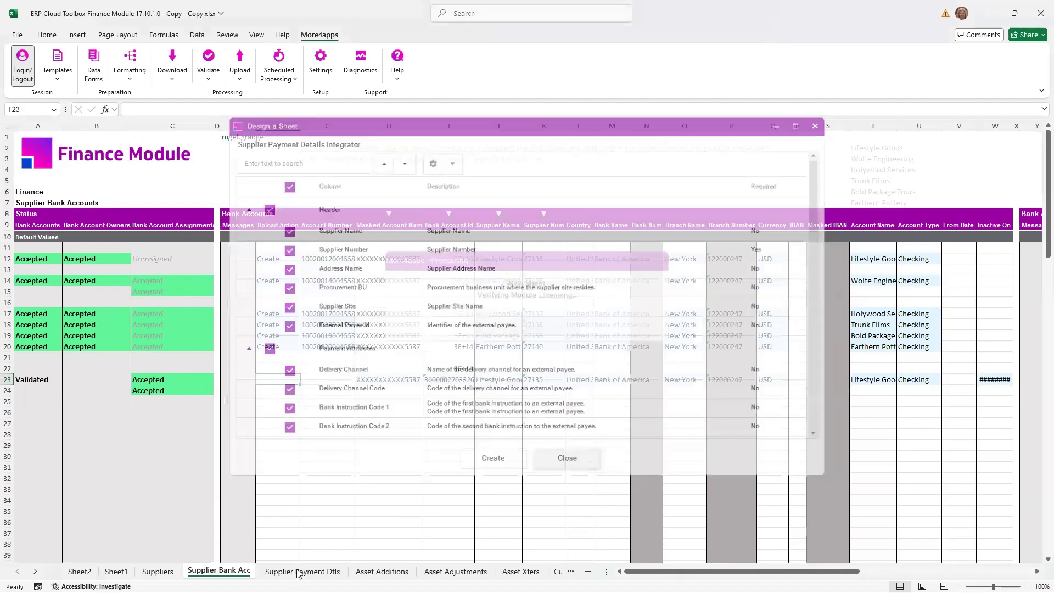
pyautogui.moveTo(666, 571)
pyautogui.mouseDown()
pyautogui.moveTo(708, 575)
pyautogui.moveTo(653, 574)
pyautogui.mouseUp()
# - Try duplicating the six supplier names in G12:G17 starting at G20
pyautogui.click(344, 259)
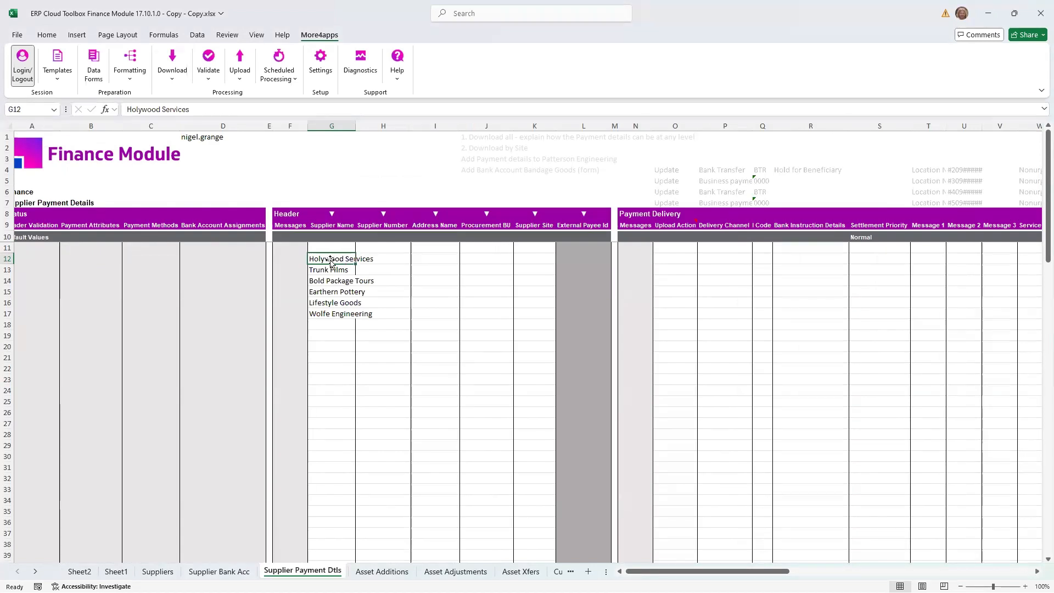
pyautogui.hotkey('ctrl', 'c')
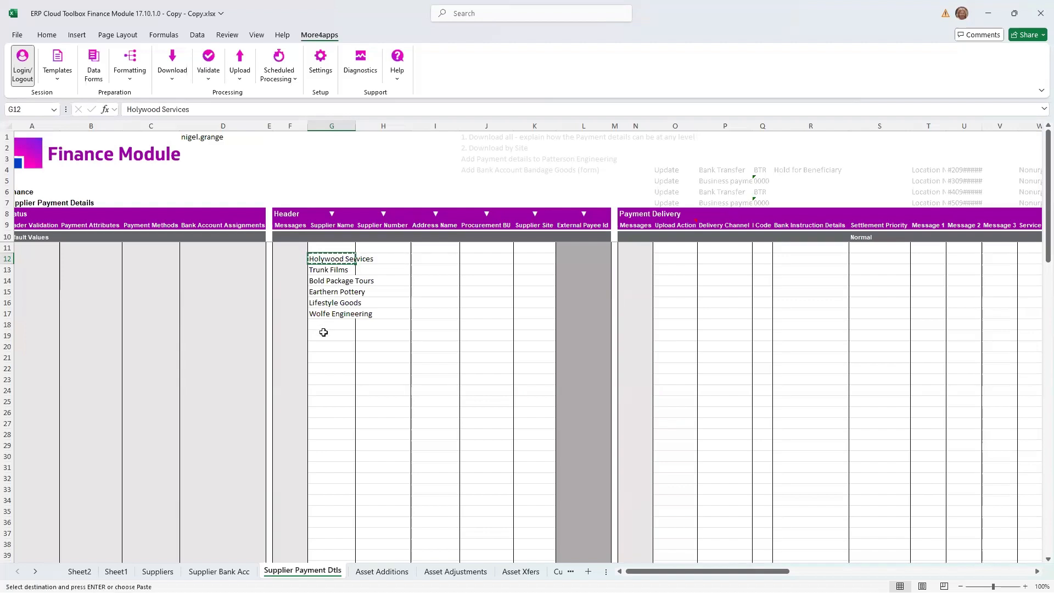
pyautogui.keyDown('shift'); pyautogui.click(322, 311); pyautogui.keyUp('shift')
pyautogui.hotkey('ctrl', 'c')
pyautogui.click(329, 346)
pyautogui.hotkey('ctrl', 'v')
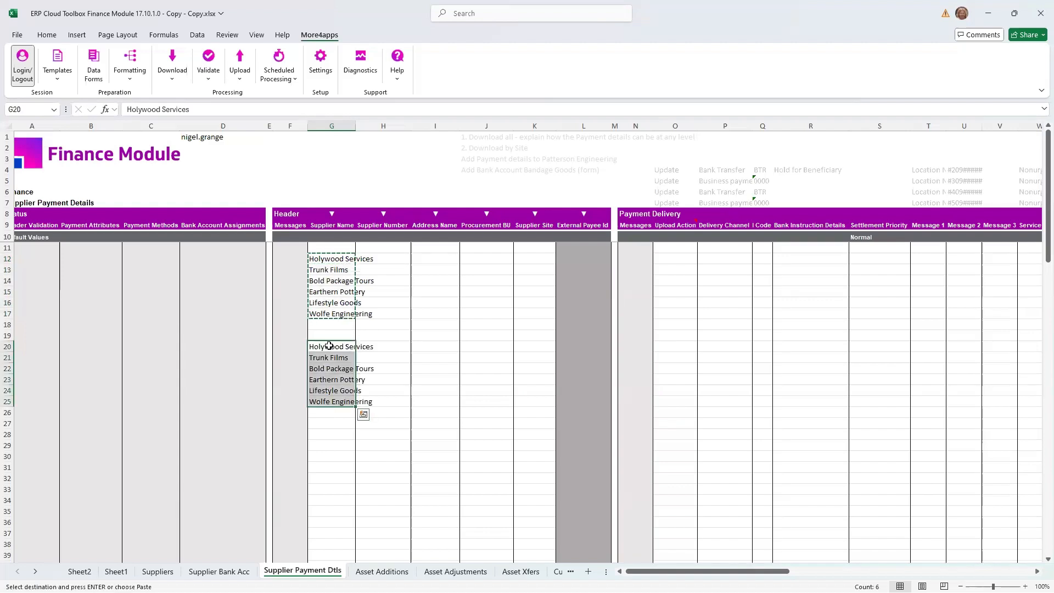
pyautogui.hotkey('ctrl', 'z')
# - Try to download payment details via the sheet for the six suppliers in G12:G17 with the source set to All
pyautogui.moveTo(352, 256); pyautogui.dragTo(352, 316)
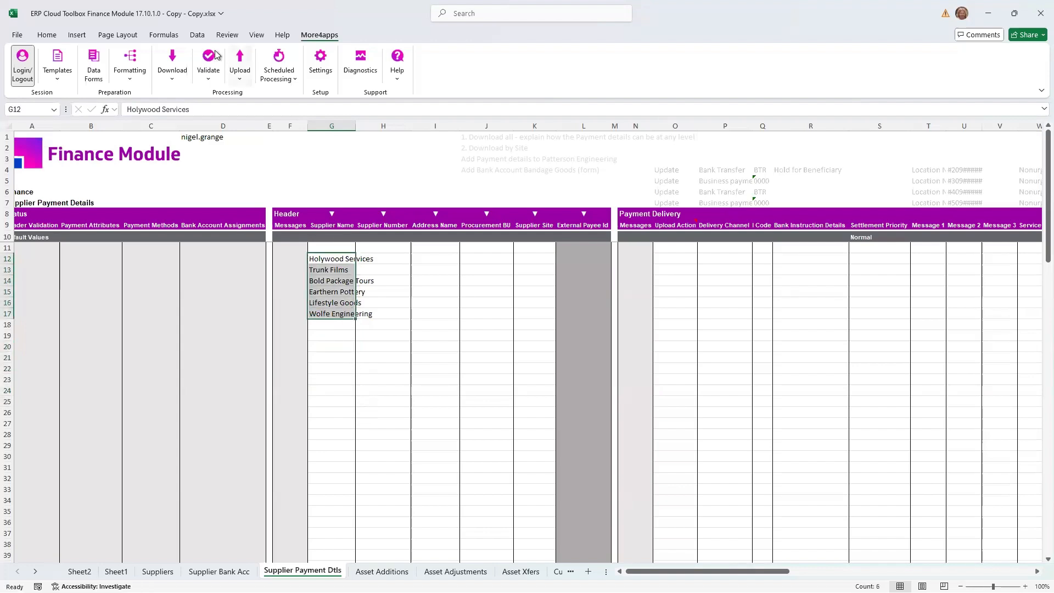
pyautogui.click(173, 74)
pyautogui.click(199, 142)
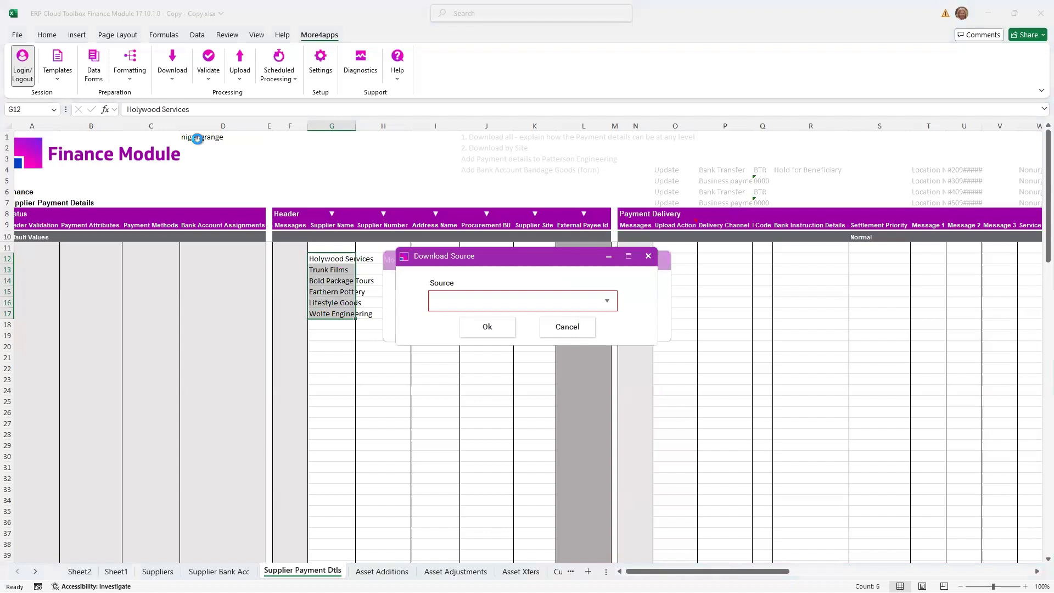
pyautogui.click(607, 303)
pyautogui.click(549, 325)
pyautogui.click(487, 331)
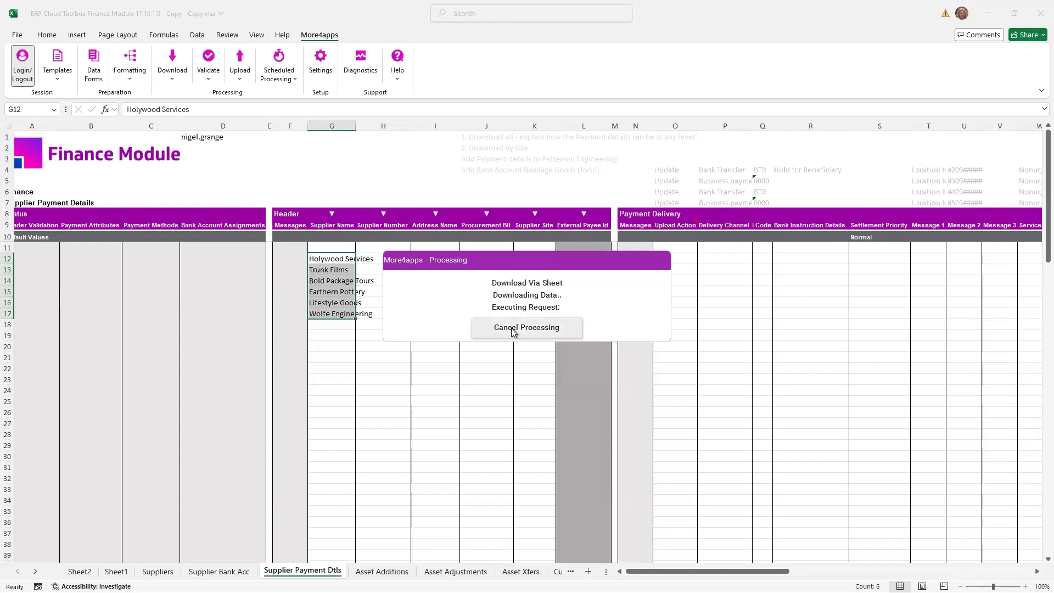
pyautogui.click(581, 421)
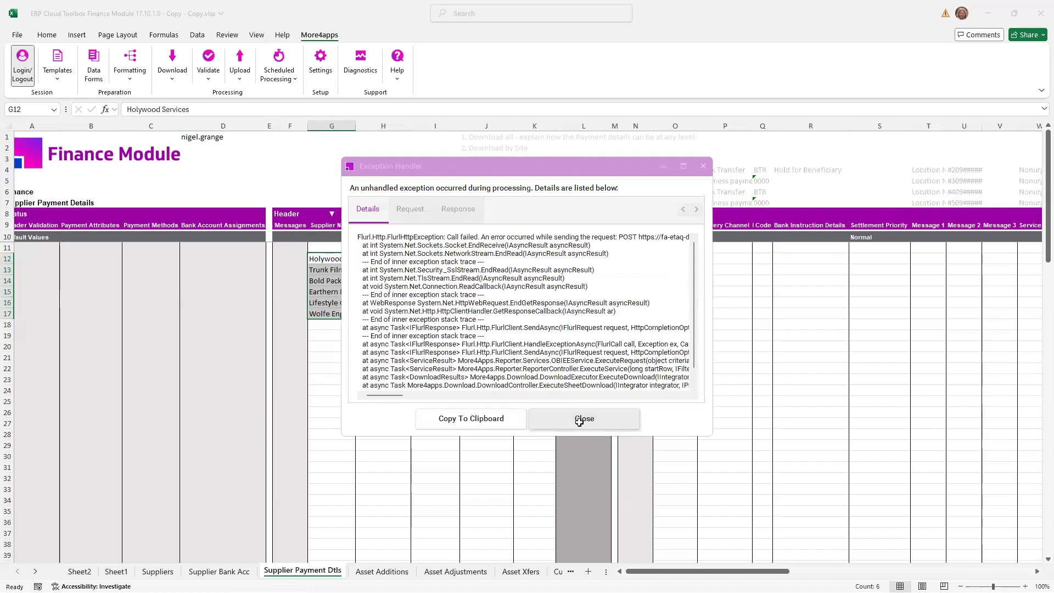
# - Repeat the download via sheet for the suppliers in G12:G17 with source All, keeping the download criteria
pyautogui.click(330, 260)
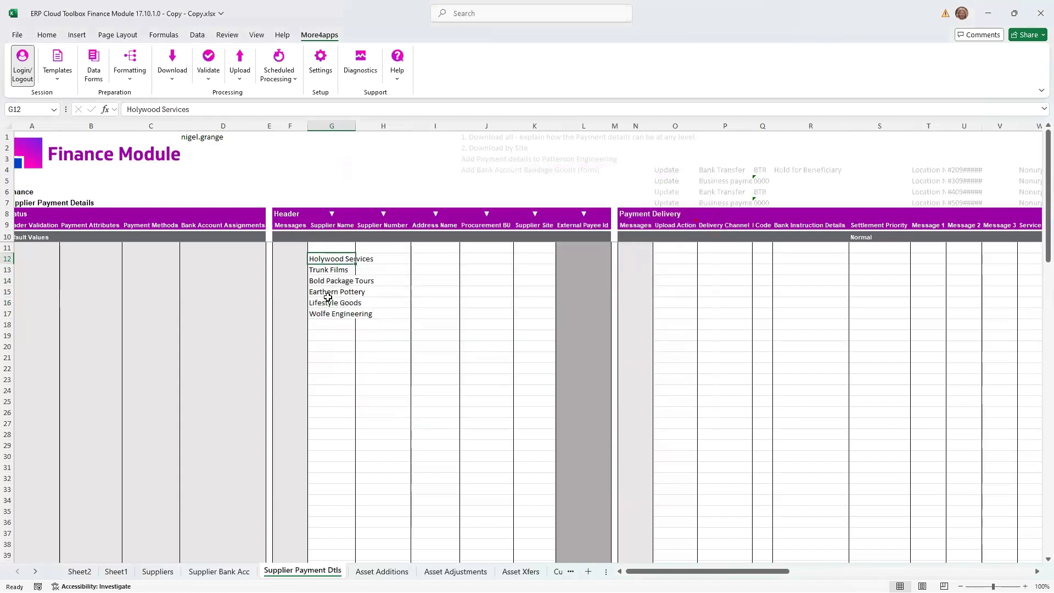
pyautogui.moveTo(326, 304); pyautogui.dragTo(324, 313)
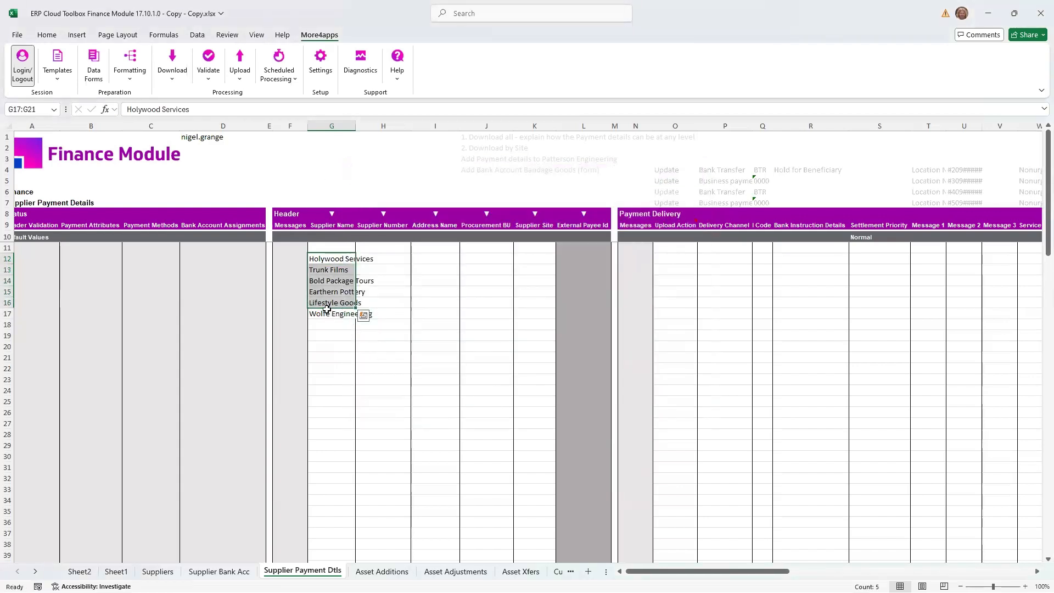
pyautogui.click(161, 72)
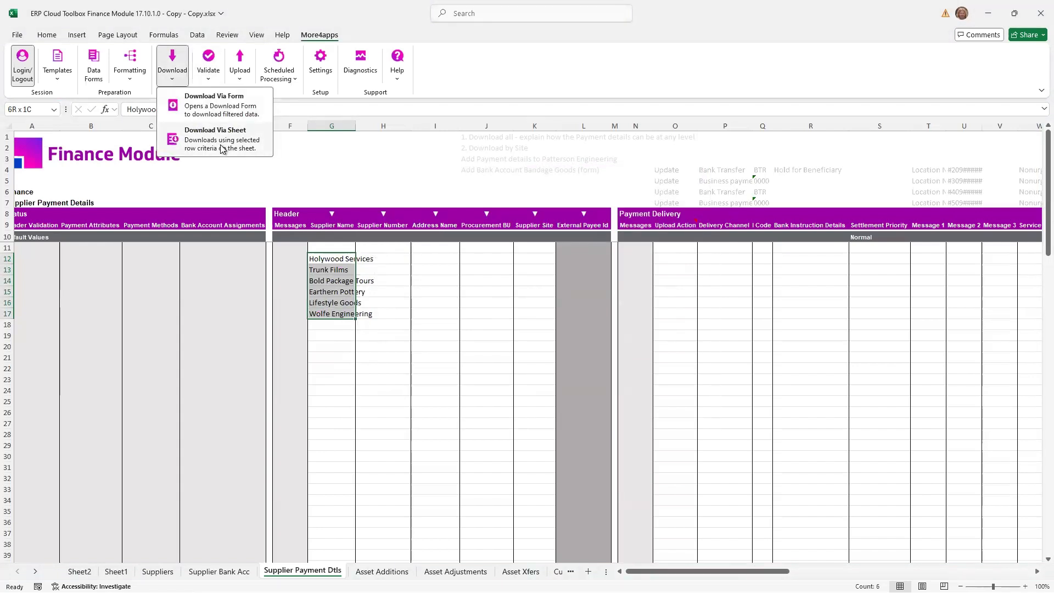
pyautogui.click(223, 148)
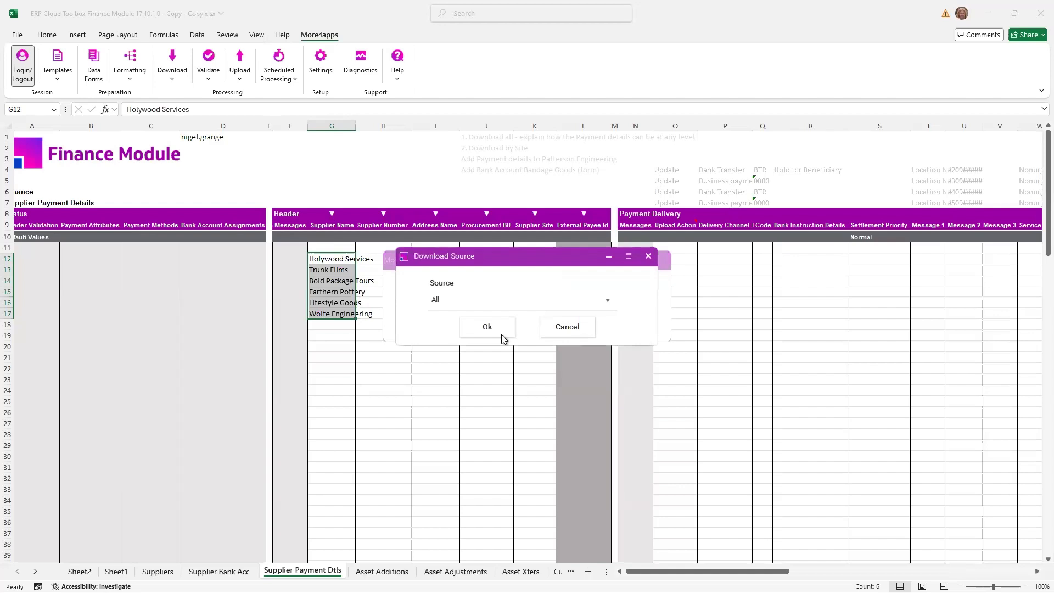
pyautogui.click(502, 334)
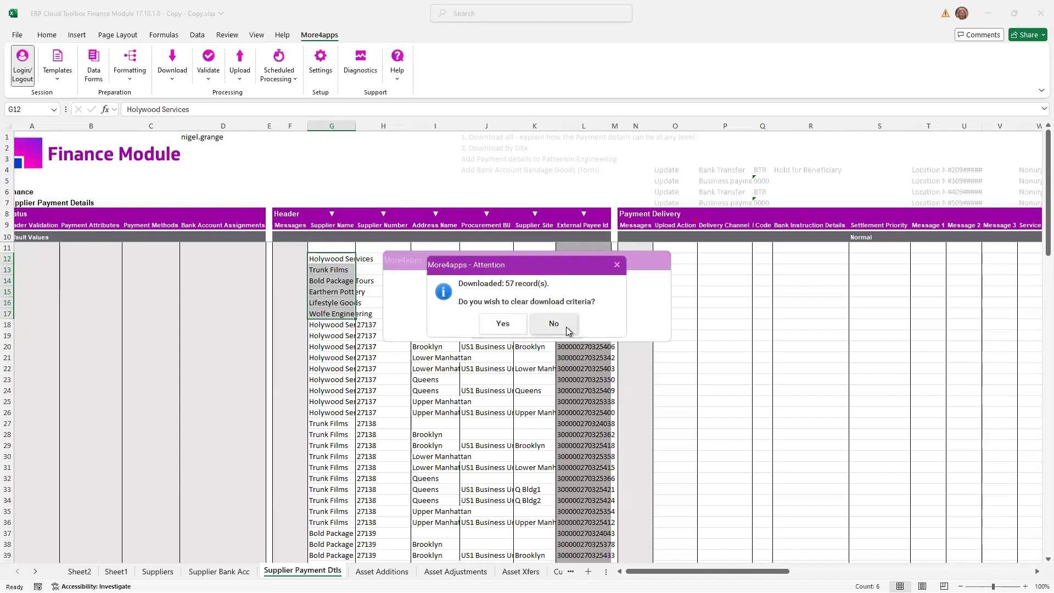
pyautogui.click(553, 323)
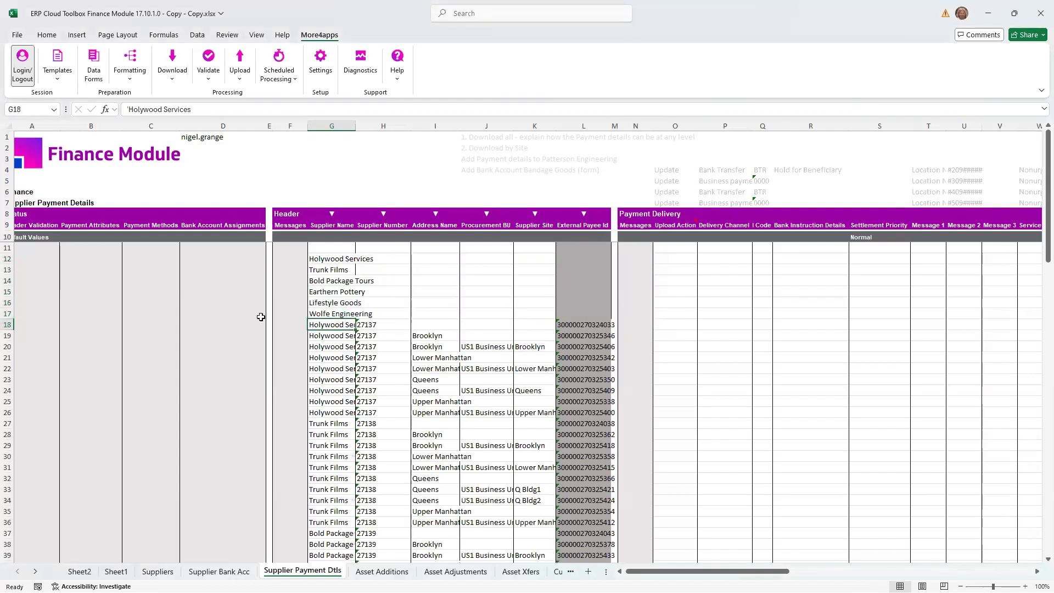
# - Insert a blank row above the first downloaded Trunk Films record and another above the first downloaded Holywood Services record
pyautogui.scroll(-1, 261, 317)
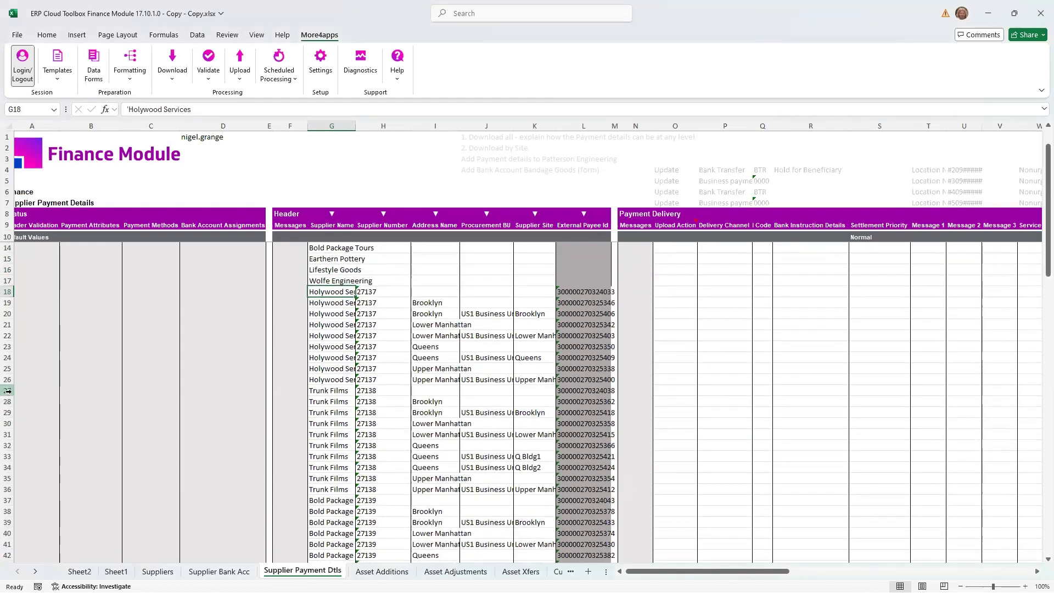
pyautogui.click(8, 390)
pyautogui.rightClick(8, 390)
pyautogui.click(49, 291)
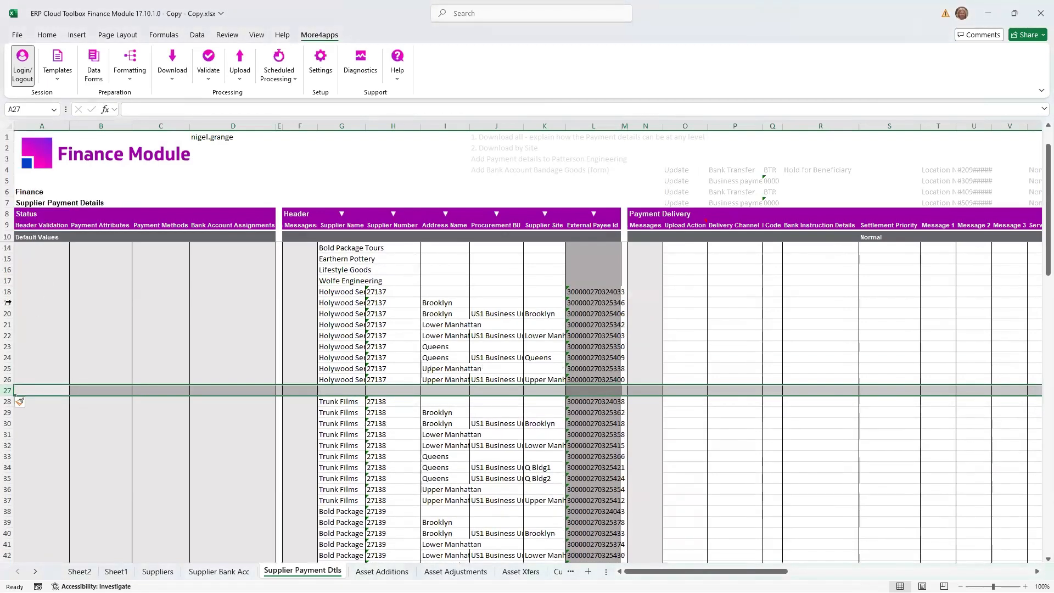
pyautogui.click(7, 302)
pyautogui.rightClick(8, 302)
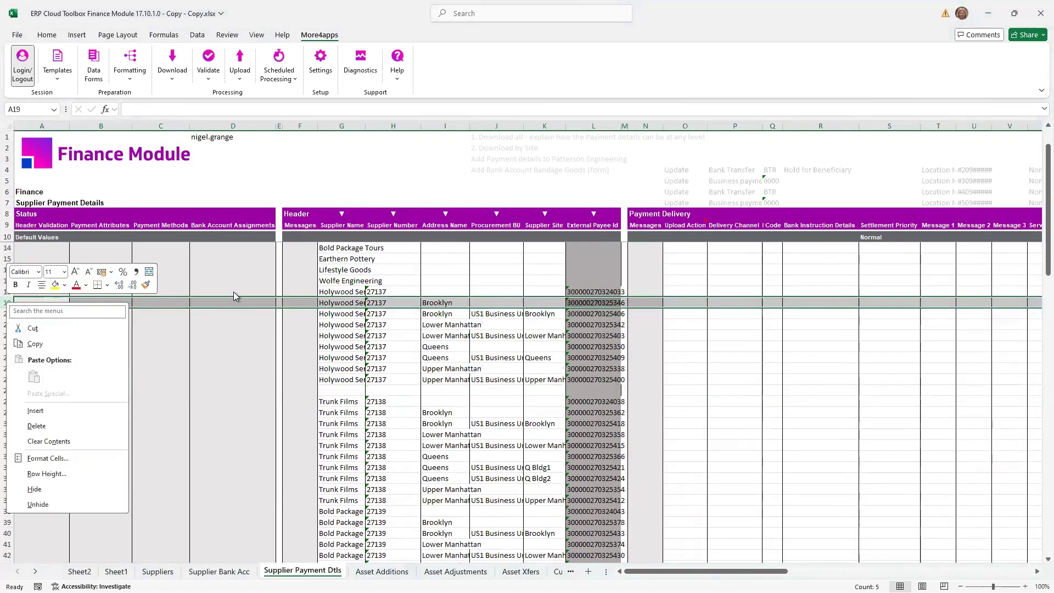
pyautogui.press('Escape')
pyautogui.click(8, 292)
pyautogui.rightClick(9, 292)
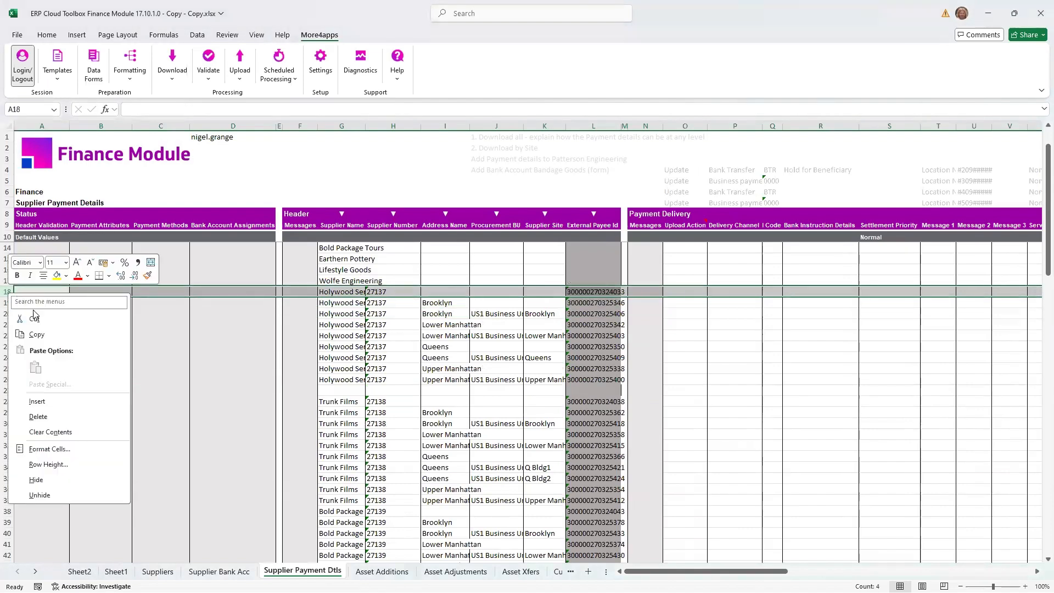
pyautogui.click(36, 401)
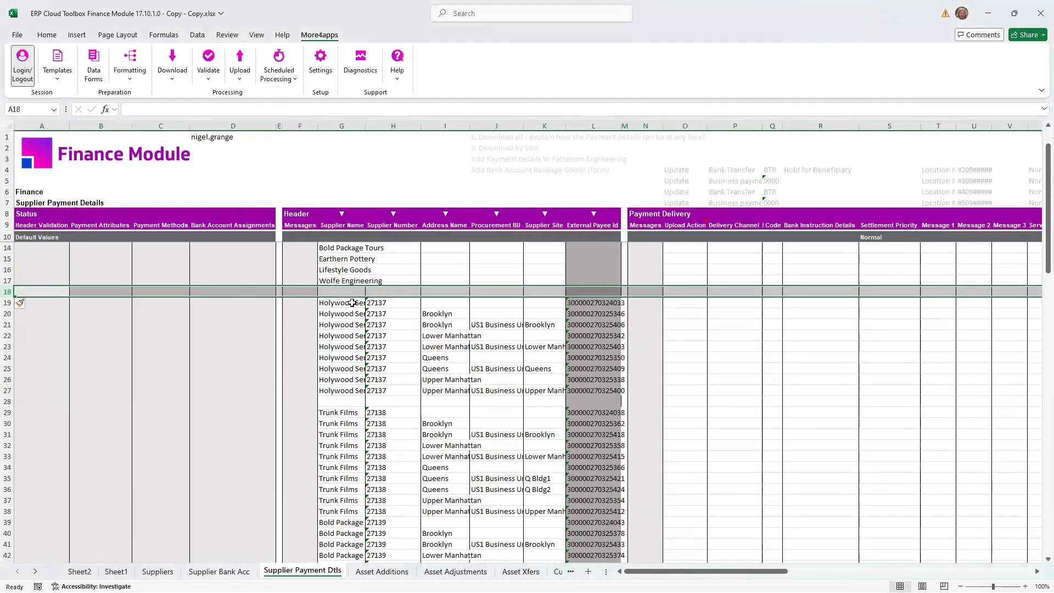
# - Examine the Holywood Services records to compare supplier, address and site levels across the address, procurement BU and site columns
pyautogui.click(351, 302)
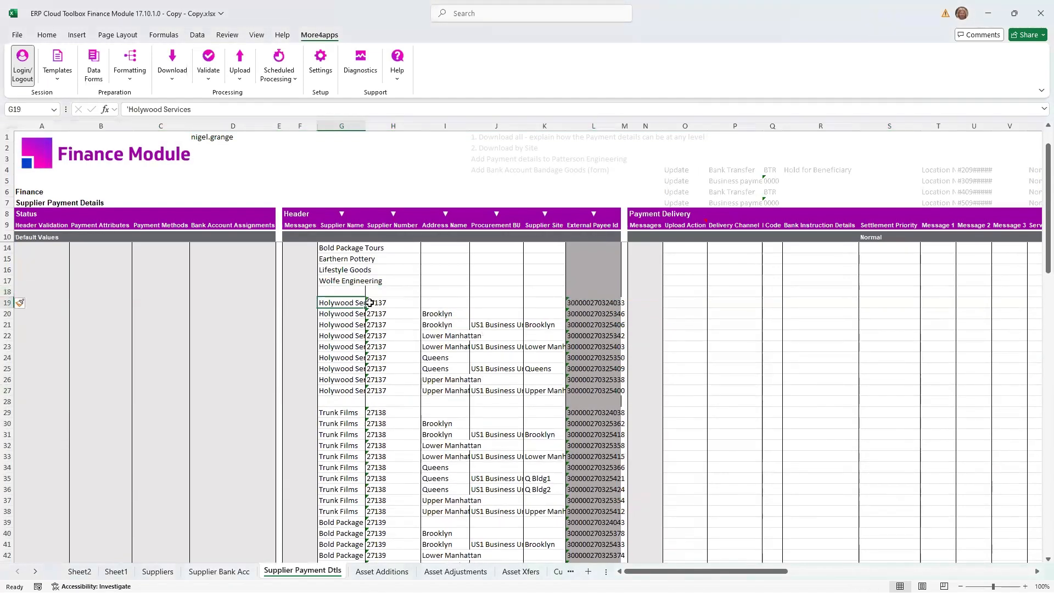
pyautogui.keyDown('shift'); pyautogui.click(505, 300); pyautogui.keyUp('shift')
pyautogui.keyDown('shift'); pyautogui.click(546, 302); pyautogui.keyUp('shift')
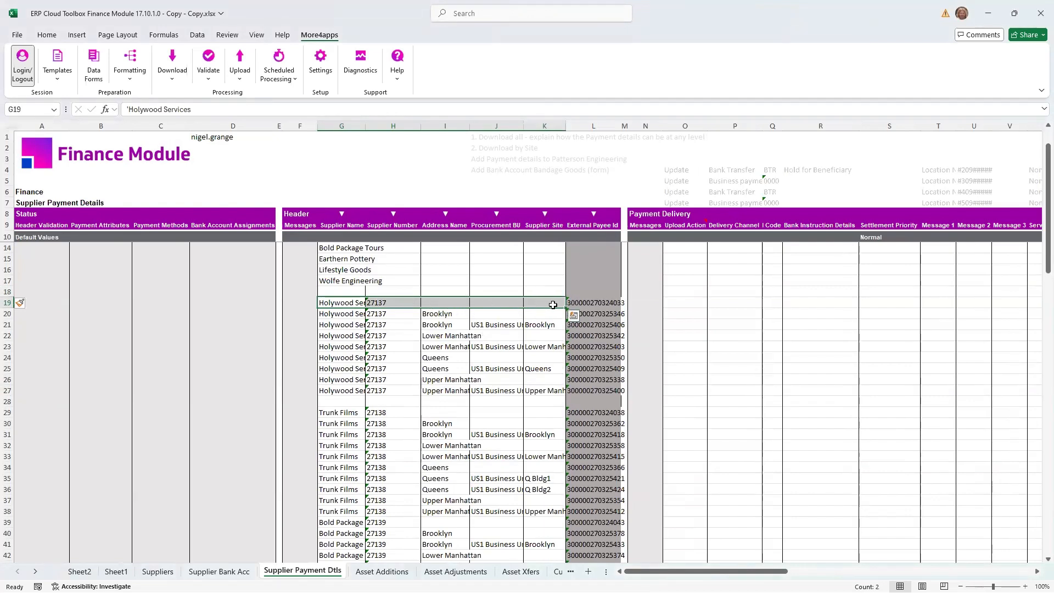
pyautogui.click(439, 316)
pyautogui.moveTo(498, 315); pyautogui.dragTo(524, 314)
pyautogui.moveTo(446, 334); pyautogui.dragTo(543, 335)
pyautogui.moveTo(425, 347); pyautogui.dragTo(557, 346)
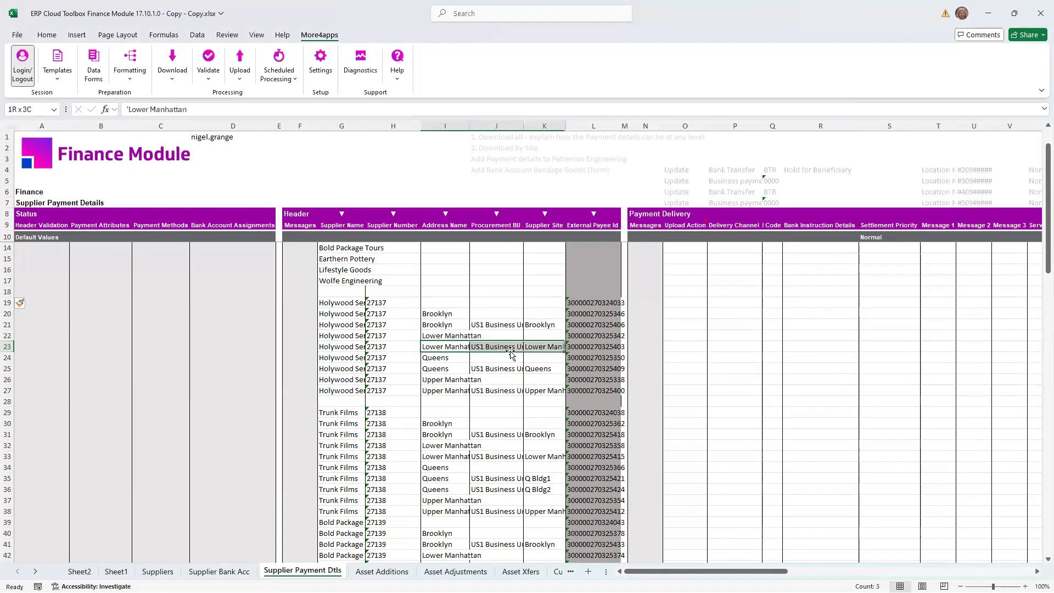
# - Clear the contents of rows 18 to 79 to remove the downloaded payment records, leaving the supplier criteria above
pyautogui.click(6, 291)
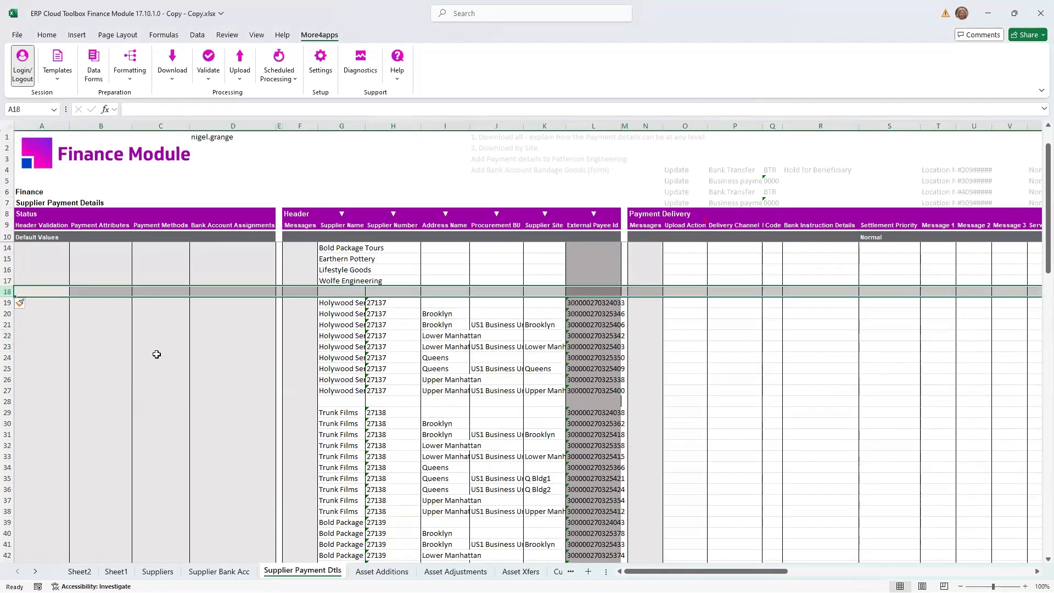
pyautogui.scroll(-14, 156, 354)
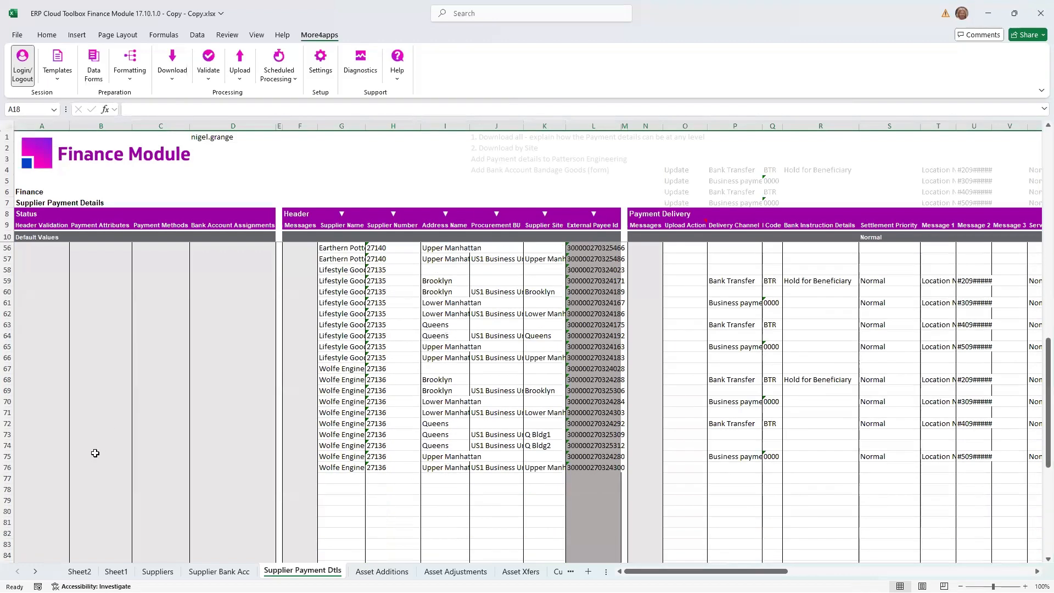
pyautogui.keyDown('shift'); pyautogui.click(8, 500); pyautogui.keyUp('shift')
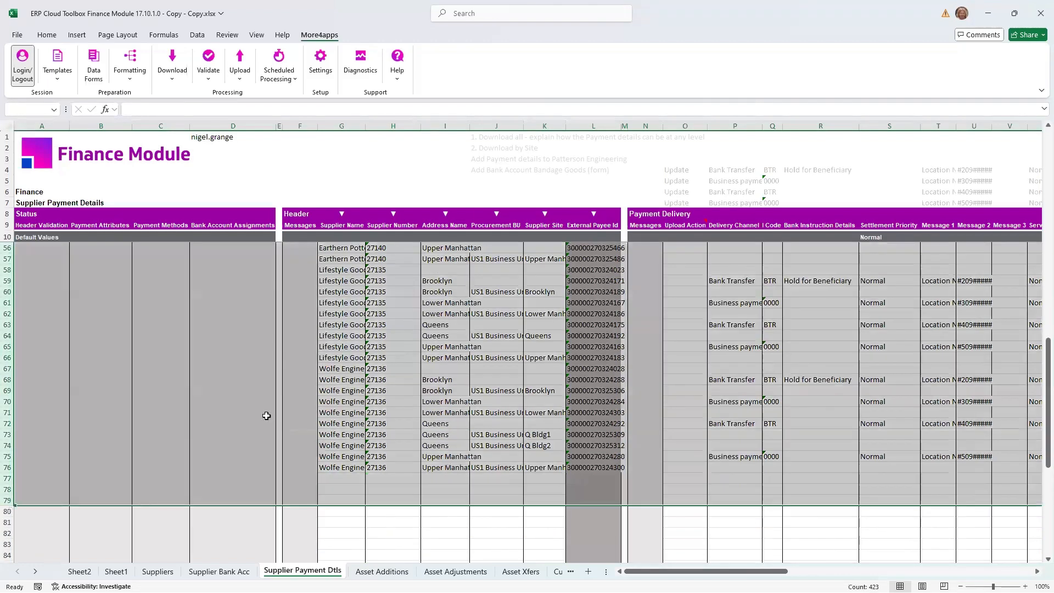
pyautogui.press('Delete')
pyautogui.scroll(15, 577, 349)
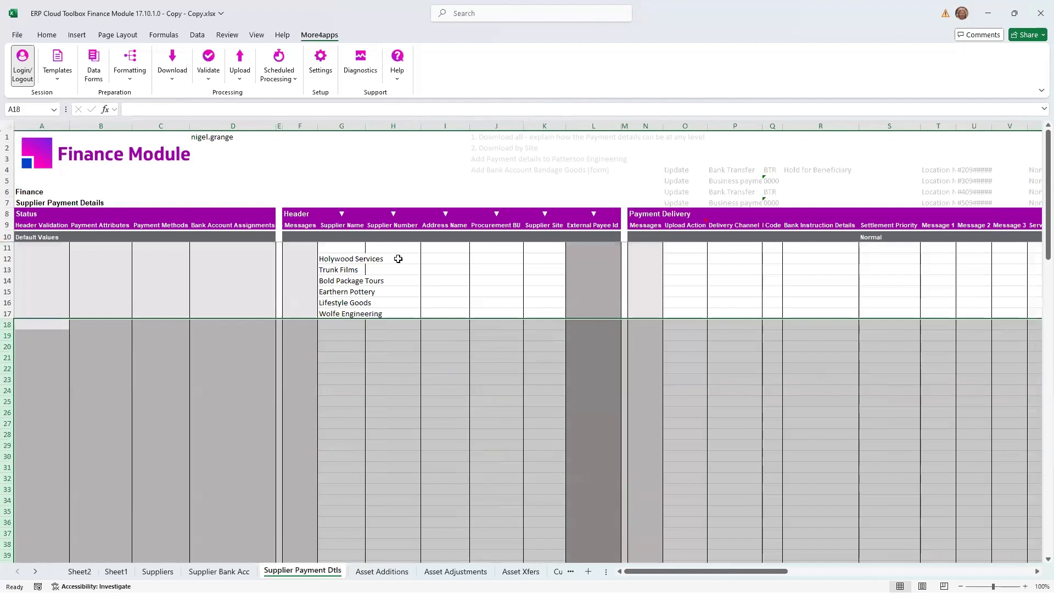
# - Download payment details via sheet for the suppliers in G12:G17 with source Address, keeping the download criteria
pyautogui.moveTo(337, 260); pyautogui.dragTo(334, 314)
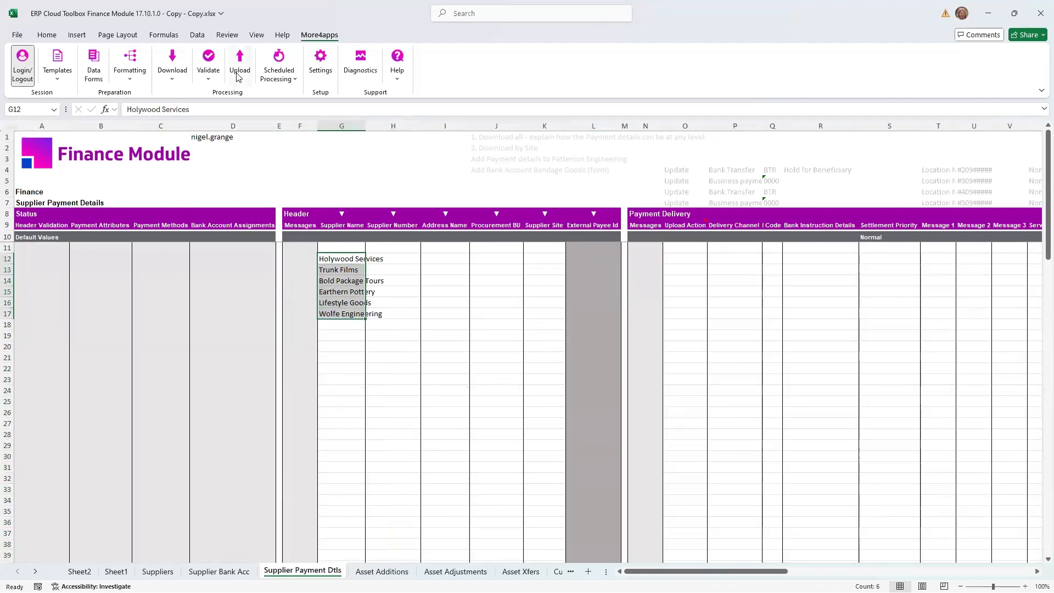
pyautogui.click(177, 77)
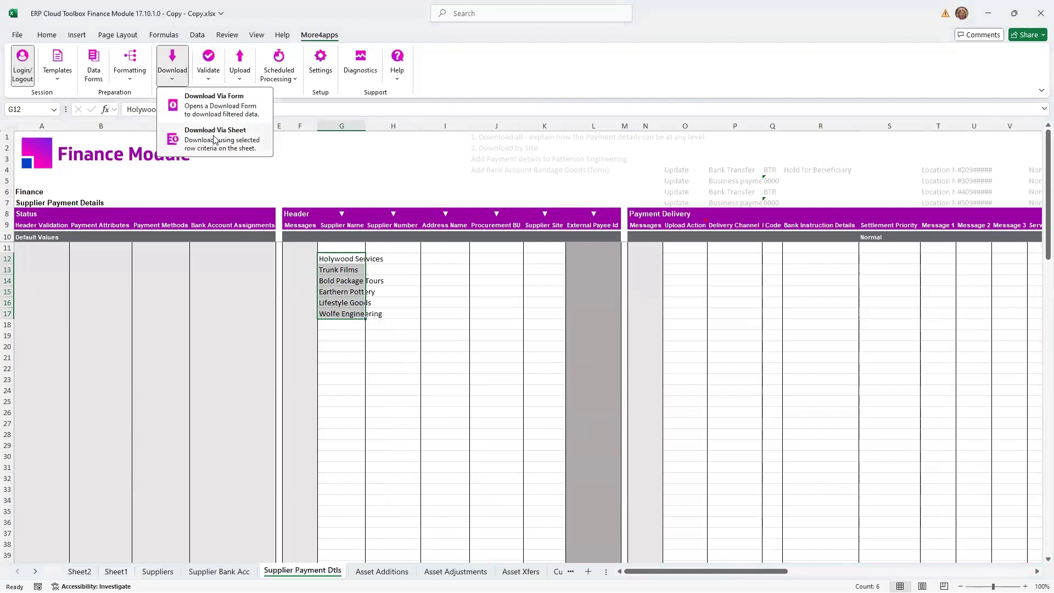
pyautogui.click(215, 139)
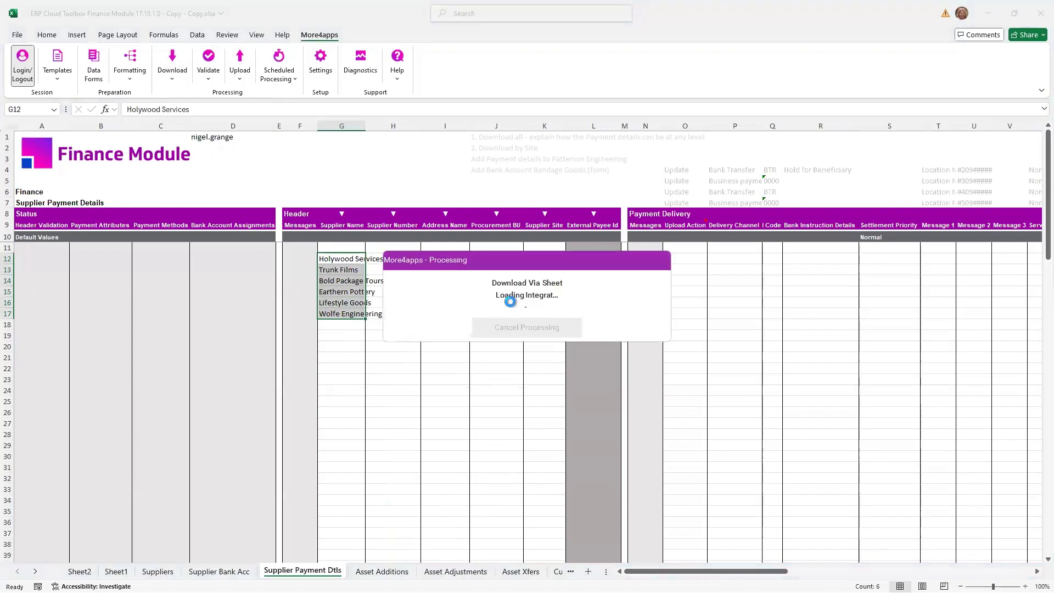
pyautogui.click(579, 308)
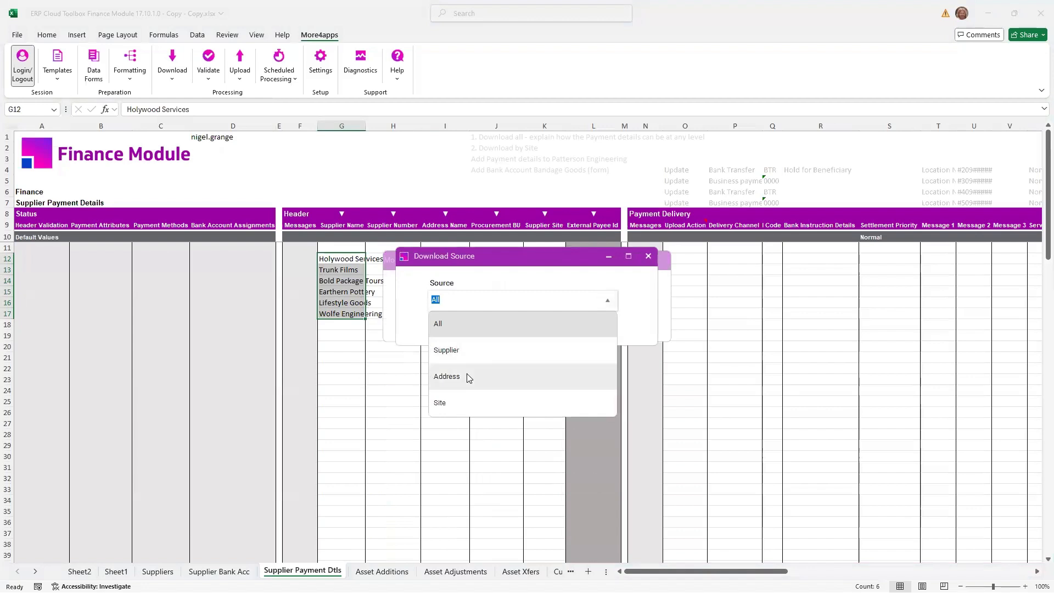
pyautogui.click(446, 349)
pyautogui.click(487, 330)
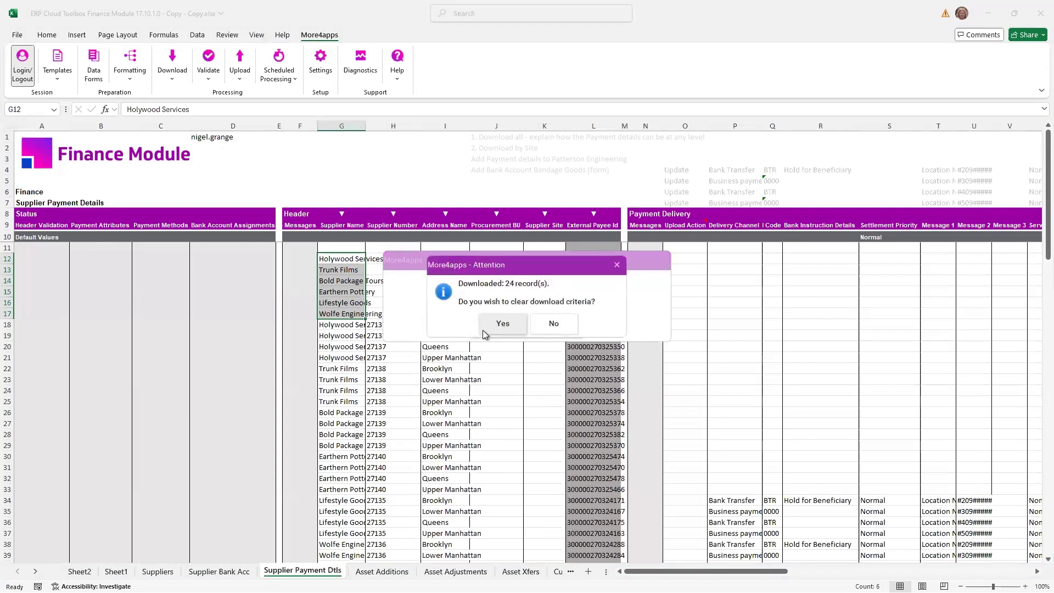
pyautogui.click(574, 329)
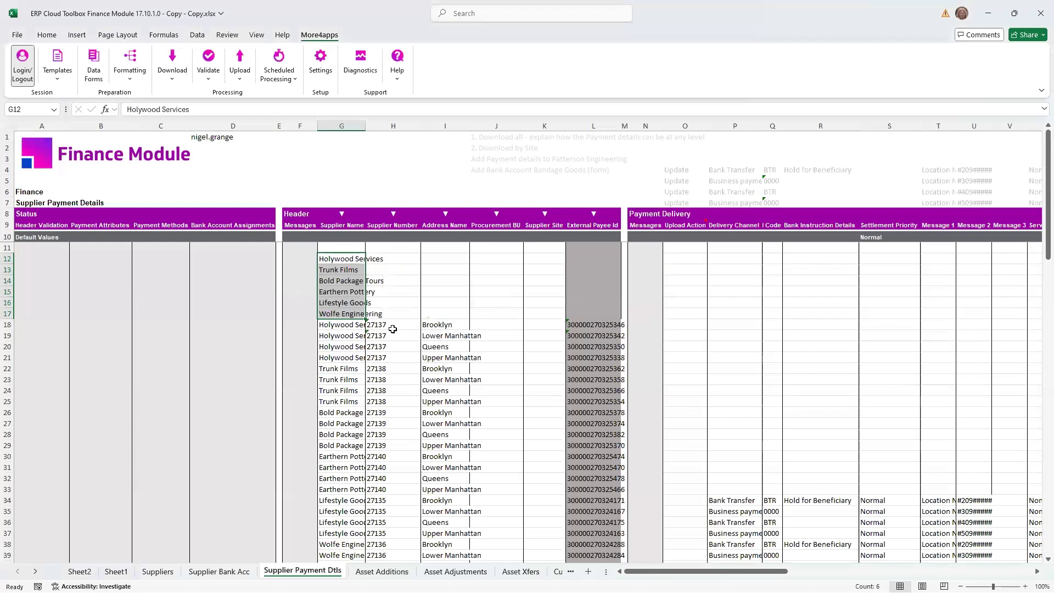
# - Insert a blank row above the first downloaded Trunk Films record at row 22
pyautogui.click(8, 324)
pyautogui.scroll(-1, 8, 325)
pyautogui.scroll(-7, 8, 324)
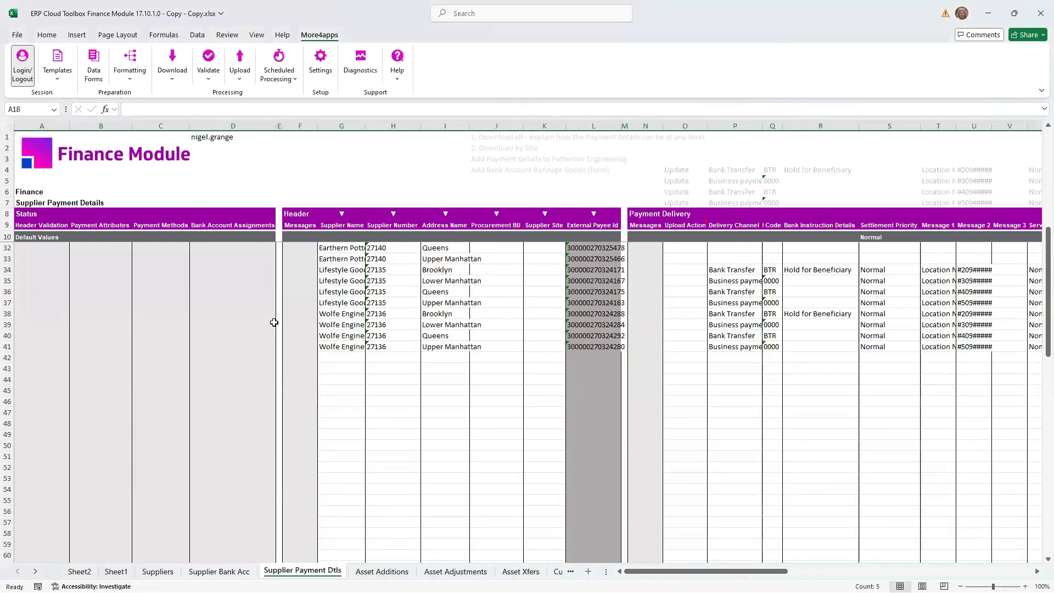
pyautogui.scroll(7, 279, 326)
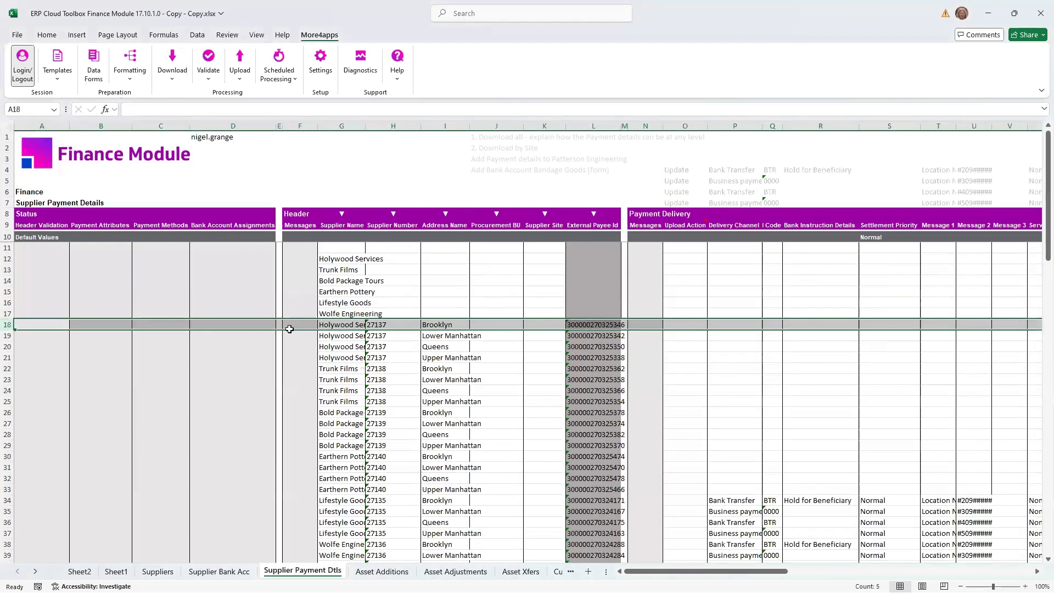
pyautogui.click(7, 369)
pyautogui.rightClick(7, 369)
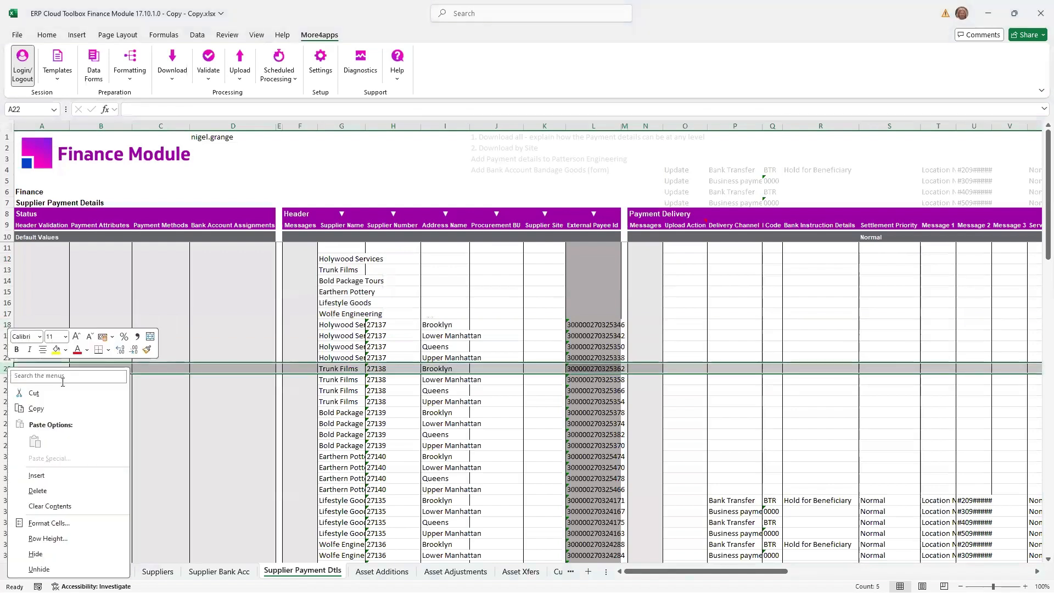
pyautogui.click(47, 475)
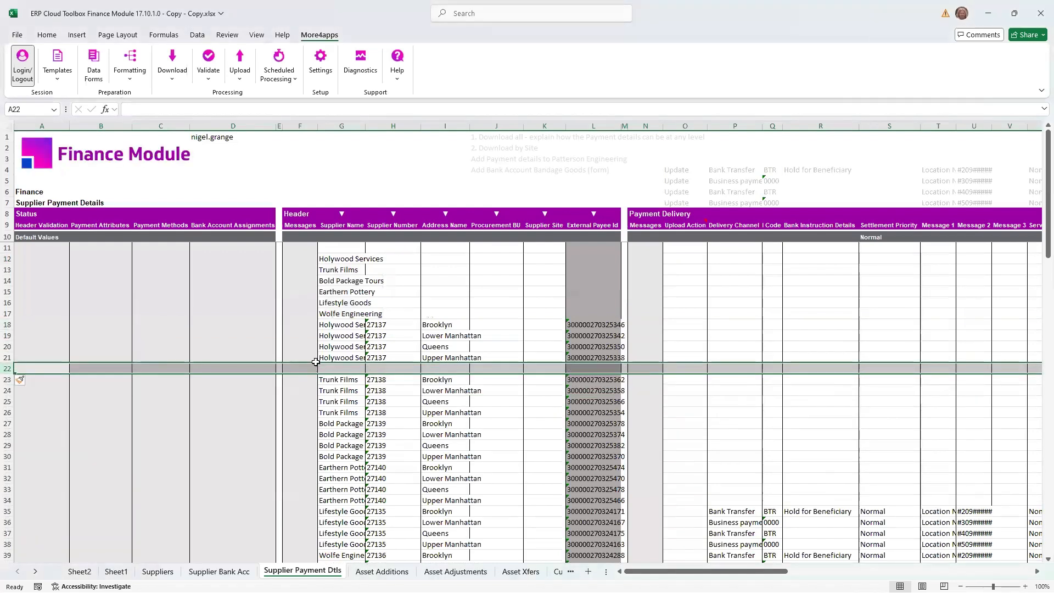
# - Examine the four Holywood Services records by address name, and check their payment delivery columns
pyautogui.click(352, 328)
pyautogui.click(431, 324)
pyautogui.click(433, 336)
pyautogui.click(434, 346)
pyautogui.click(434, 358)
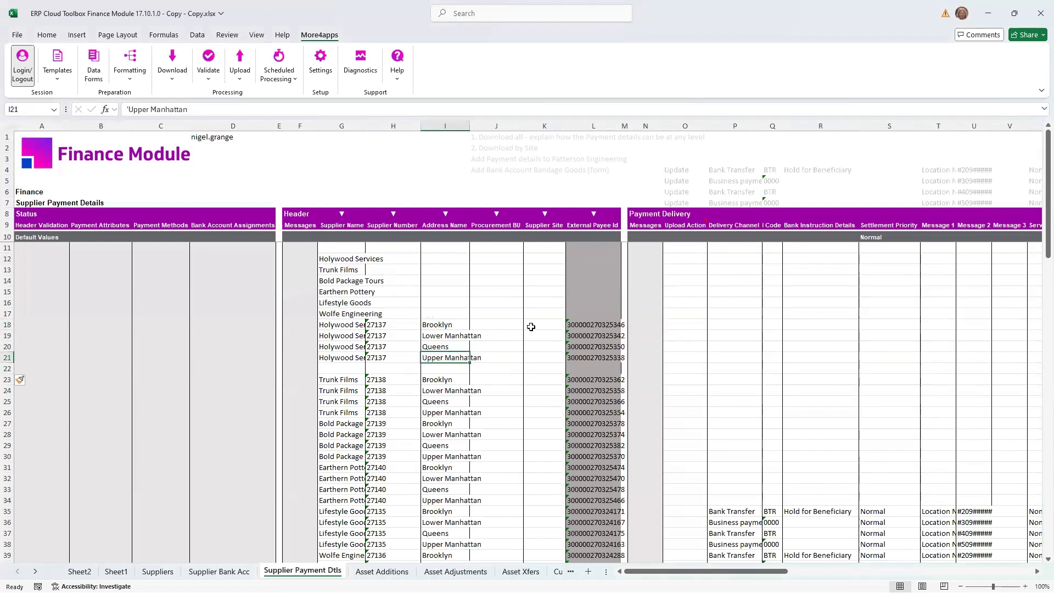
pyautogui.click(695, 325)
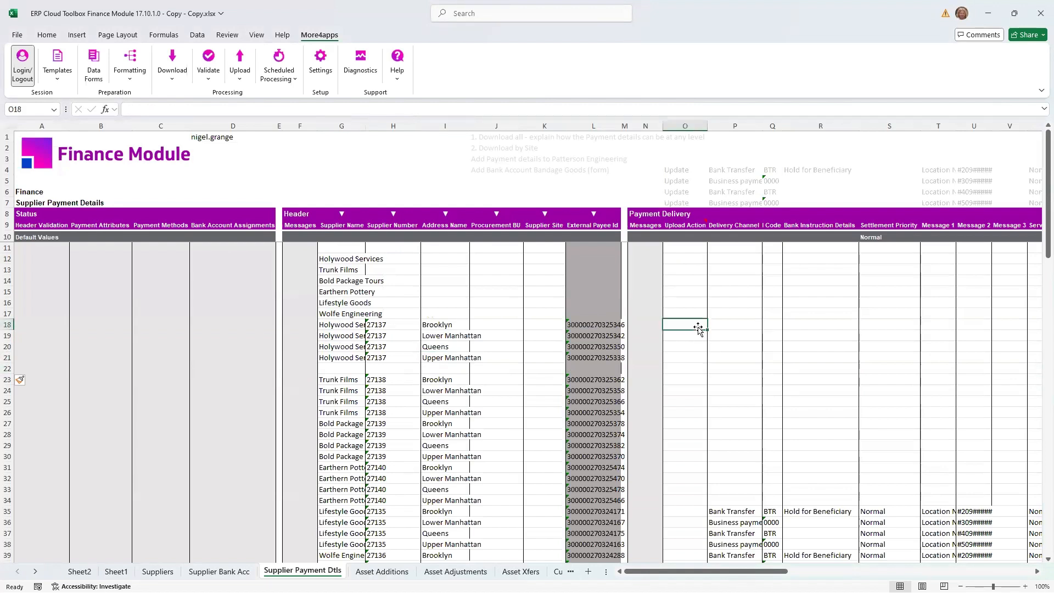
pyautogui.moveTo(641, 571); pyautogui.dragTo(650, 570)
pyautogui.moveTo(382, 323); pyautogui.dragTo(384, 358)
# - Fill in the payment attributes form for row 18 with upload action Update, settlement priority Express and service level Bank Cheques
pyautogui.click(635, 327)
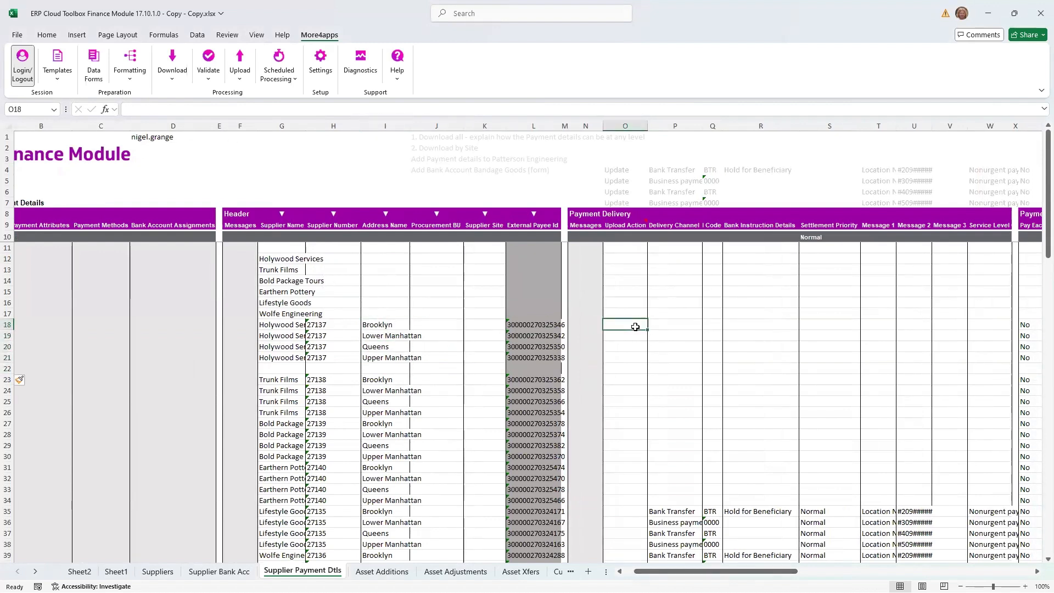
pyautogui.click(100, 77)
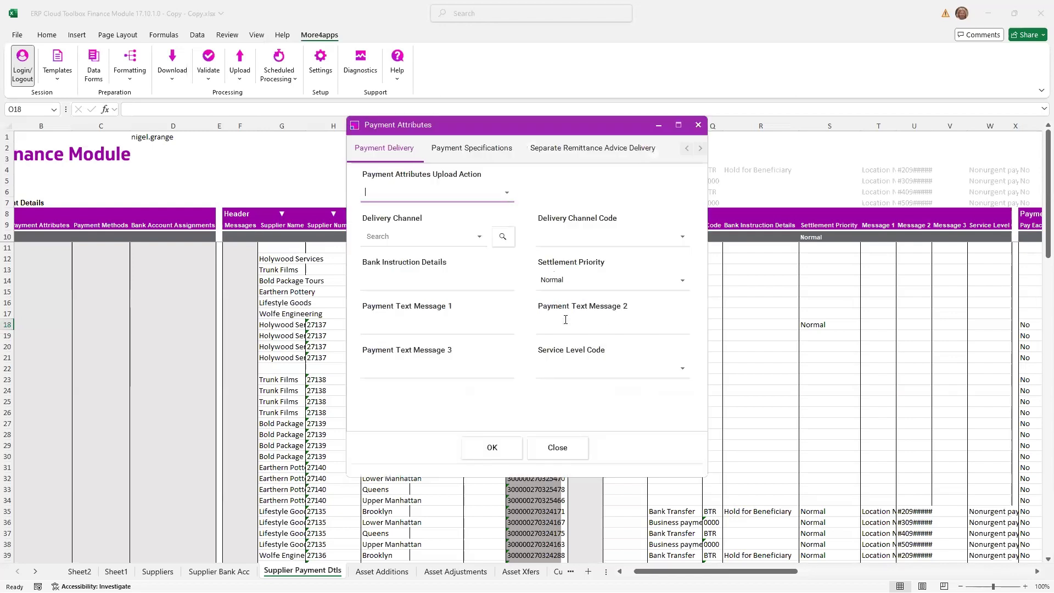
pyautogui.click(506, 193)
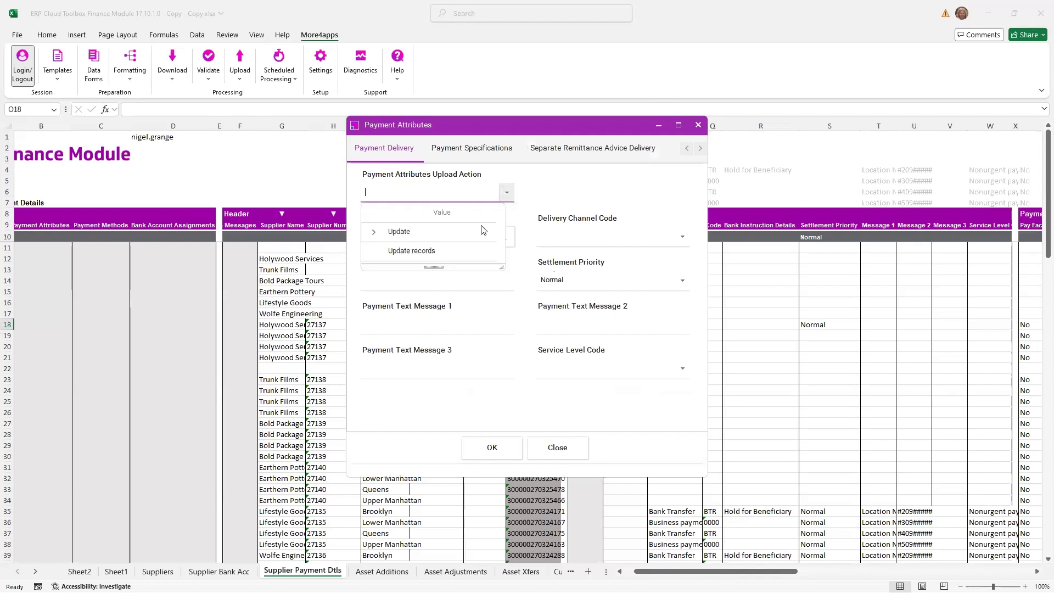
pyautogui.click(402, 233)
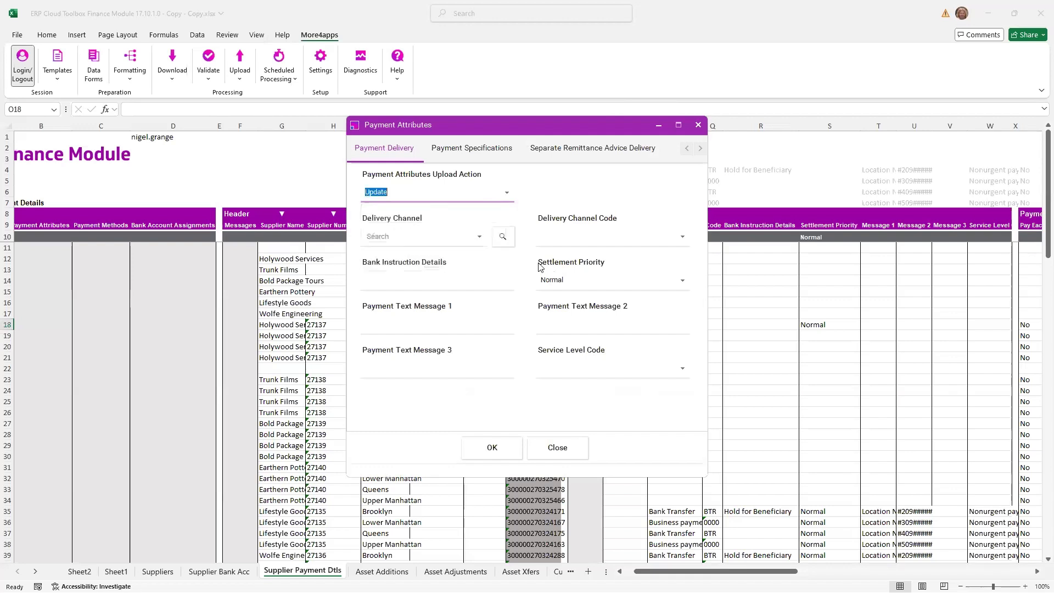
pyautogui.click(682, 280)
pyautogui.click(595, 324)
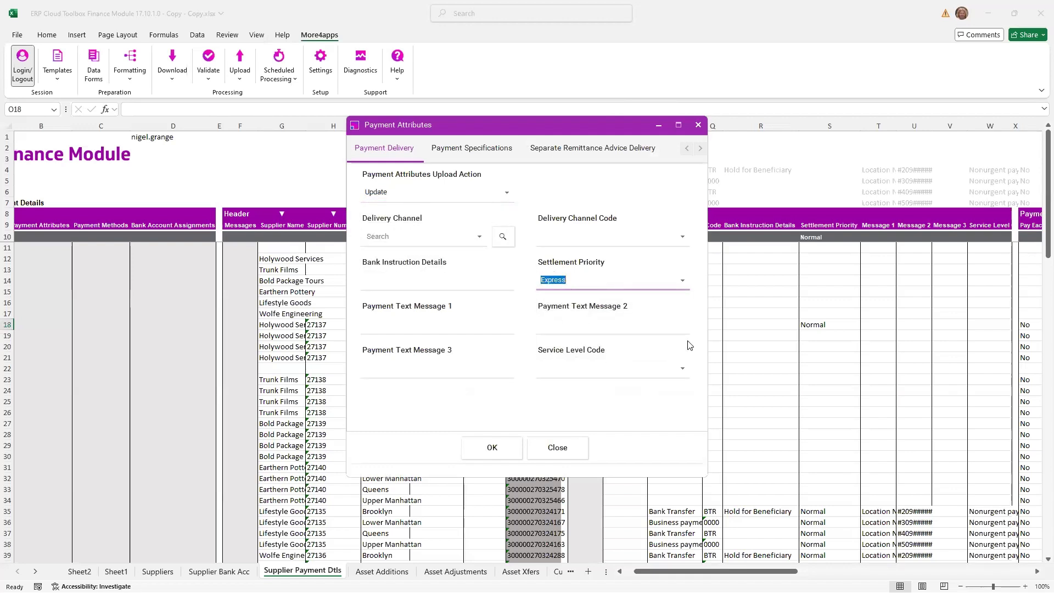
pyautogui.click(682, 368)
pyautogui.click(596, 412)
pyautogui.click(490, 447)
# - Copy the sample payment attributes from O5:AC7 and paste their values into O19:AC21 for the other Holywood Services addresses
pyautogui.moveTo(620, 180); pyautogui.dragTo(901, 200)
pyautogui.hotkey('shift', 'Right')
pyautogui.hotkey('shift', 'Right')
pyautogui.hotkey('shift', 'Right')
pyautogui.hotkey('shift', 'Right')
pyautogui.hotkey('shift', 'Right')
pyautogui.hotkey('shift', 'Right')
pyautogui.hotkey('shift', 'Right')
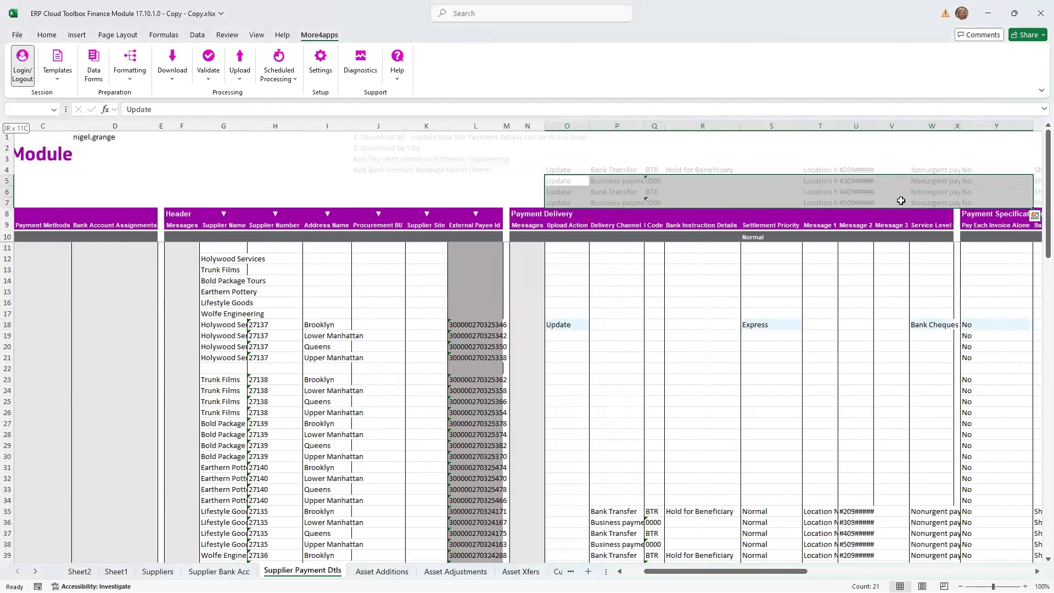
pyautogui.hotkey('shift', 'Right')
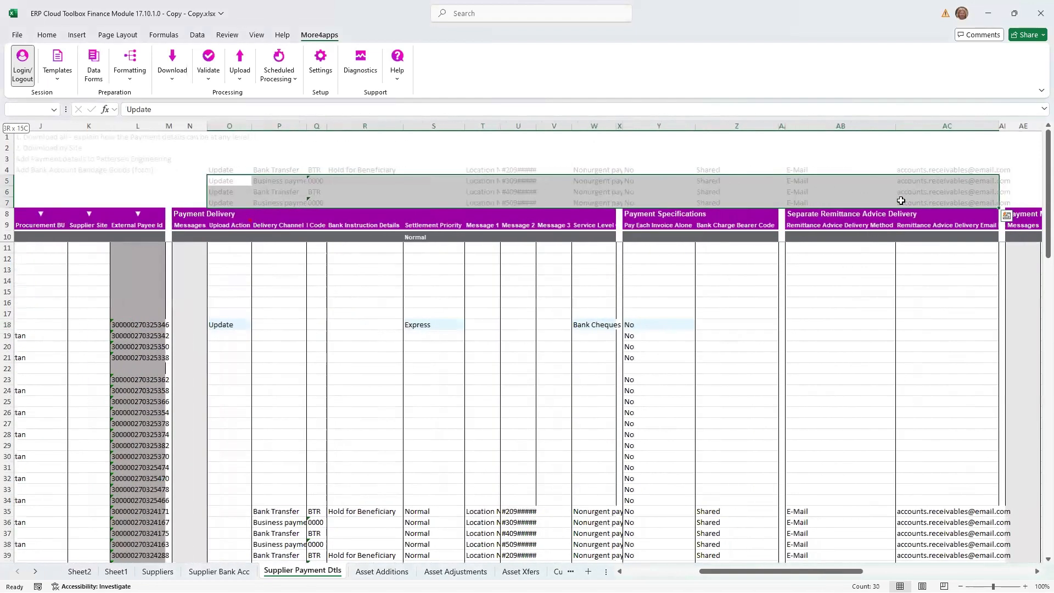
pyautogui.hotkey('ctrl', 'c')
pyautogui.press('Down')
pyautogui.press('Down')
pyautogui.press('Down')
pyautogui.press('Down')
pyautogui.press('Down')
pyautogui.press('Down')
pyautogui.press('Down')
pyautogui.press('Down')
pyautogui.press('Down')
pyautogui.press('Down')
pyautogui.press('Down')
pyautogui.press('Down')
pyautogui.press('Down')
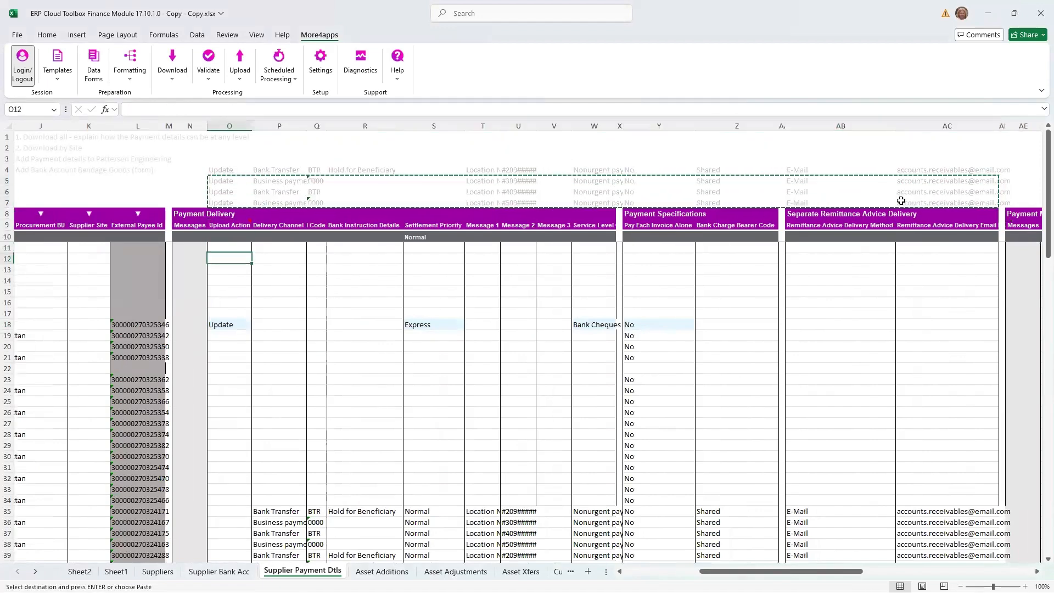
pyautogui.press('Down')
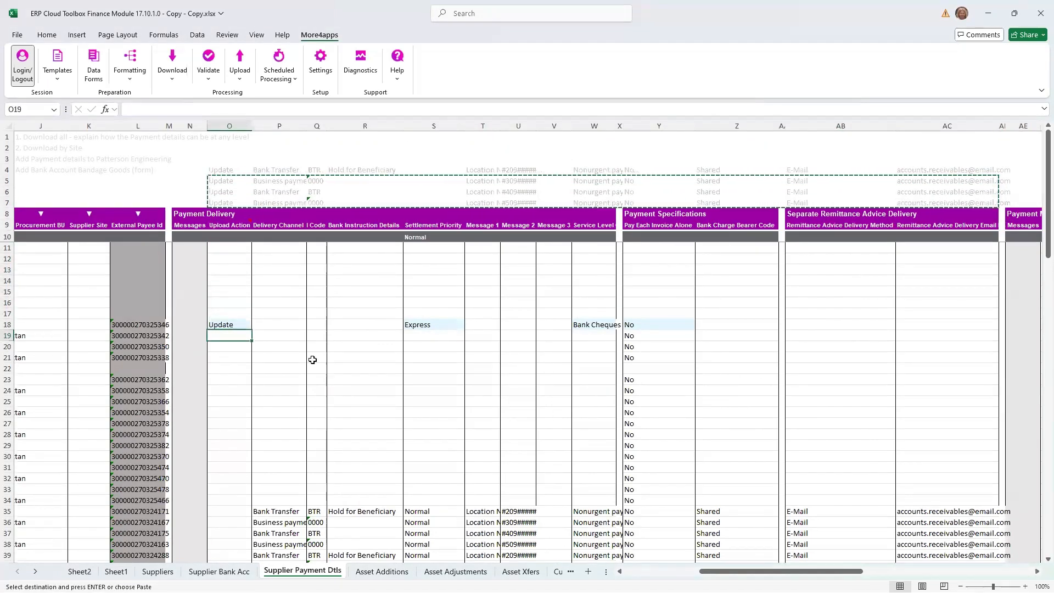
pyautogui.rightClick(237, 336)
pyautogui.click(280, 309)
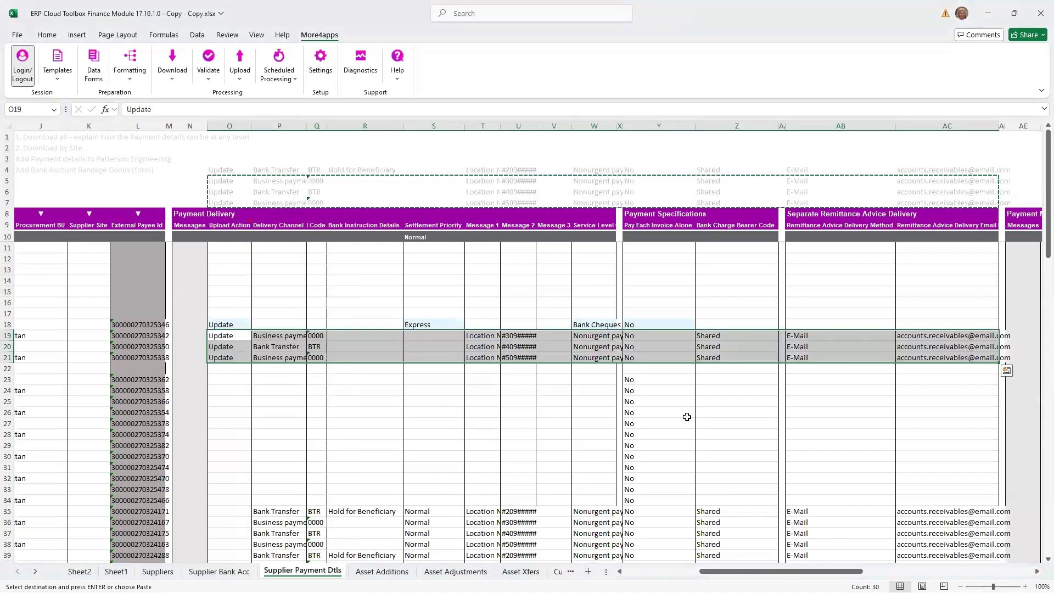
# - Fill in the payment methods form for row 19 with upload action Create, payment method Apple Pay and primary Yes
pyautogui.moveTo(779, 572); pyautogui.dragTo(823, 572)
pyautogui.click(794, 340)
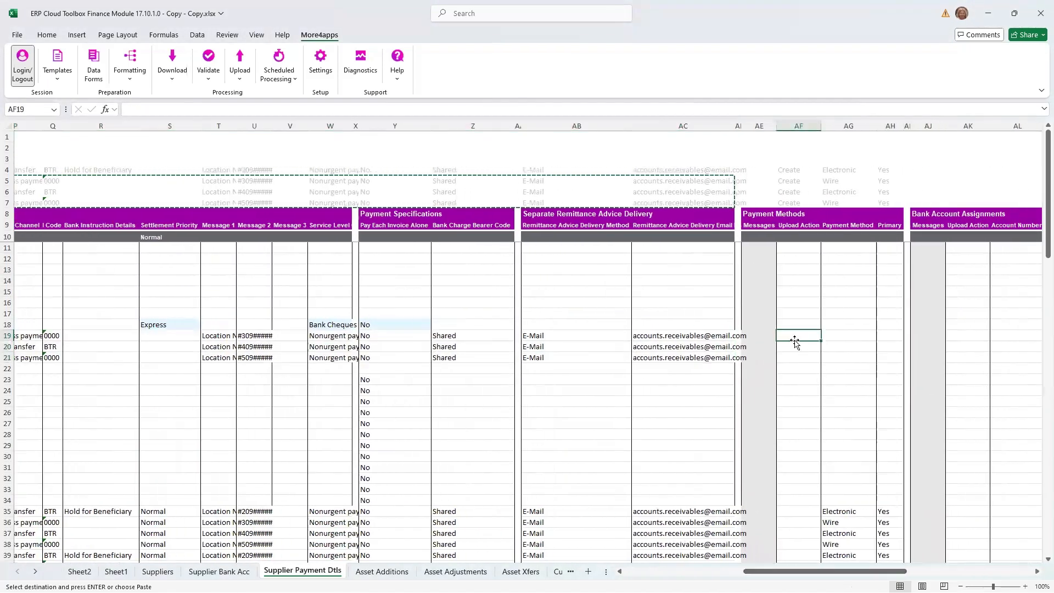
pyautogui.click(93, 68)
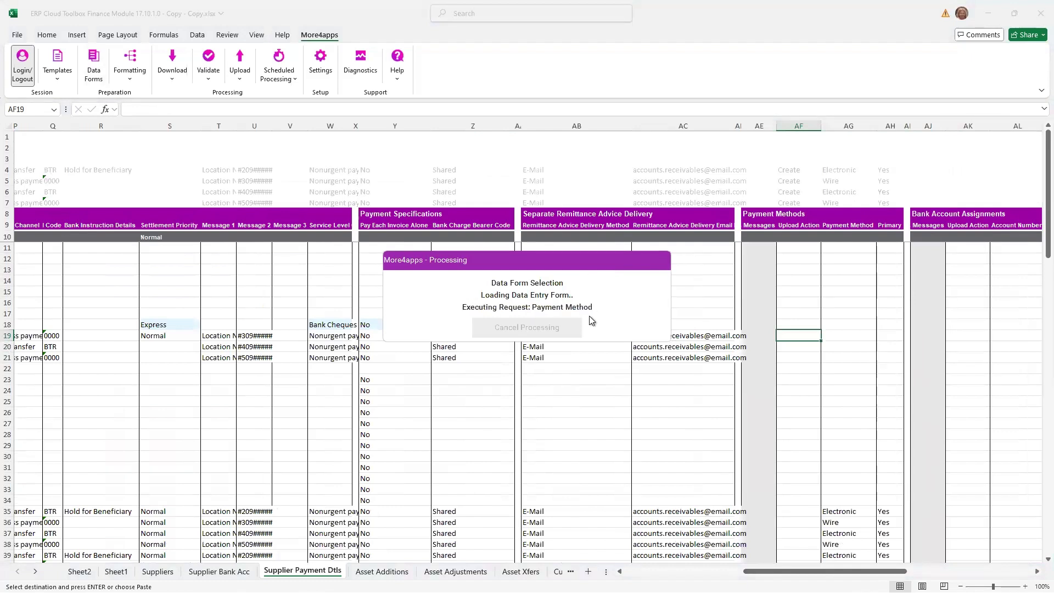
pyautogui.click(505, 192)
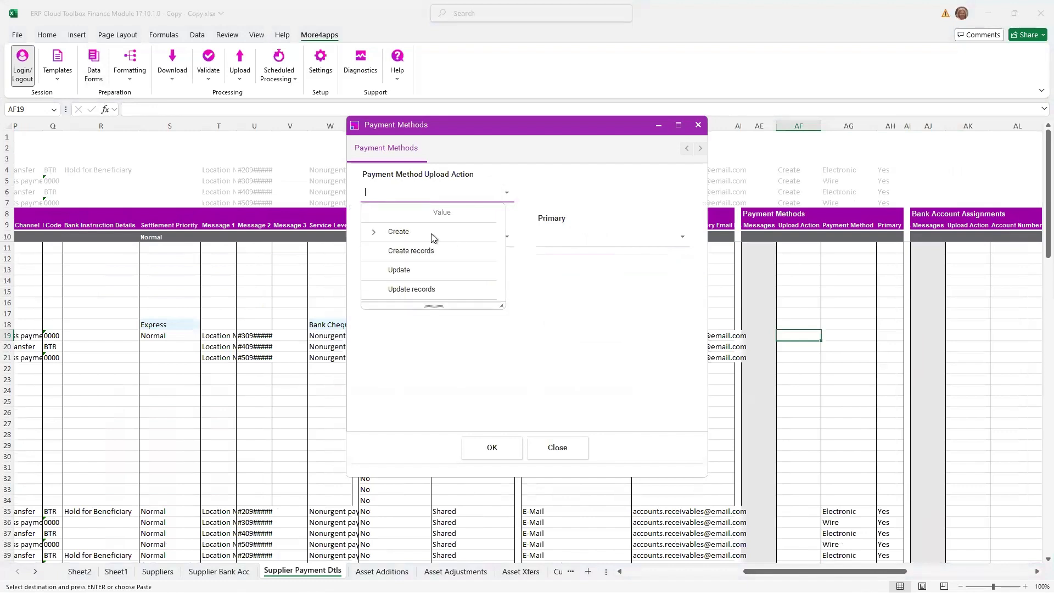
pyautogui.click(430, 233)
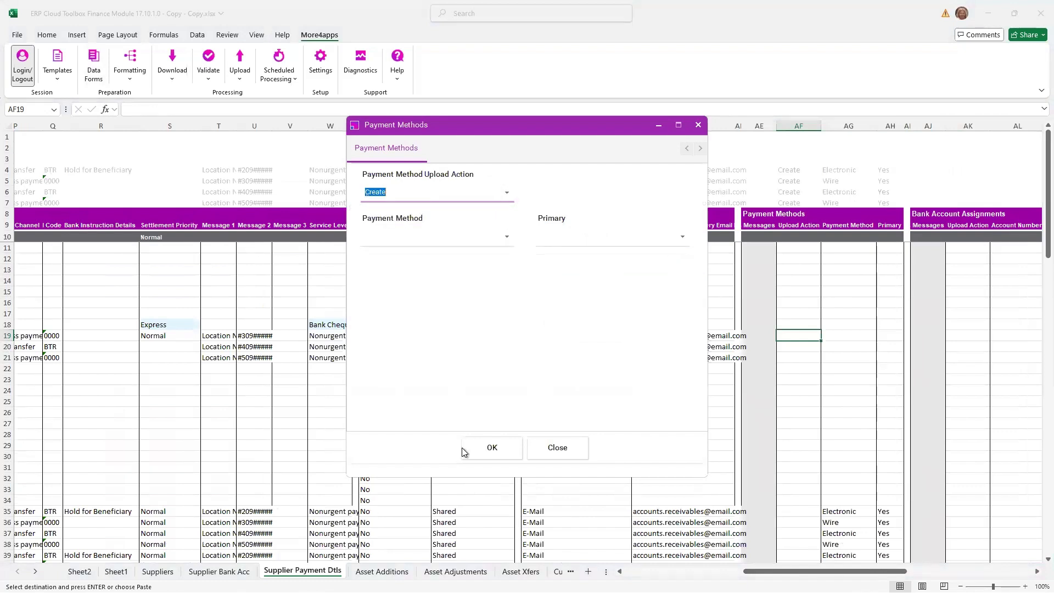
pyautogui.click(505, 236)
pyautogui.click(400, 294)
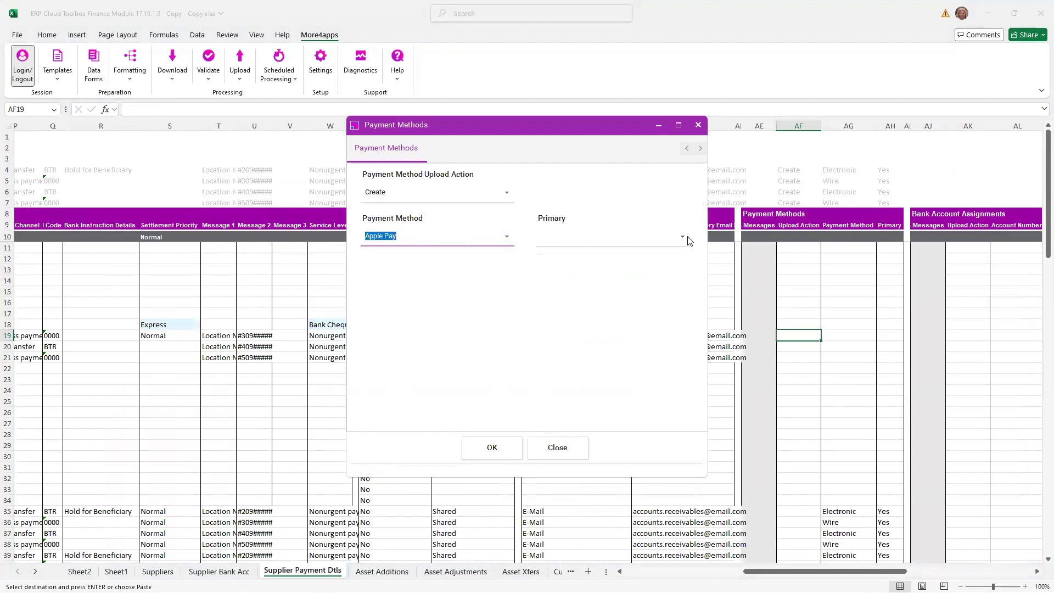
pyautogui.click(683, 236)
pyautogui.click(608, 297)
pyautogui.click(487, 444)
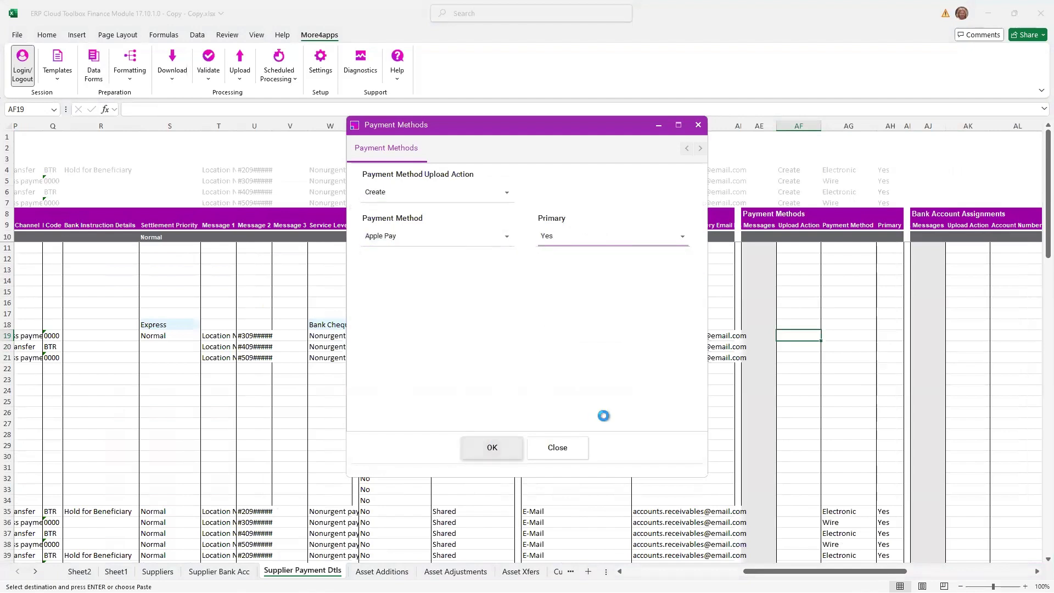
# - Upload only the selected Holywood Services records in rows 18 to 21
pyautogui.moveTo(770, 571); pyautogui.dragTo(631, 574)
pyautogui.moveTo(324, 325); pyautogui.dragTo(384, 356)
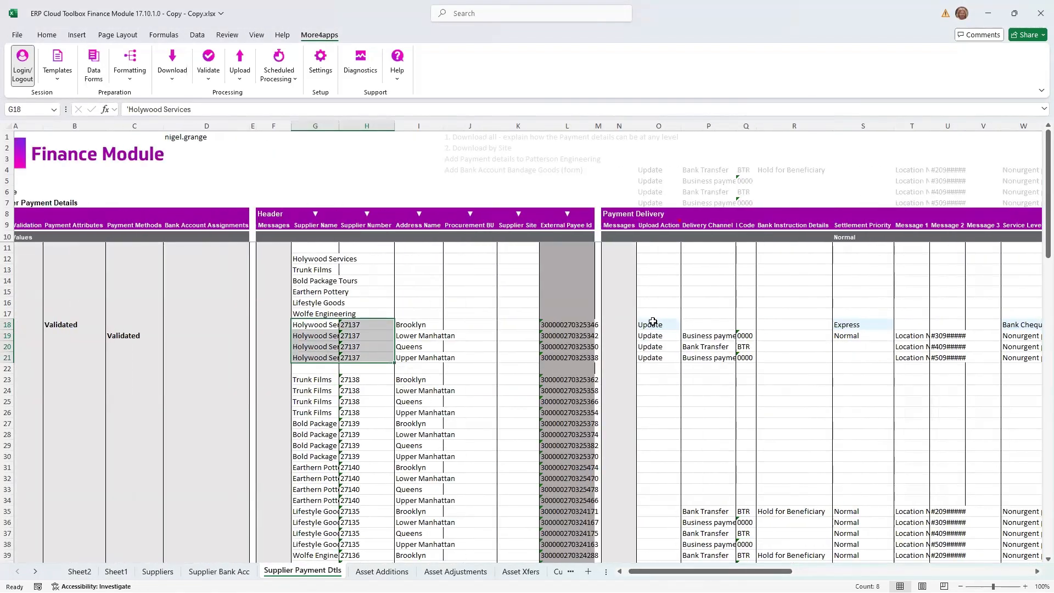
pyautogui.click(239, 71)
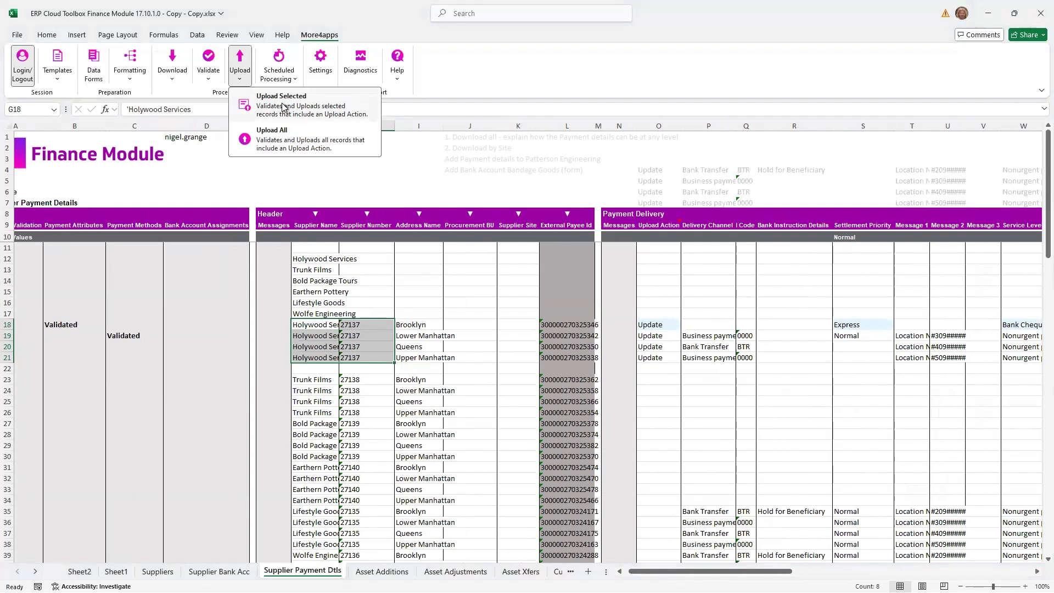
pyautogui.click(283, 107)
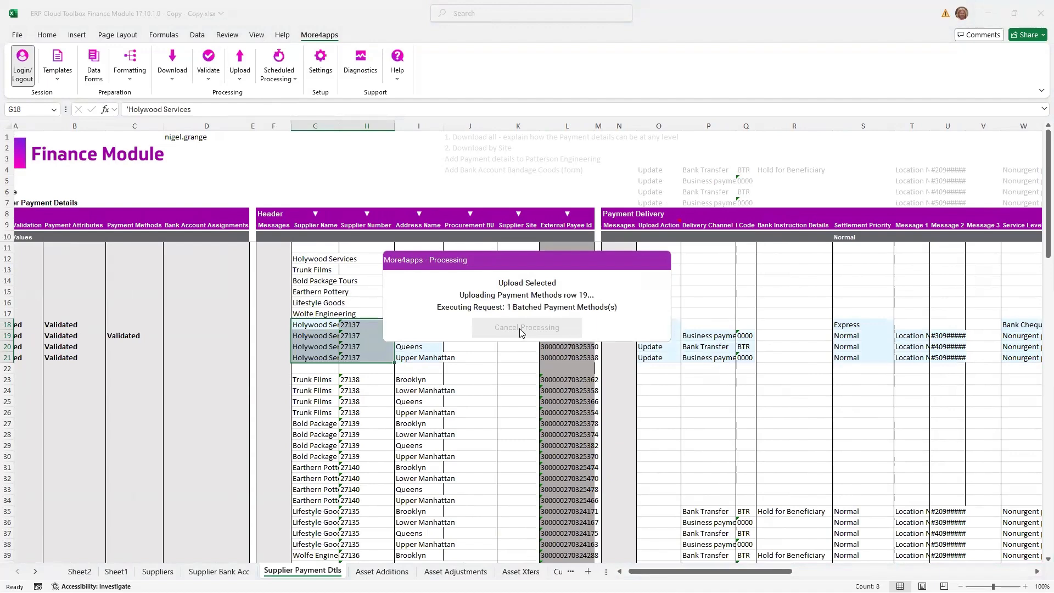
pyautogui.click(528, 323)
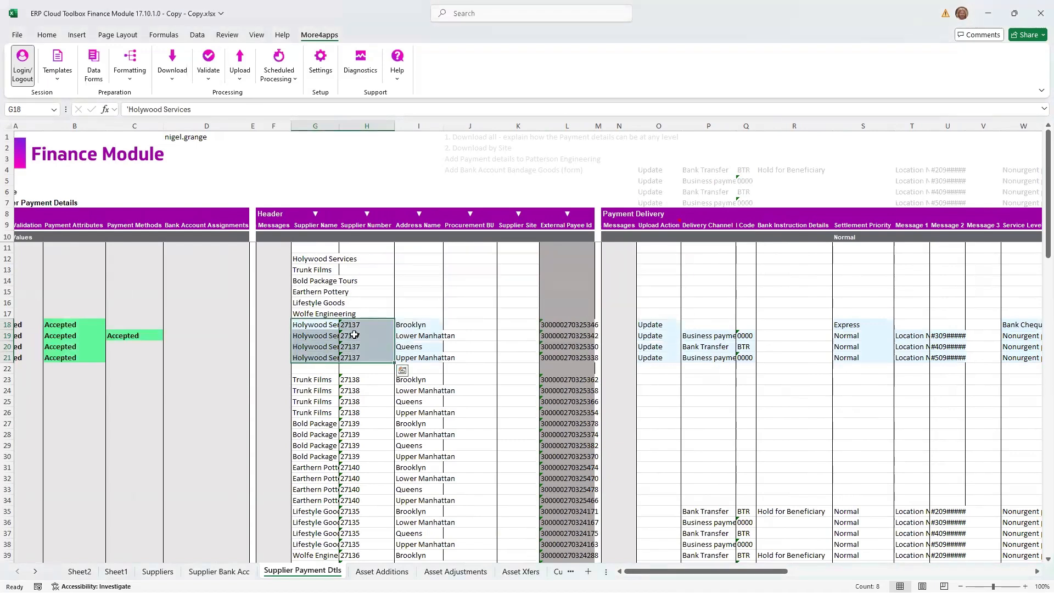
# - Copy the Holywood Services supplier name from G18 and paste its value into G44 below the downloaded records
pyautogui.hotkey('ctrl', 'c')
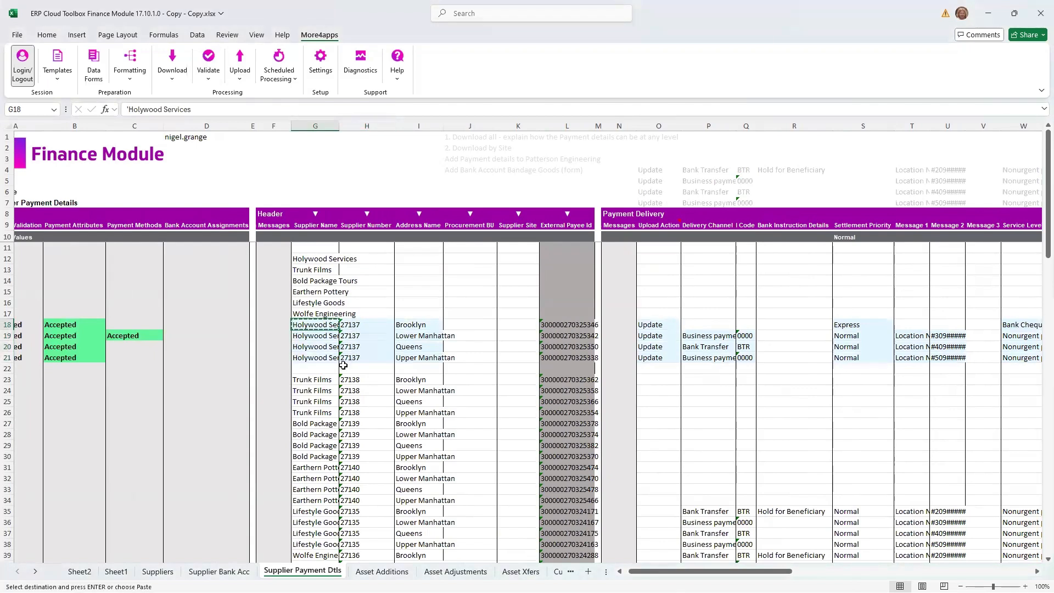
pyautogui.scroll(-6, 348, 364)
pyautogui.click(325, 417)
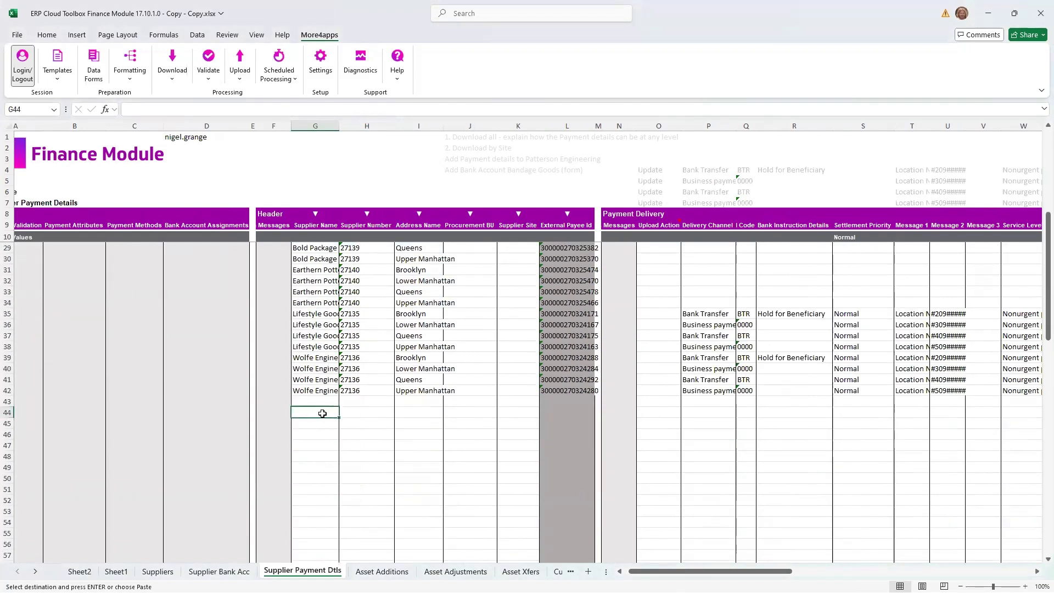
pyautogui.rightClick(324, 417)
pyautogui.click(367, 314)
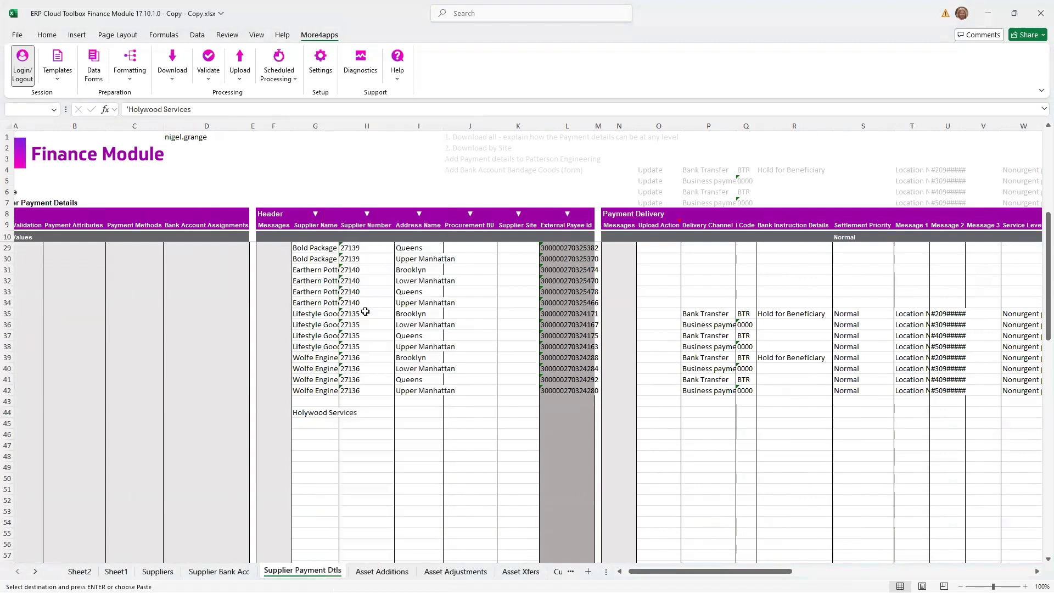
# - Download the Holywood Services payment details using the row 44 sheet criteria with Address as source, keeping the download criteria
pyautogui.click(374, 413)
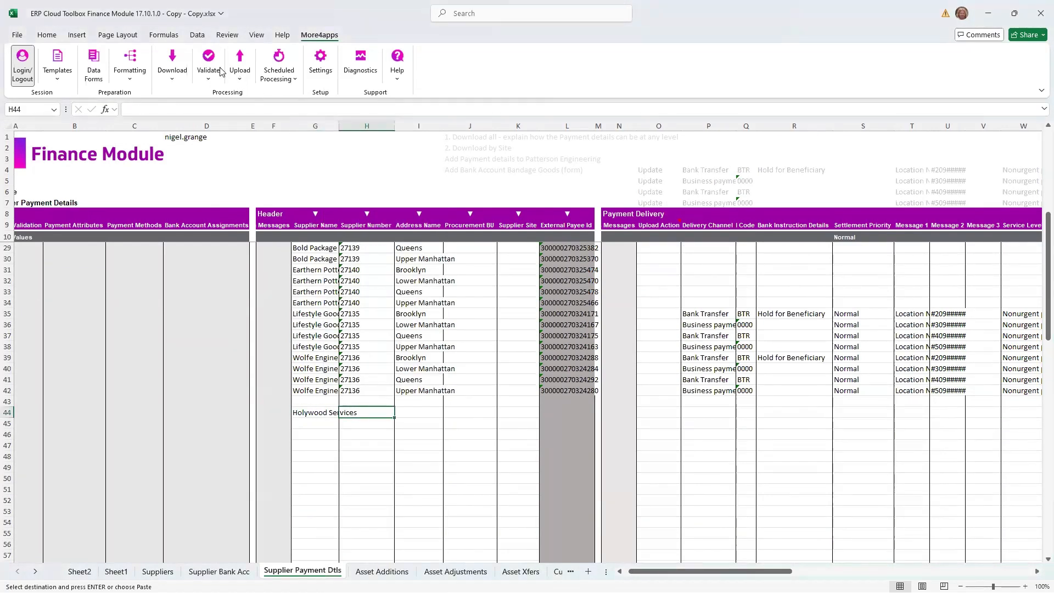
pyautogui.click(165, 61)
pyautogui.click(216, 138)
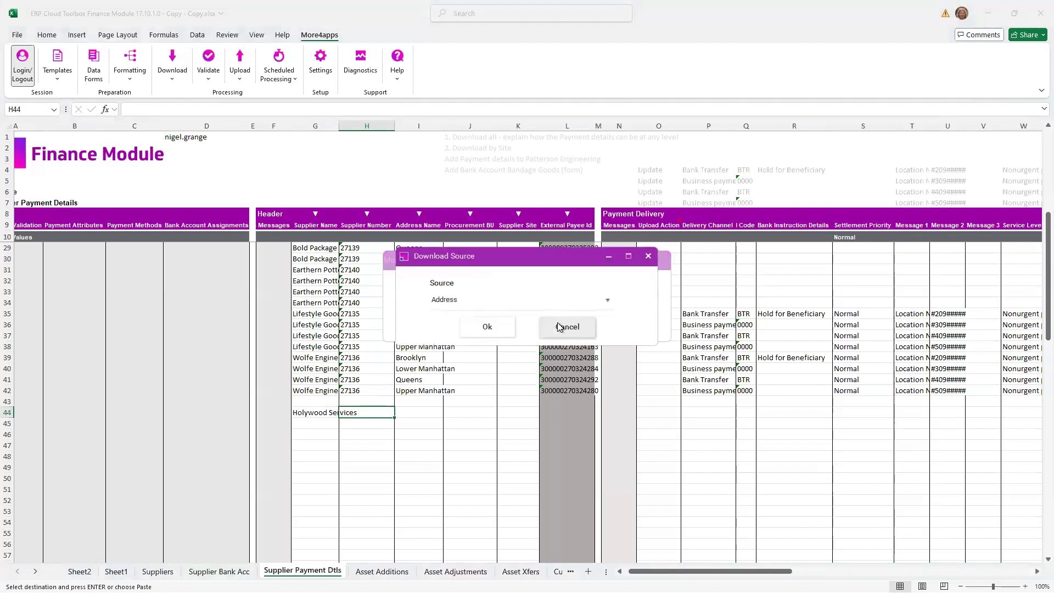
pyautogui.click(487, 328)
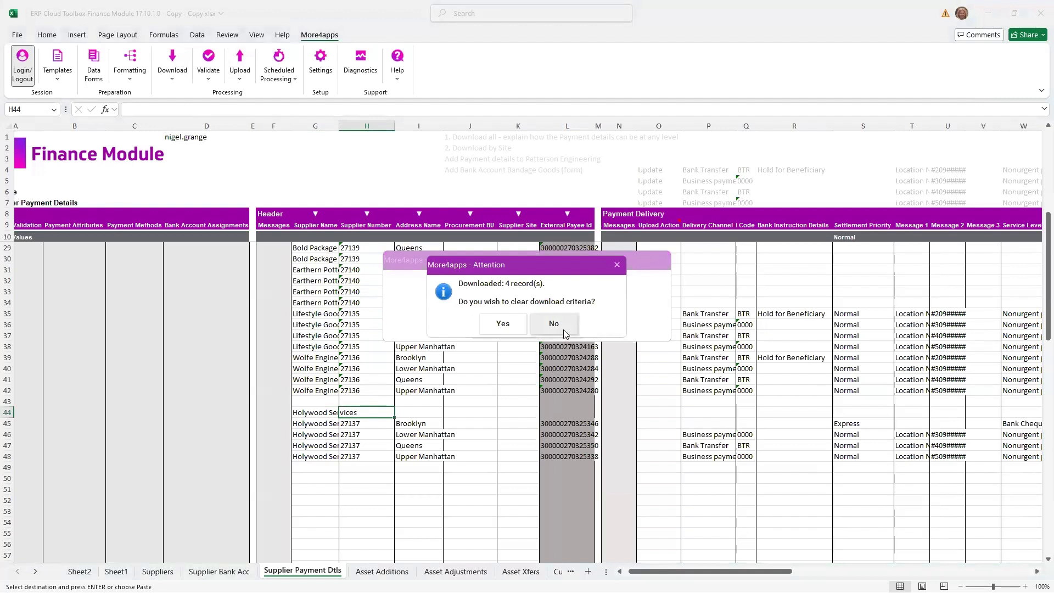
pyautogui.click(553, 324)
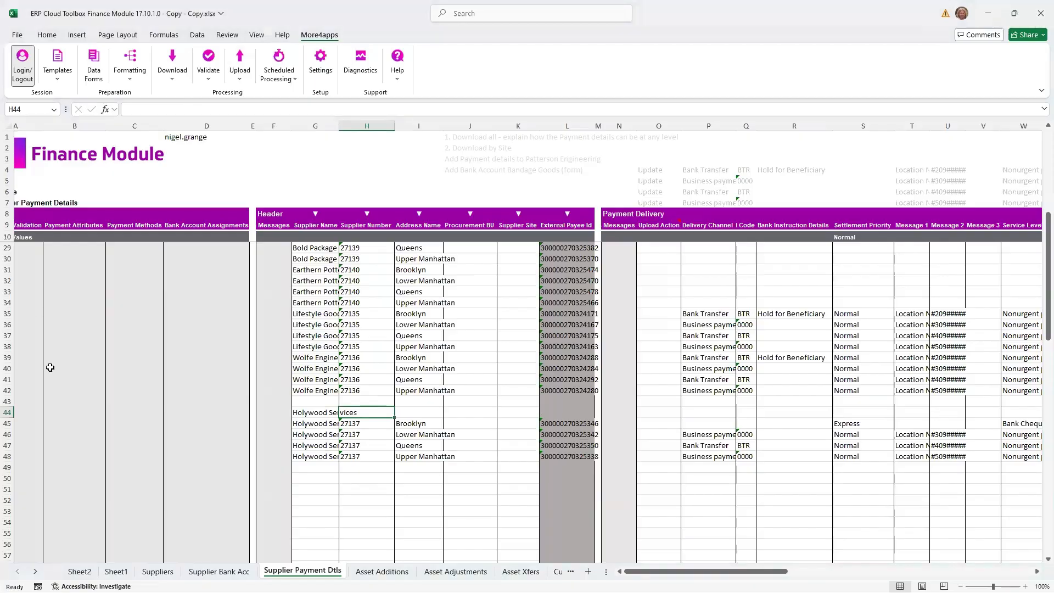
# - Log out of the current More4apps session
pyautogui.click(29, 75)
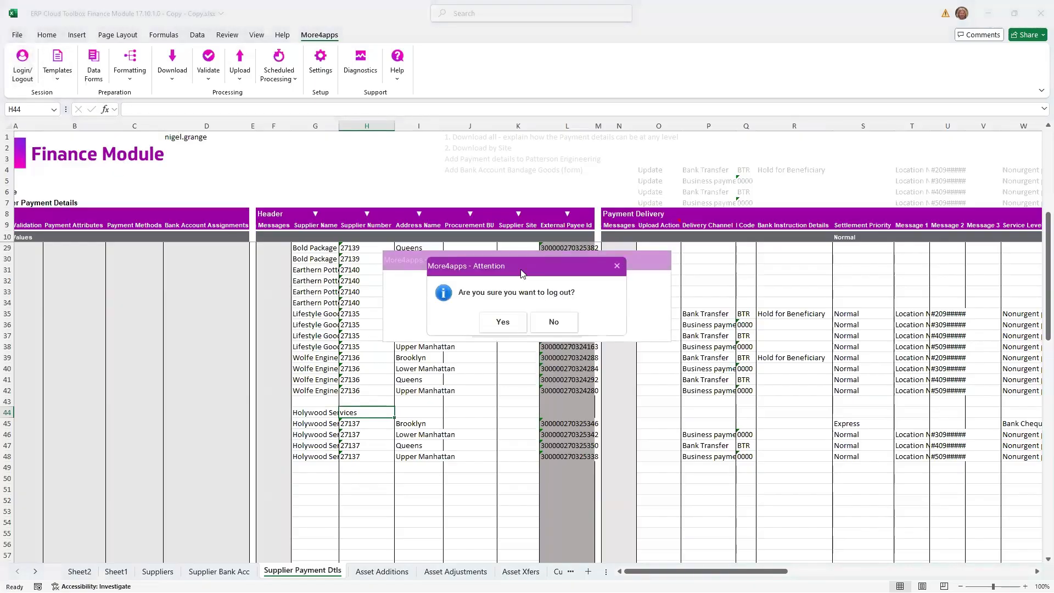
pyautogui.click(502, 322)
pyautogui.click(525, 322)
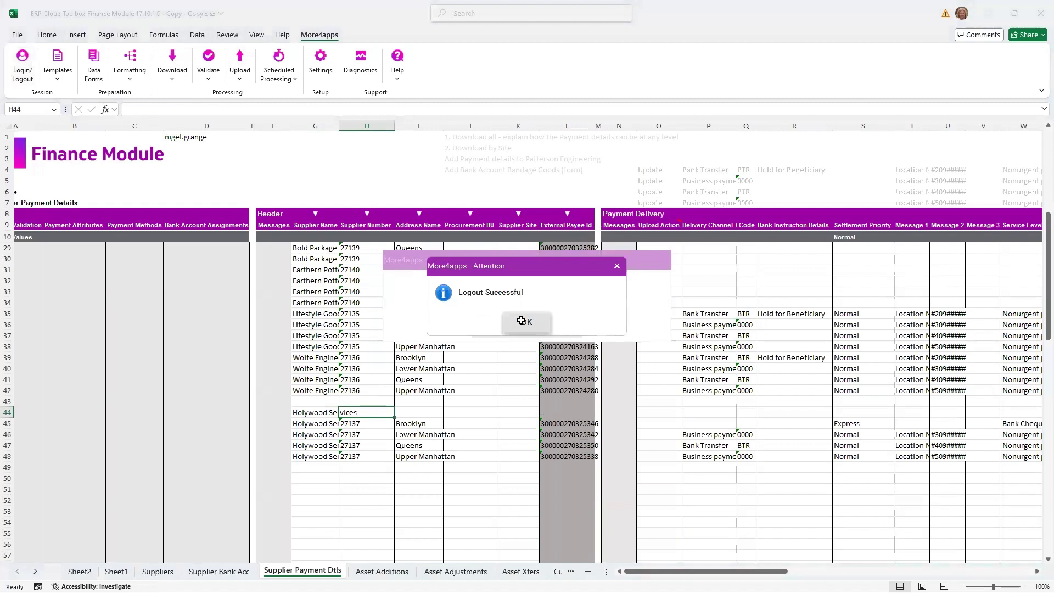
# - Log in to Oracle Applications Cloud by entering the other account's user ID and password
pyautogui.click(23, 66)
pyautogui.click(546, 310)
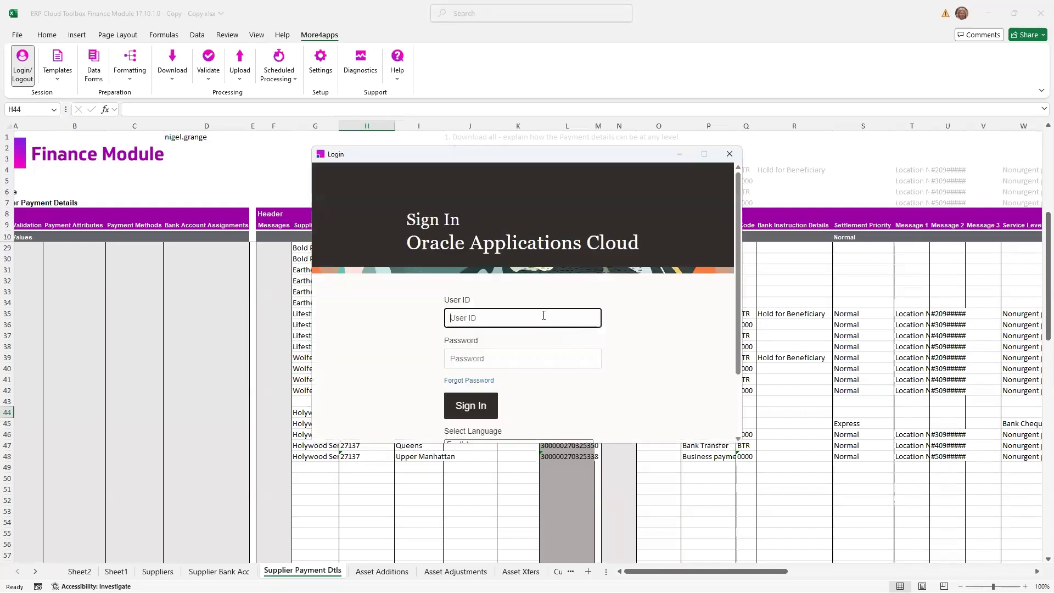
pyautogui.press('Tab')
pyautogui.write('••')
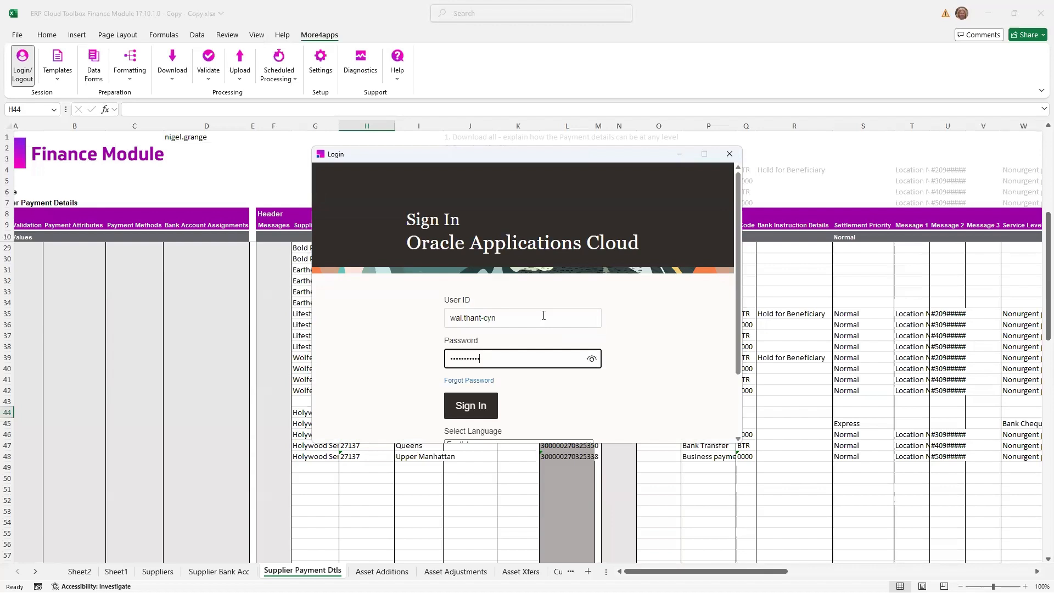
pyautogui.click(459, 406)
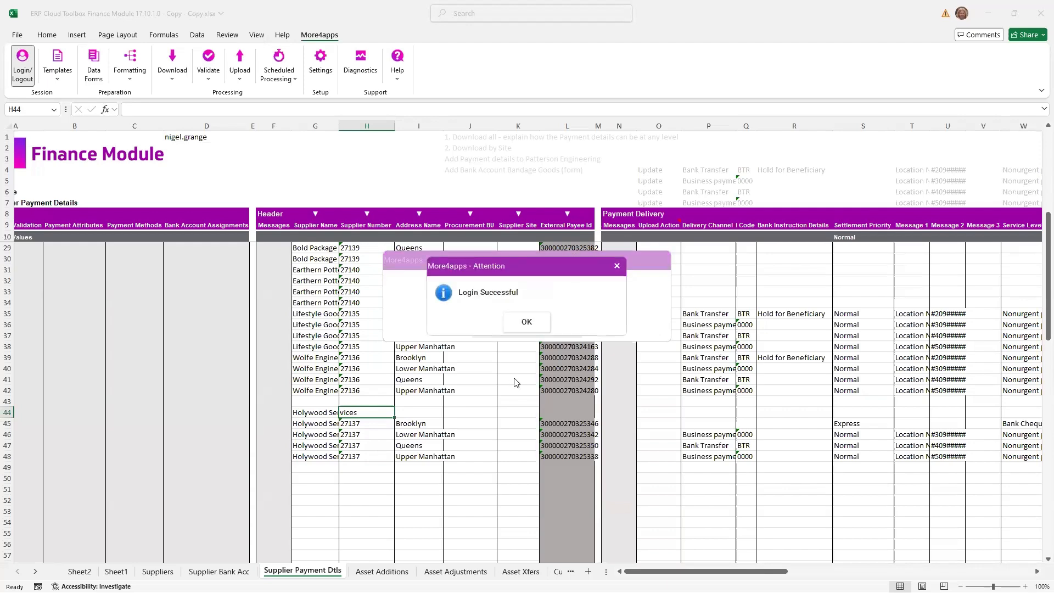
pyautogui.click(527, 322)
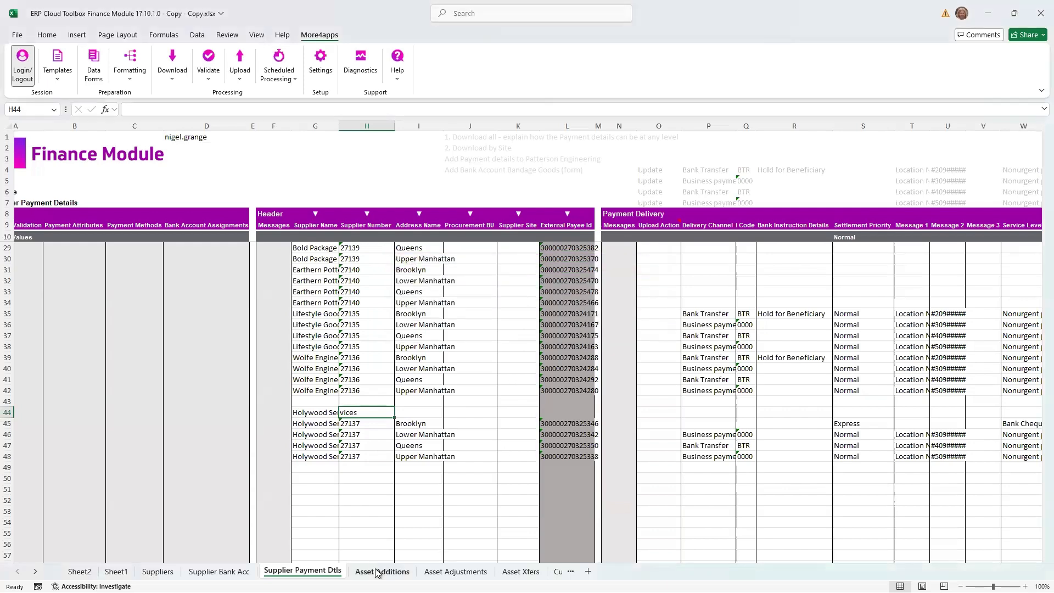
# - Open the Asset Additions sheet and review the uploaded asset records
pyautogui.click(378, 571)
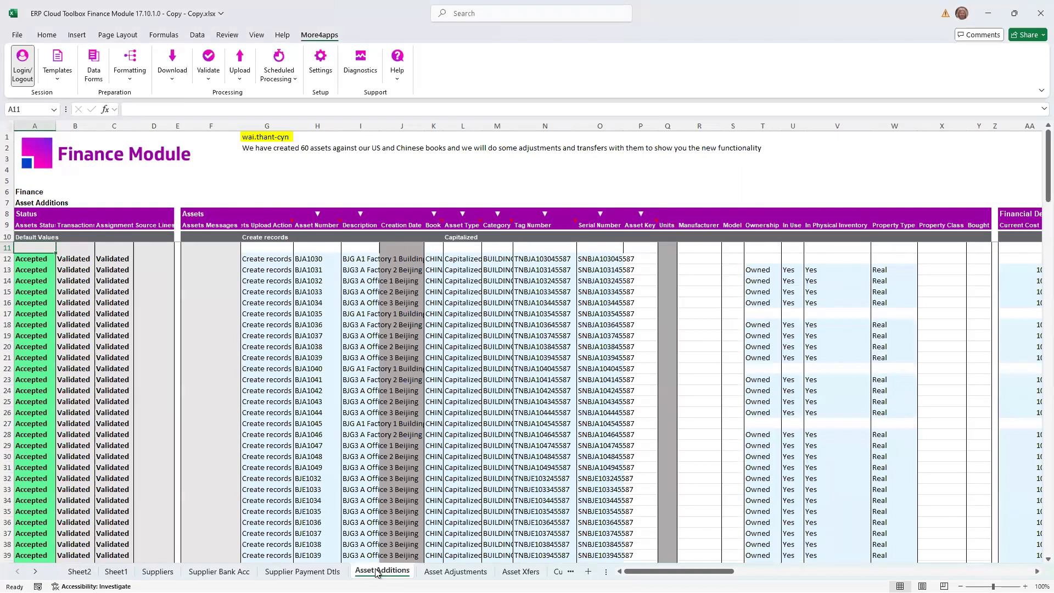
pyautogui.scroll(-1, 332, 367)
pyautogui.scroll(-5, 332, 368)
pyautogui.scroll(6, 332, 367)
# - Review the columns offered for a new Finance sheet with the Fixed Assets Asset Adjustments integrator, and close the designer without creating the sheet
pyautogui.click(55, 63)
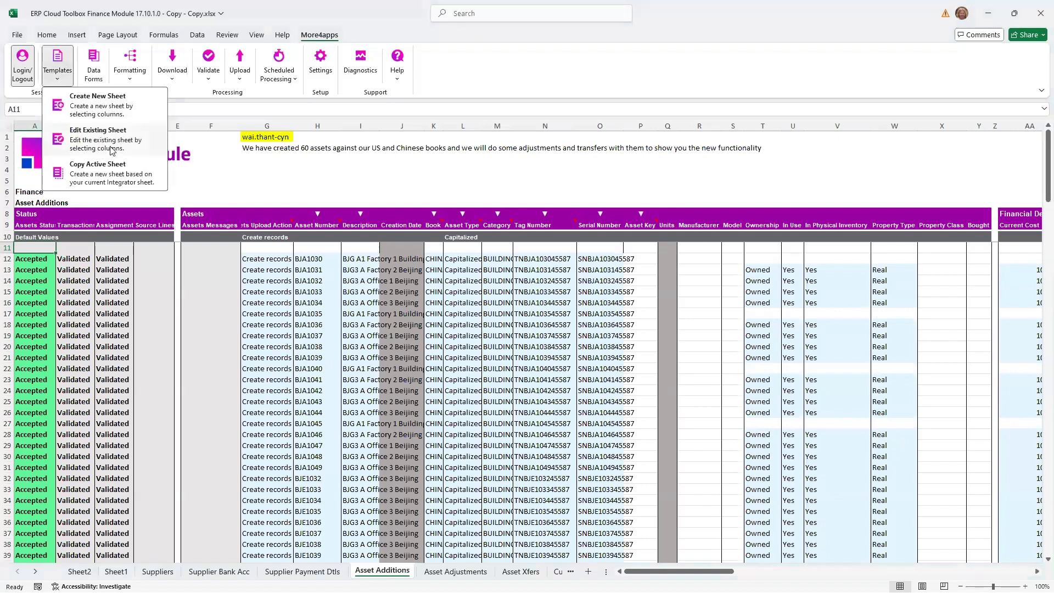
pyautogui.click(123, 113)
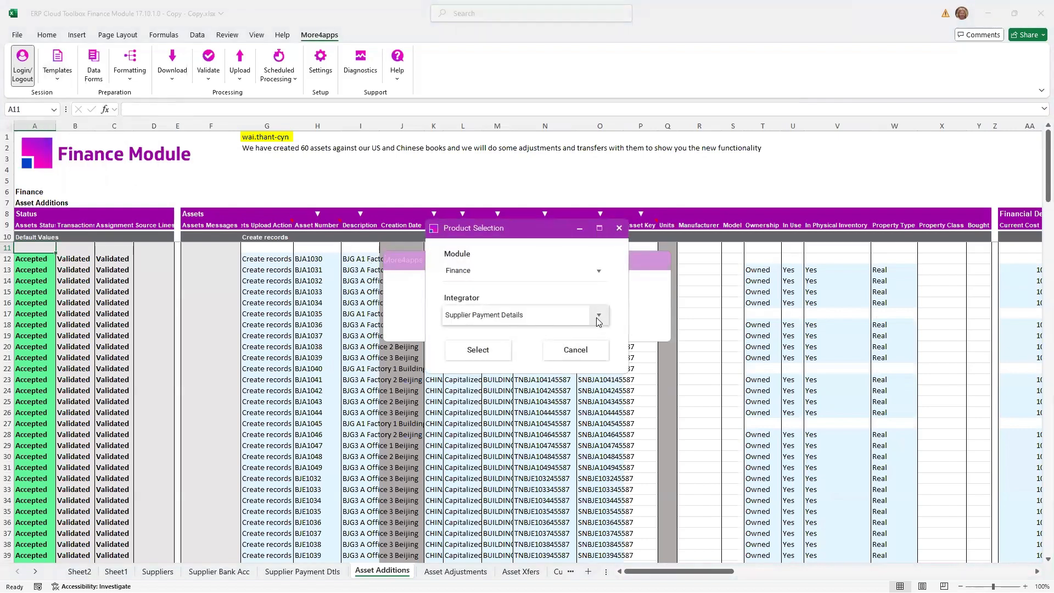
pyautogui.click(597, 317)
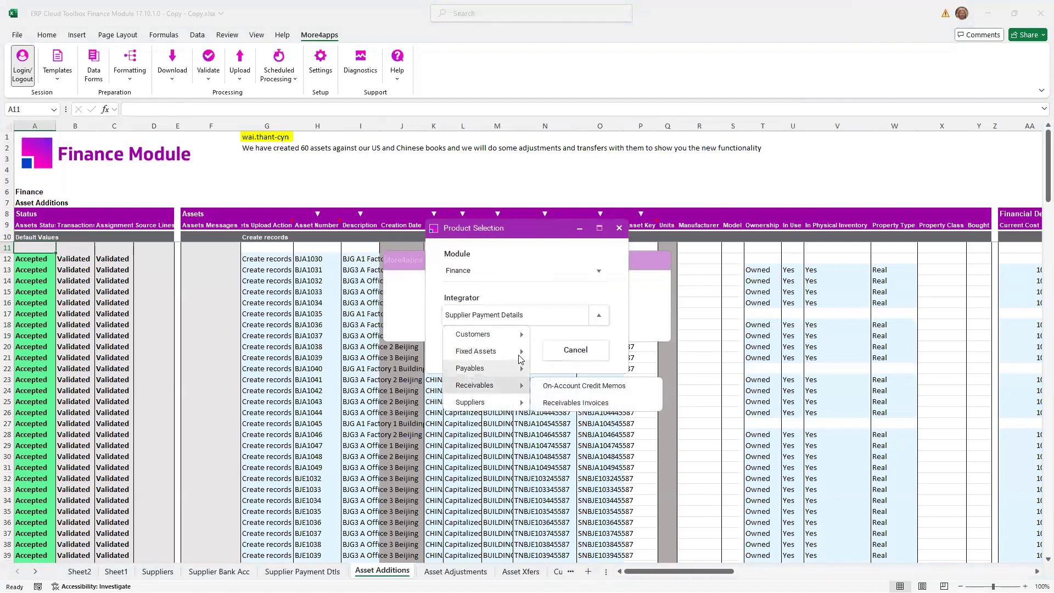
pyautogui.moveTo(519, 354)
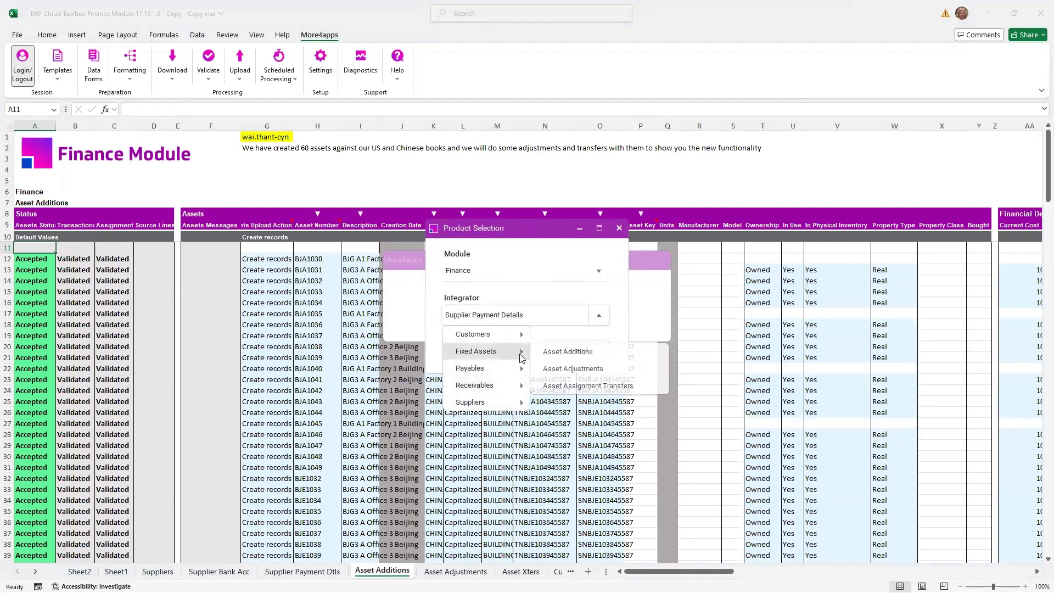
pyautogui.click(551, 369)
pyautogui.click(490, 354)
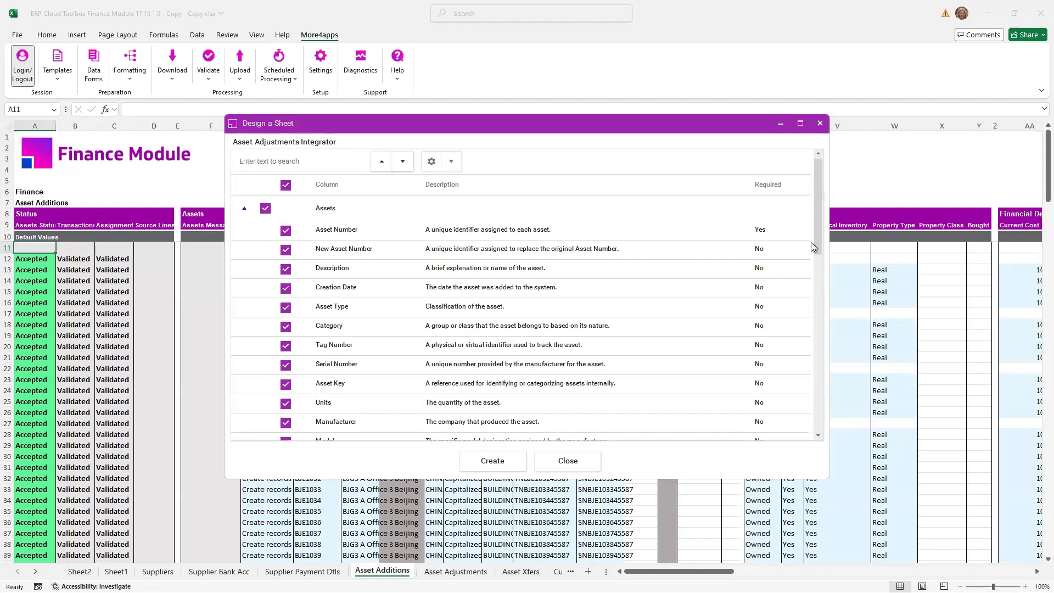
pyautogui.moveTo(818, 232); pyautogui.dragTo(803, 432)
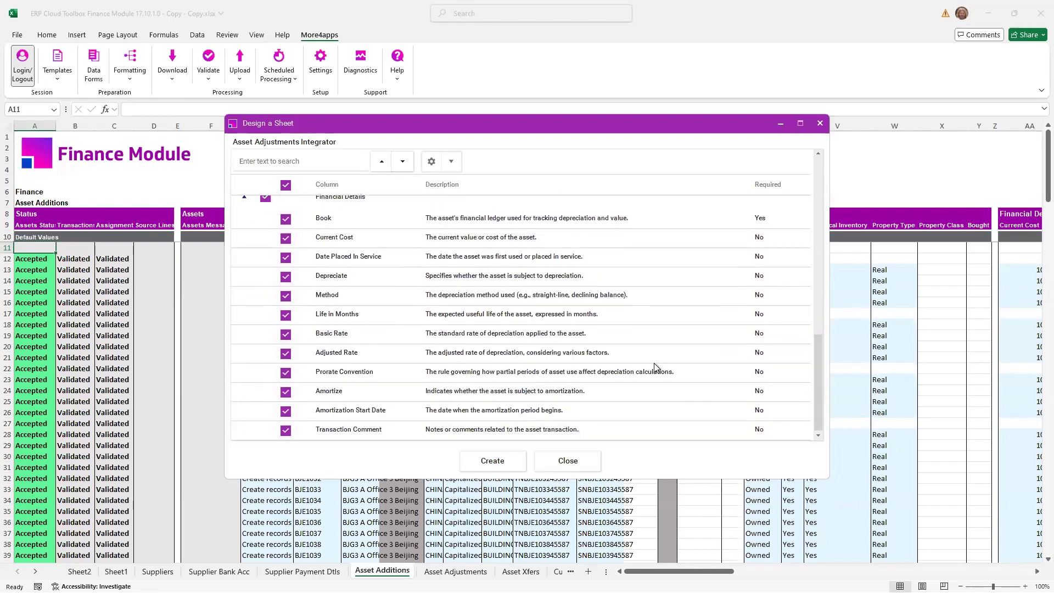
pyautogui.click(563, 465)
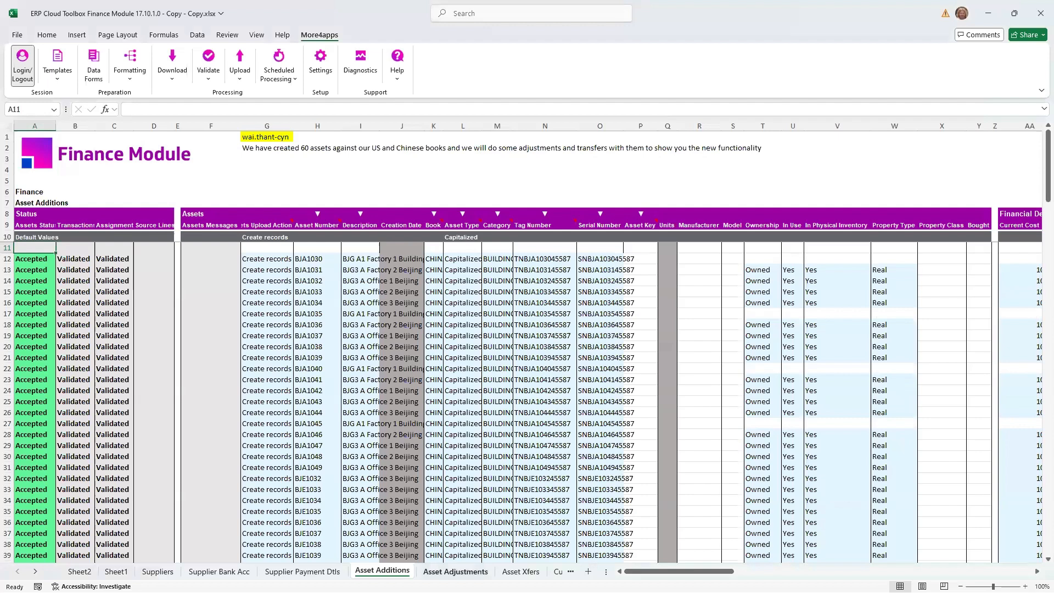
# - On the Asset Adjustments sheet, download the assets for the asset numbers in F12:F40 via the sheet, keeping the download criteria
pyautogui.click(455, 571)
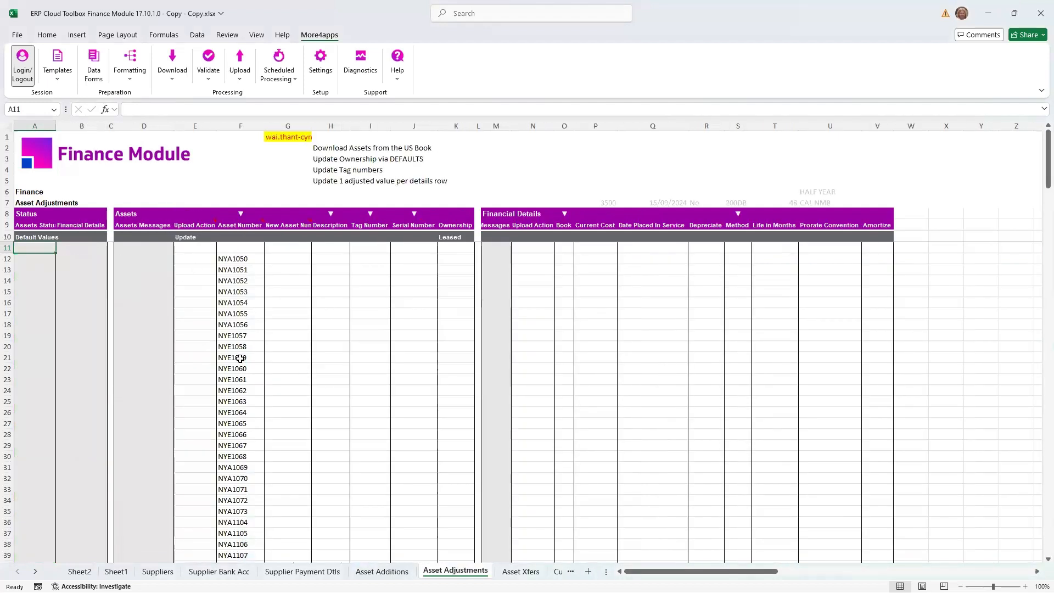
pyautogui.click(238, 259)
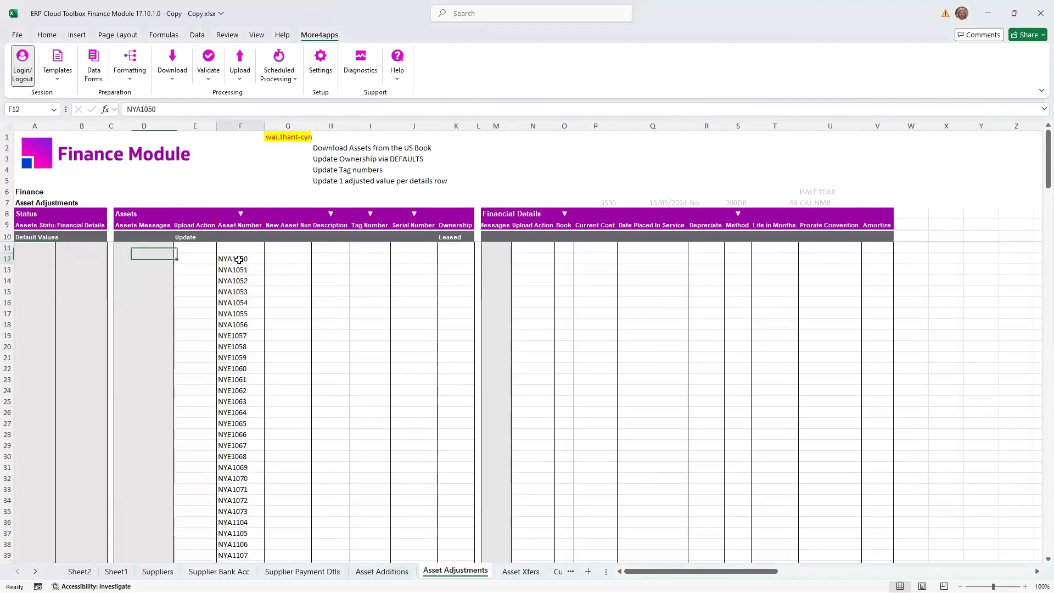
pyautogui.scroll(-2, 233, 501)
pyautogui.keyDown('shift'); pyautogui.click(233, 501); pyautogui.keyUp('shift')
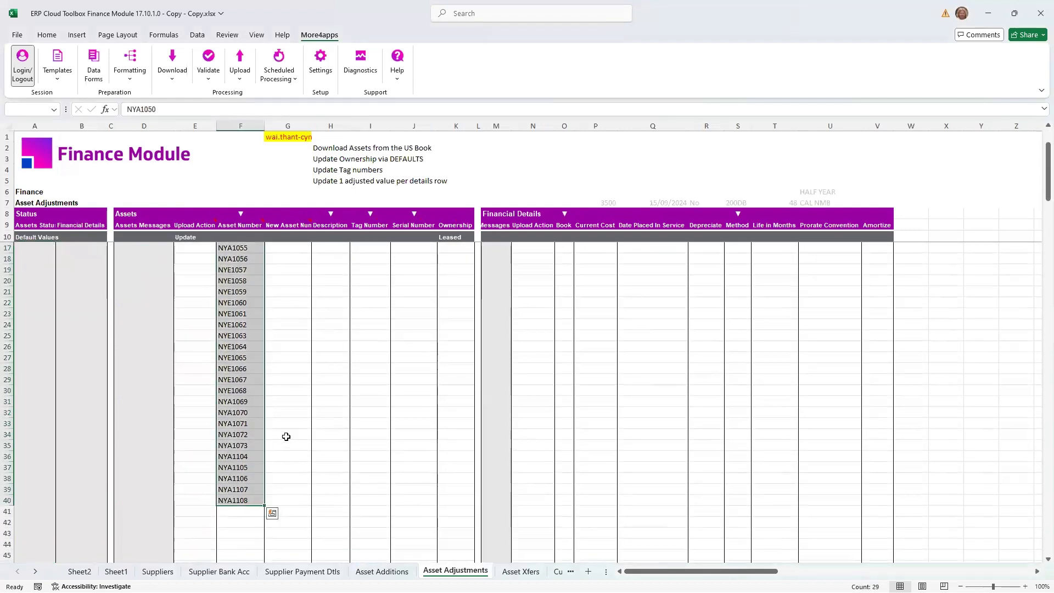
pyautogui.click(172, 80)
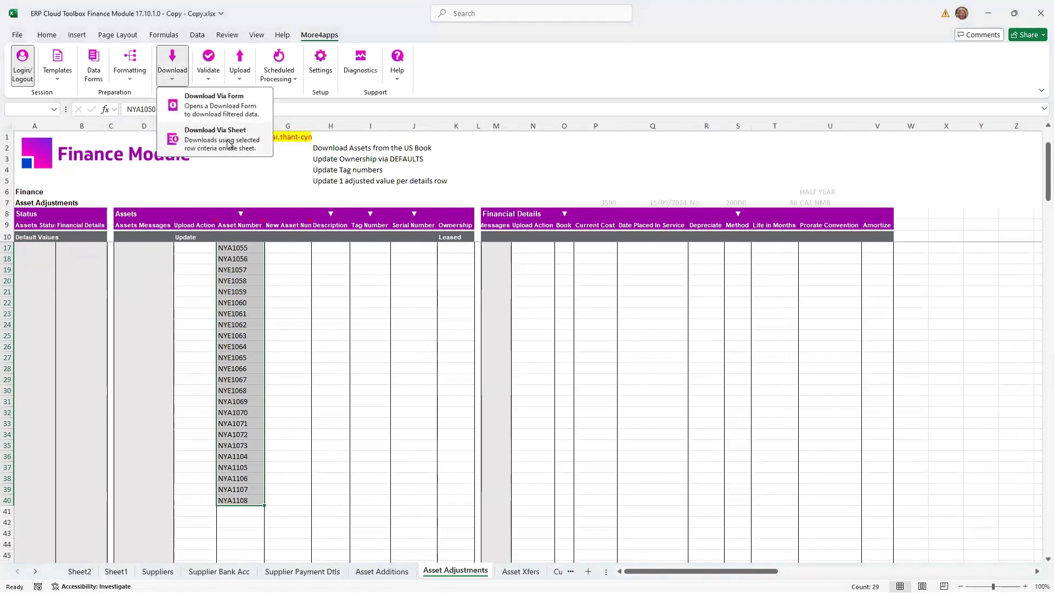
pyautogui.click(229, 144)
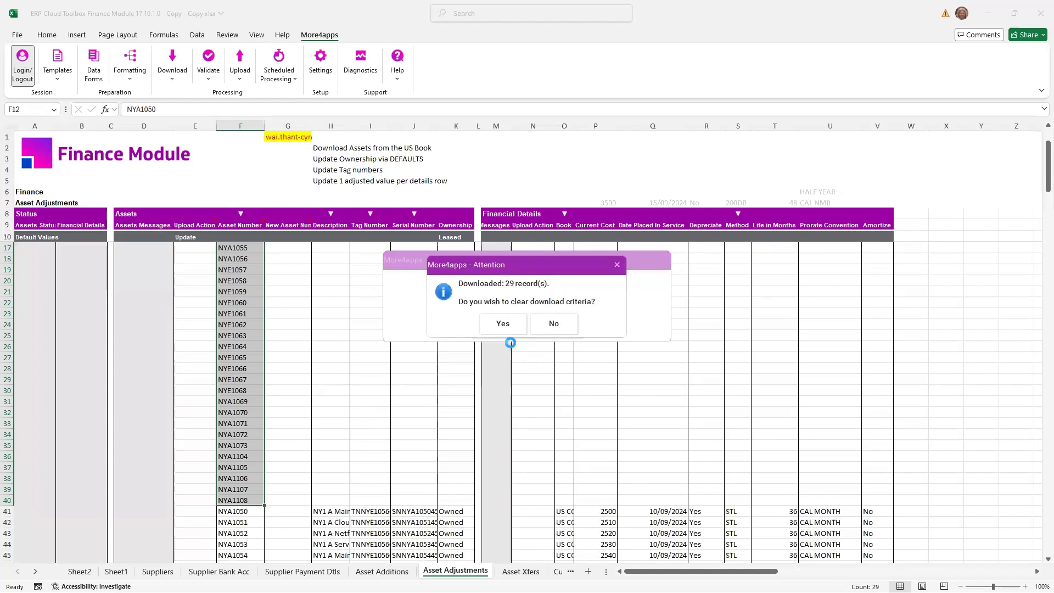
pyautogui.click(549, 324)
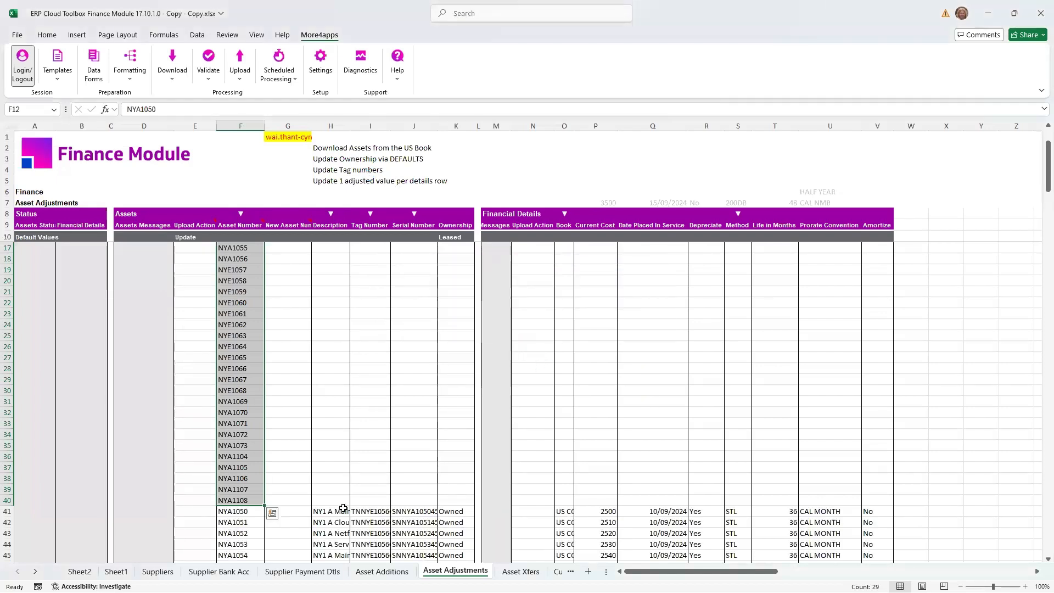
# - Examine the downloaded asset descriptions, tag and serial numbers, ownership and financial details from row 41 down
pyautogui.scroll(-3, 341, 494)
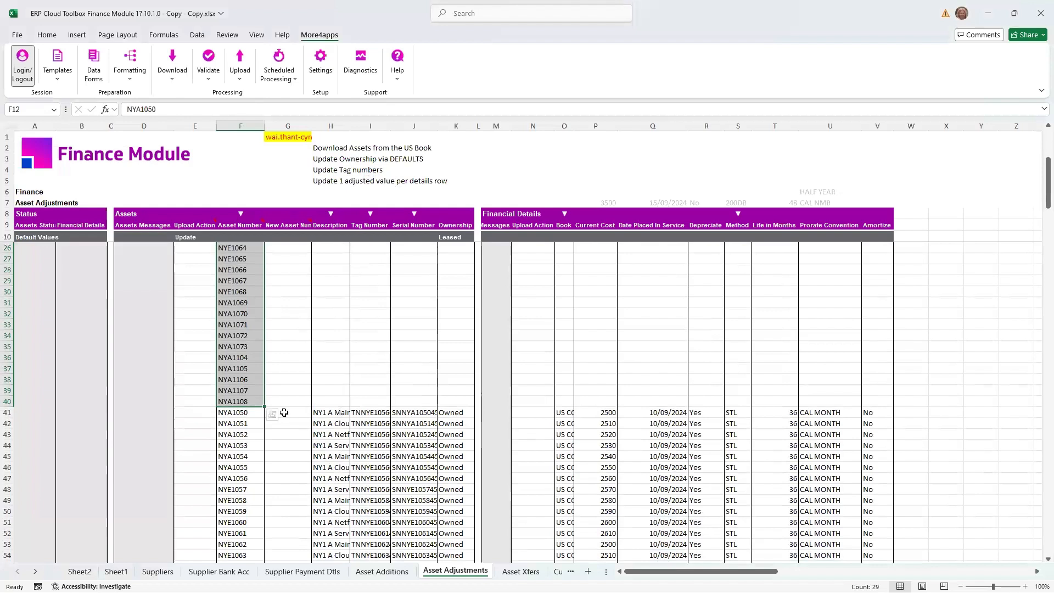
pyautogui.click(334, 413)
pyautogui.moveTo(376, 411); pyautogui.dragTo(417, 412)
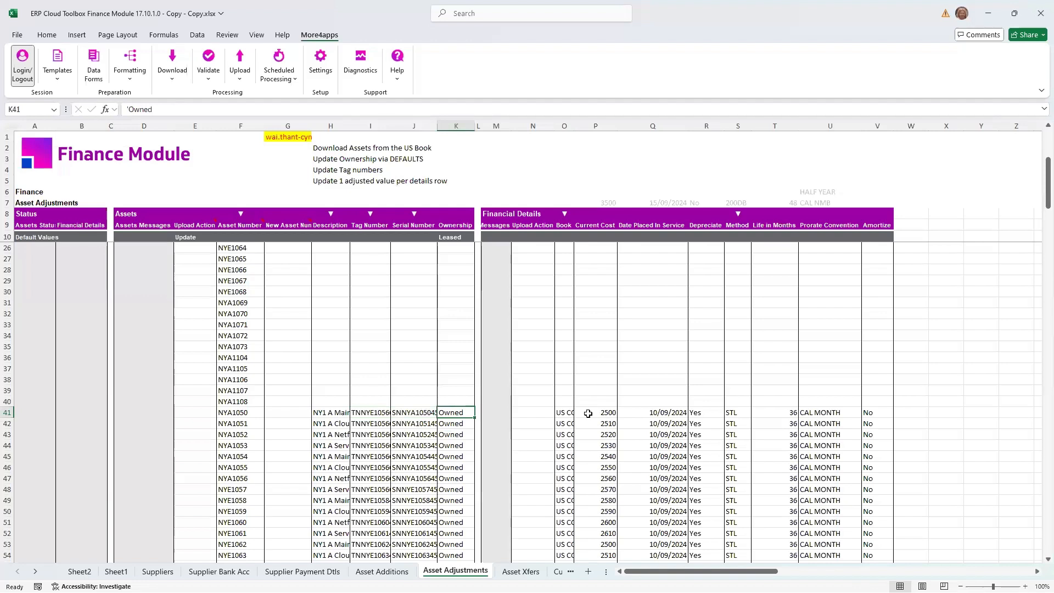
pyautogui.moveTo(565, 412); pyautogui.dragTo(768, 424)
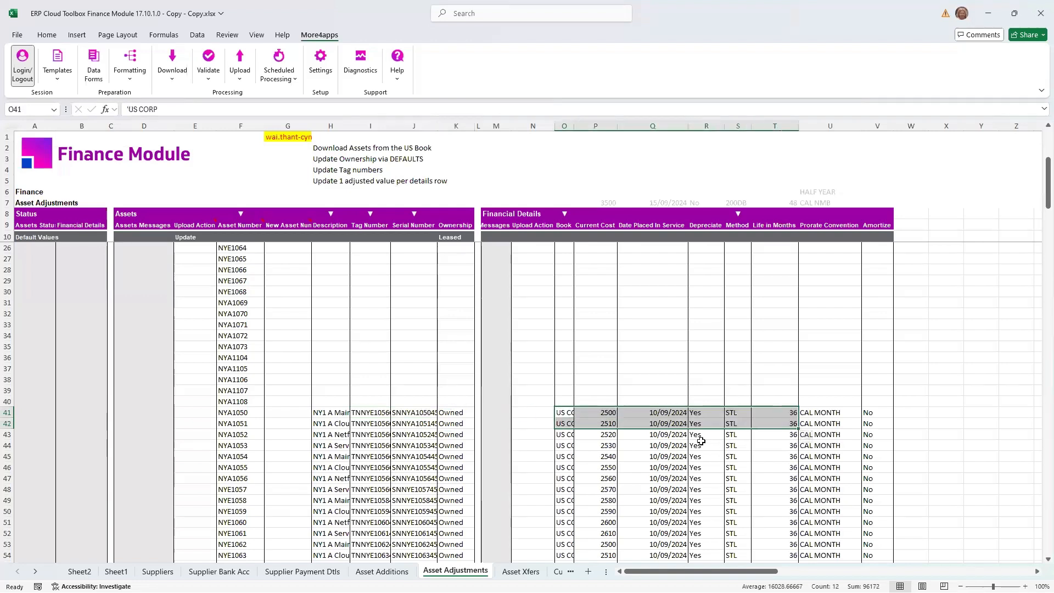
pyautogui.click(699, 436)
# - In row 41, set the Assets upload action to Update, the tag number to Tag X and the serial number to SN 100200
pyautogui.click(192, 409)
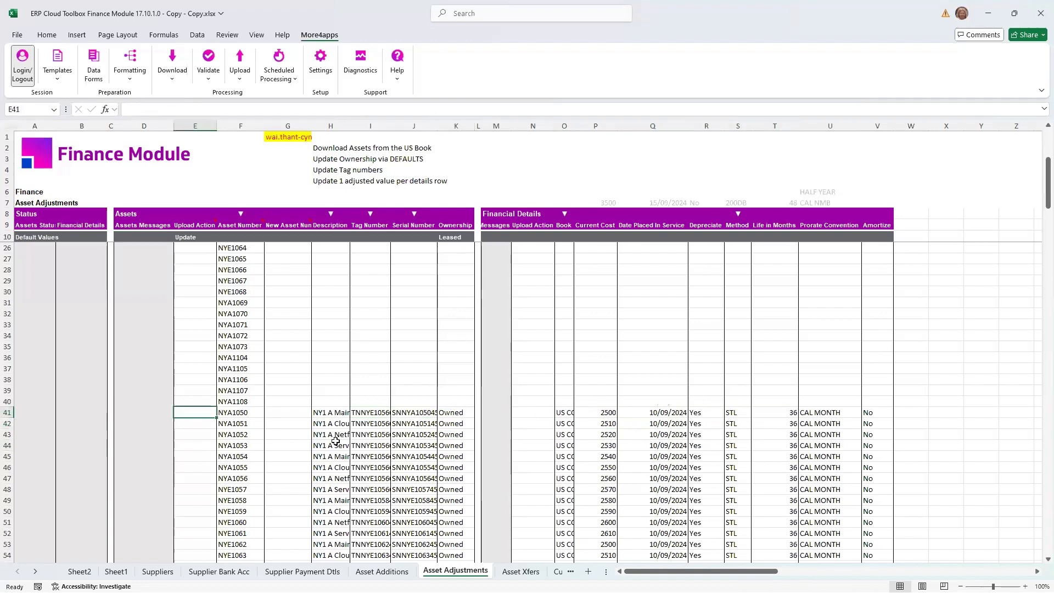
pyautogui.write('Update')
pyautogui.press('Tab')
pyautogui.press('Tab')
pyautogui.press('Tab')
pyautogui.press('Tab')
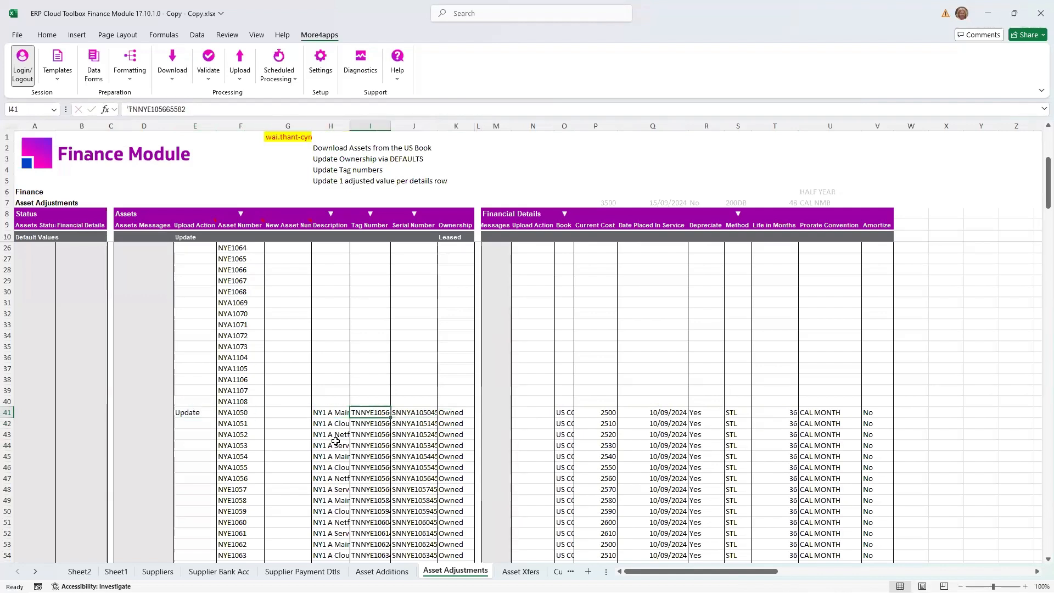
pyautogui.write('Tag X')
pyautogui.press('Tab')
pyautogui.write('S')
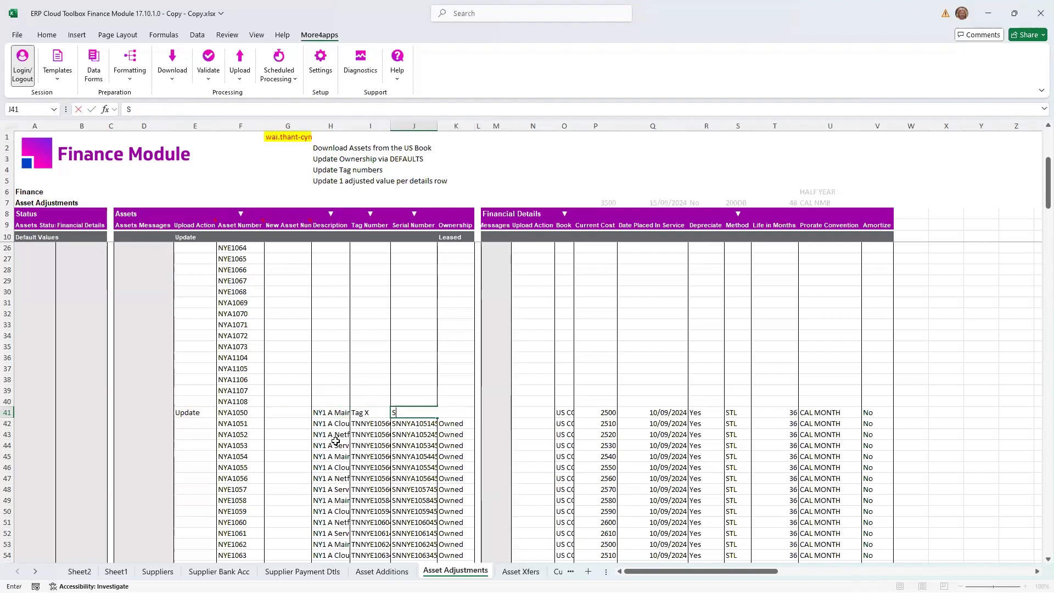
pyautogui.write('N 100200')
pyautogui.press('Tab')
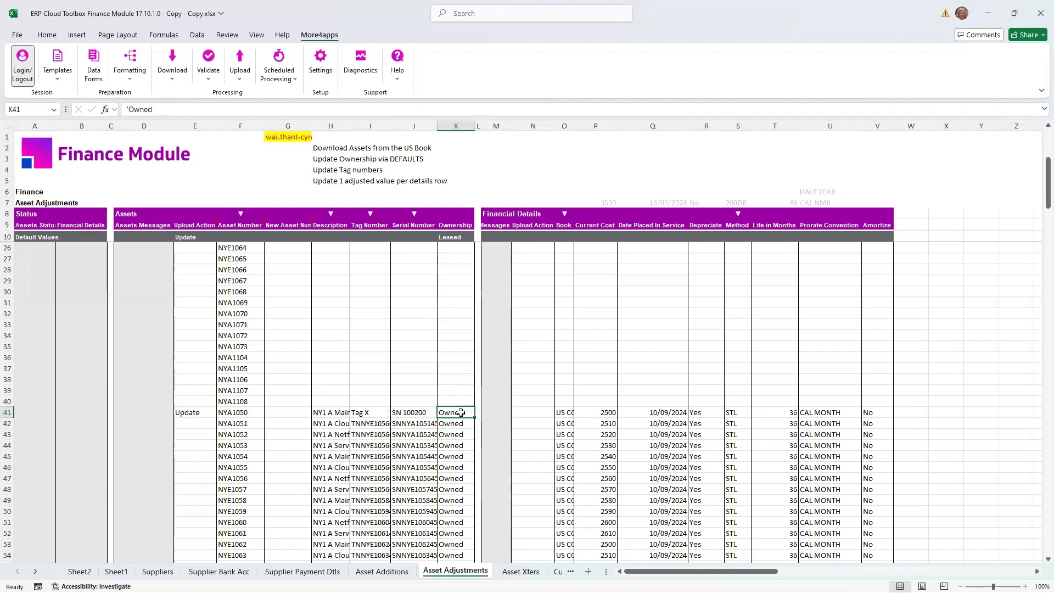
# - Clear the ownership values in K41:K47 so the sheet default can apply
pyautogui.keyDown('shift'); pyautogui.click(453, 478); pyautogui.keyUp('shift')
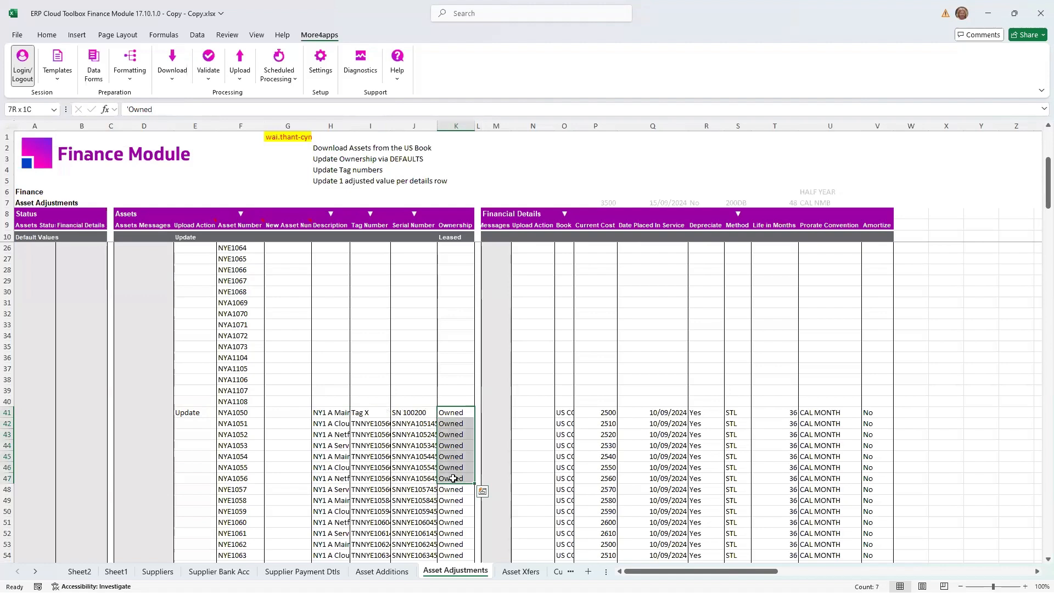
pyautogui.press('Delete')
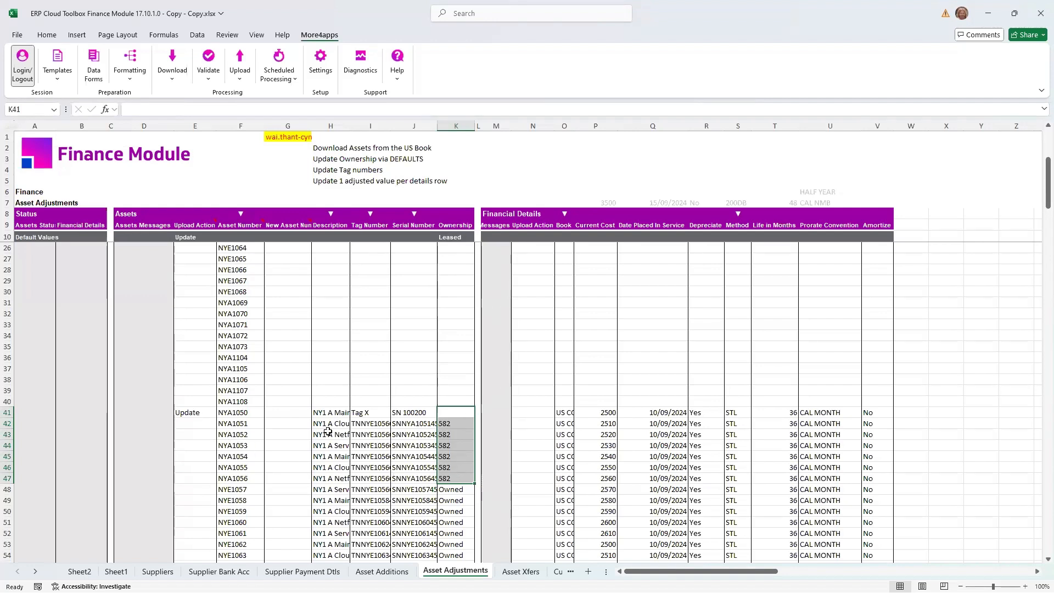
# - Set the Financial Details upload action to Update for rows 41 to 47
pyautogui.click(519, 411)
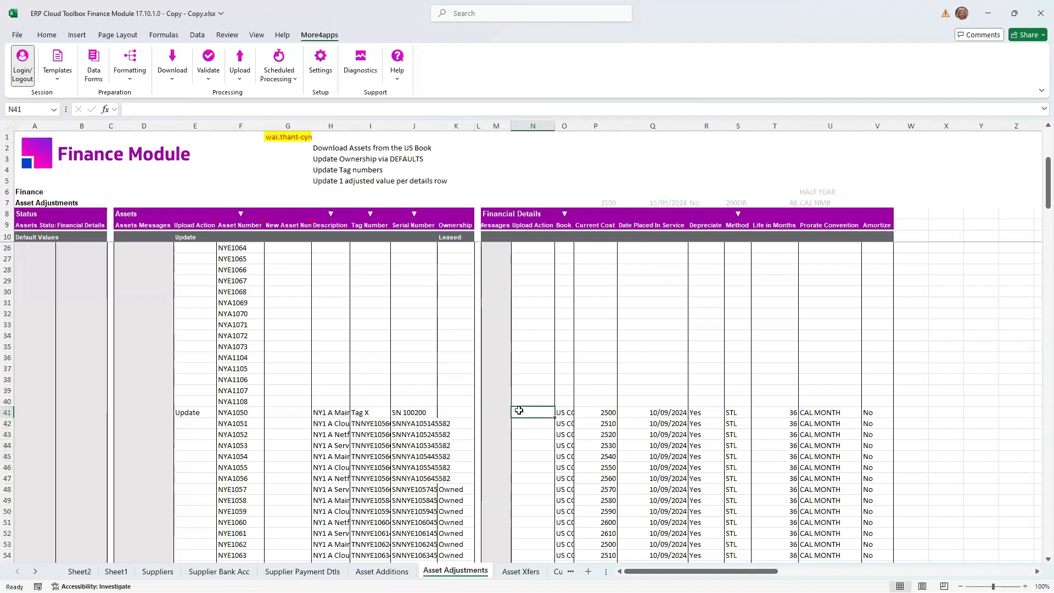
pyautogui.write('Update')
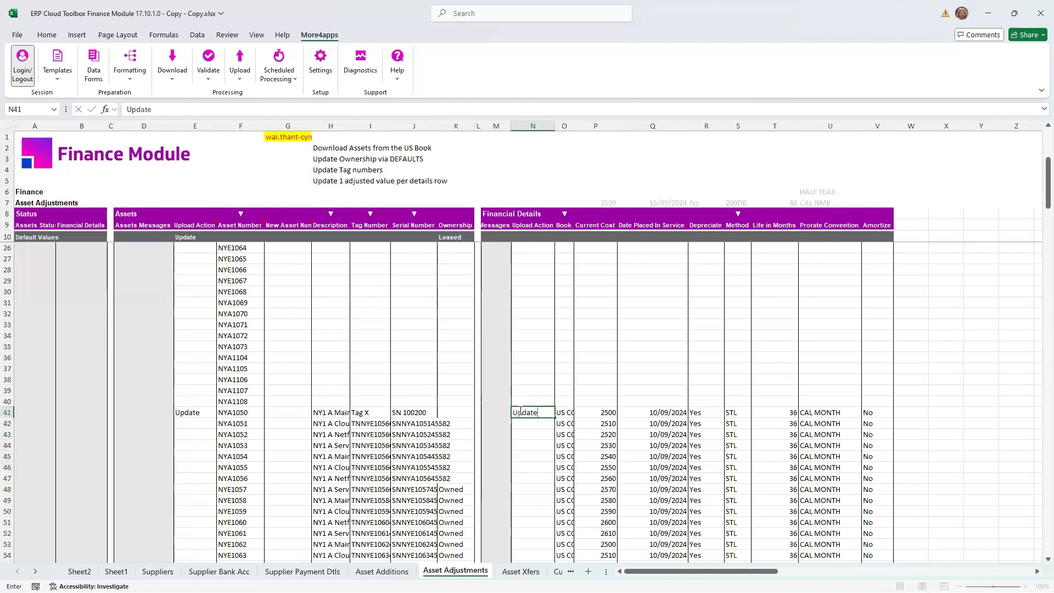
pyautogui.press('Return')
pyautogui.hotkey('shift', 'Down')
pyautogui.hotkey('shift', 'Down')
pyautogui.press('Up')
pyautogui.hotkey('shift', 'Down')
pyautogui.hotkey('shift', 'Down')
pyautogui.hotkey('shift', 'Down')
pyautogui.hotkey('shift', 'Down')
pyautogui.hotkey('shift', 'Down')
pyautogui.hotkey('shift', 'Down')
pyautogui.hotkey('ctrl', 'd')
# - Set the current cost to 300 in row 41 and to 4000 in row 42
pyautogui.press('Right')
pyautogui.press('Right')
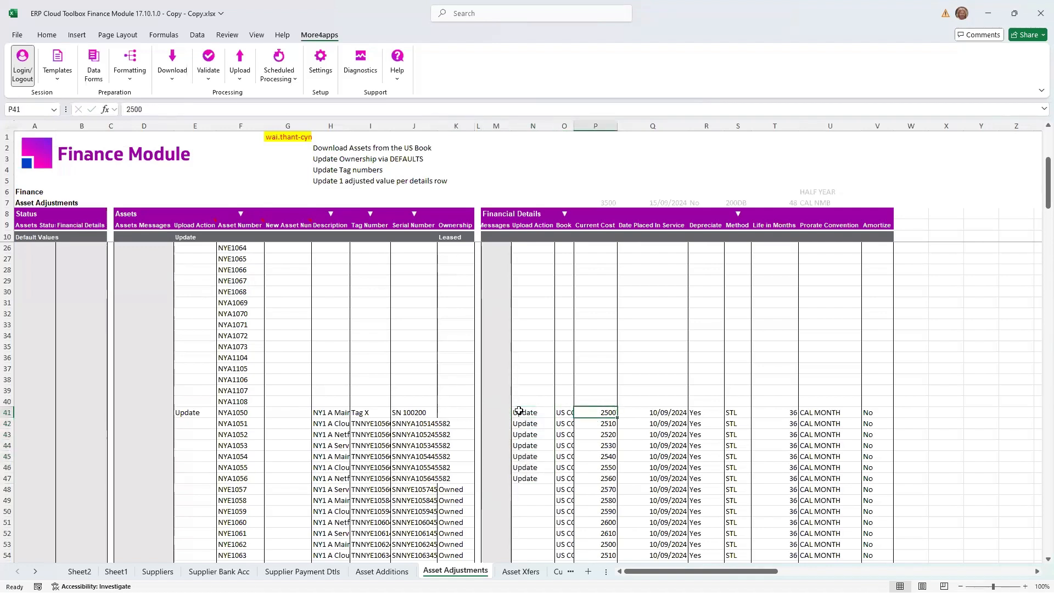
pyautogui.write('300')
pyautogui.press('Return')
pyautogui.write('4000')
pyautogui.press('Return')
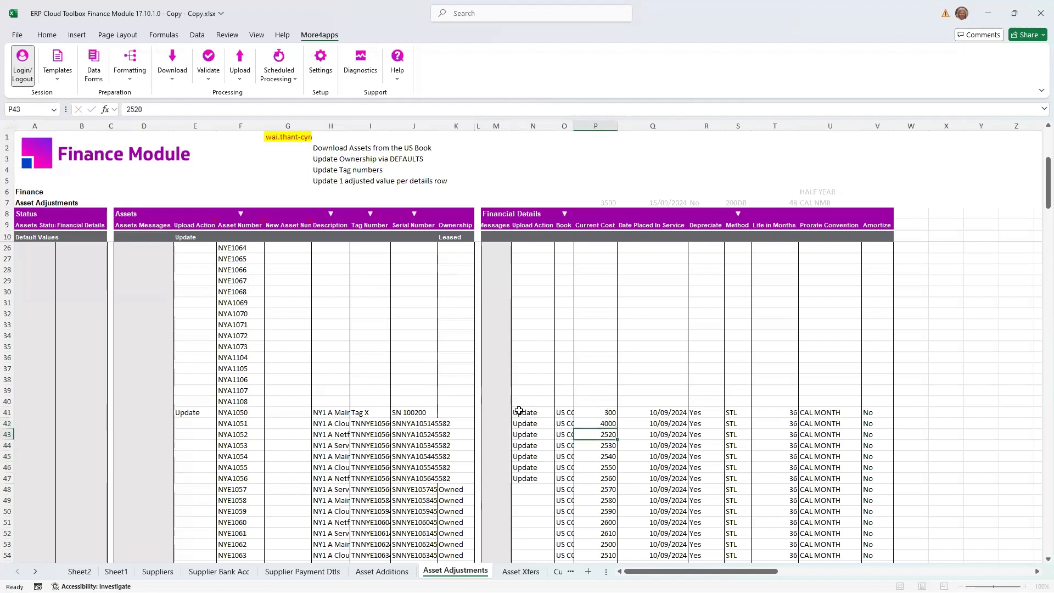
# - Set the date placed in service in row 43 to 15/09/2024
pyautogui.press('Right')
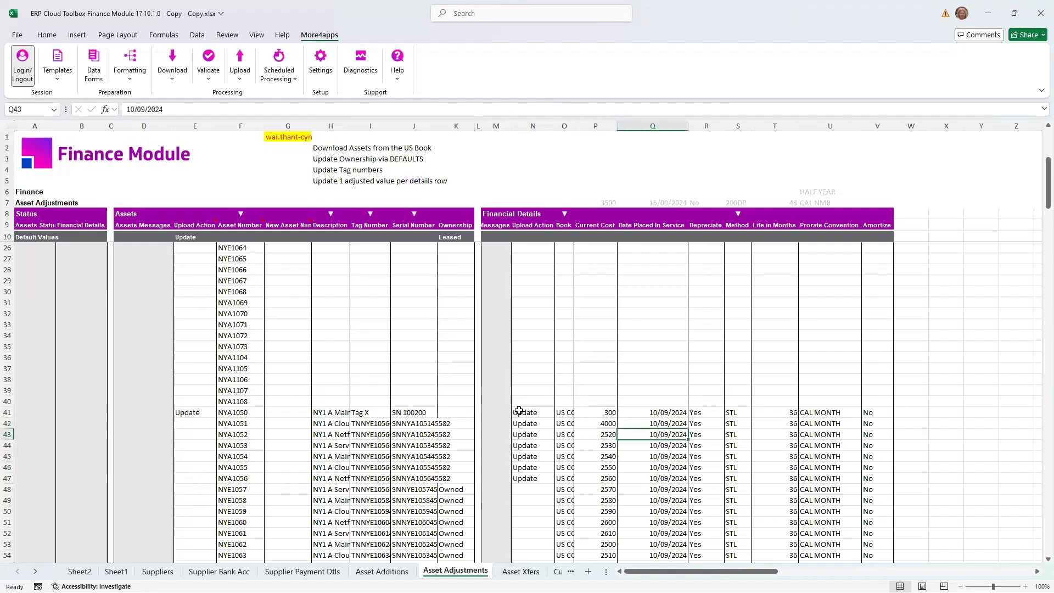
pyautogui.click(137, 107)
pyautogui.press('BackSpace')
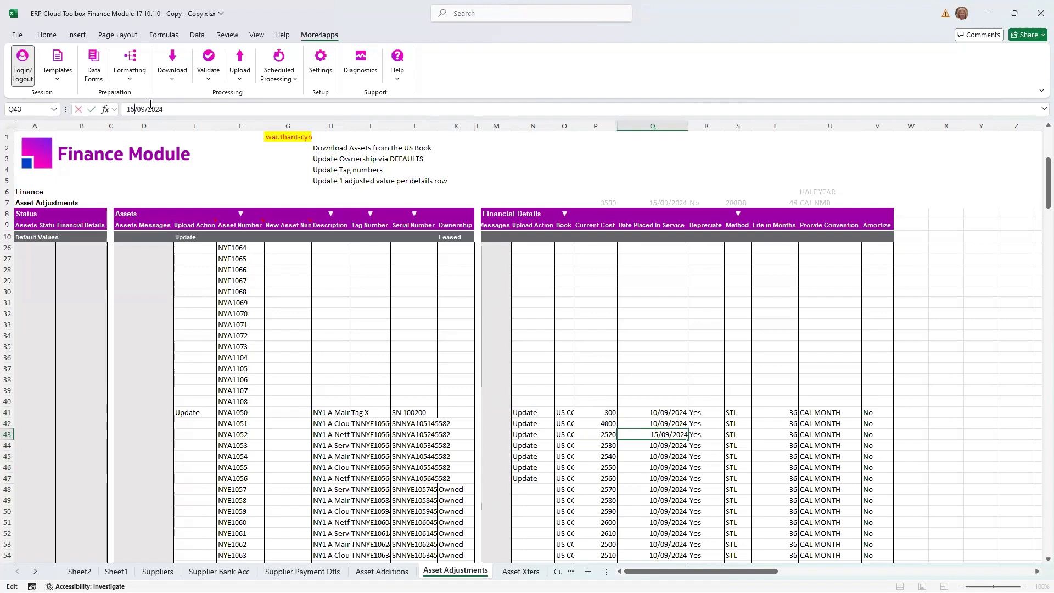
pyautogui.write('5')
pyautogui.press('Tab')
# - Set the Depreciate value in row 44 to No
pyautogui.press('Tab')
pyautogui.press('Down')
pyautogui.press('Left')
pyautogui.write('No')
pyautogui.press('Tab')
# - Set the depreciation method in row 45 to 200DB
pyautogui.press('Down')
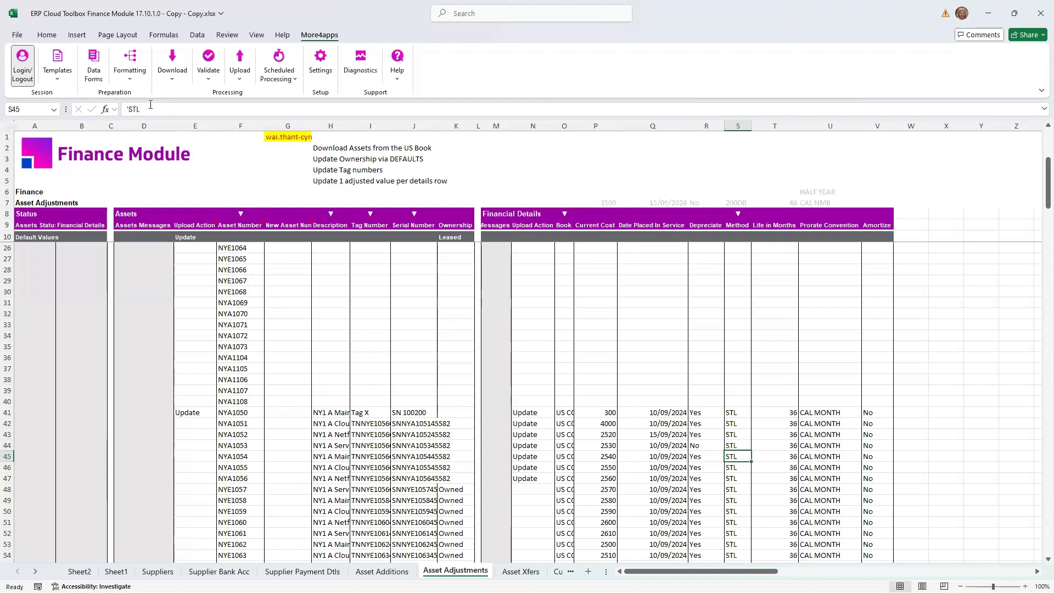
pyautogui.write('200DB')
pyautogui.press('Tab')
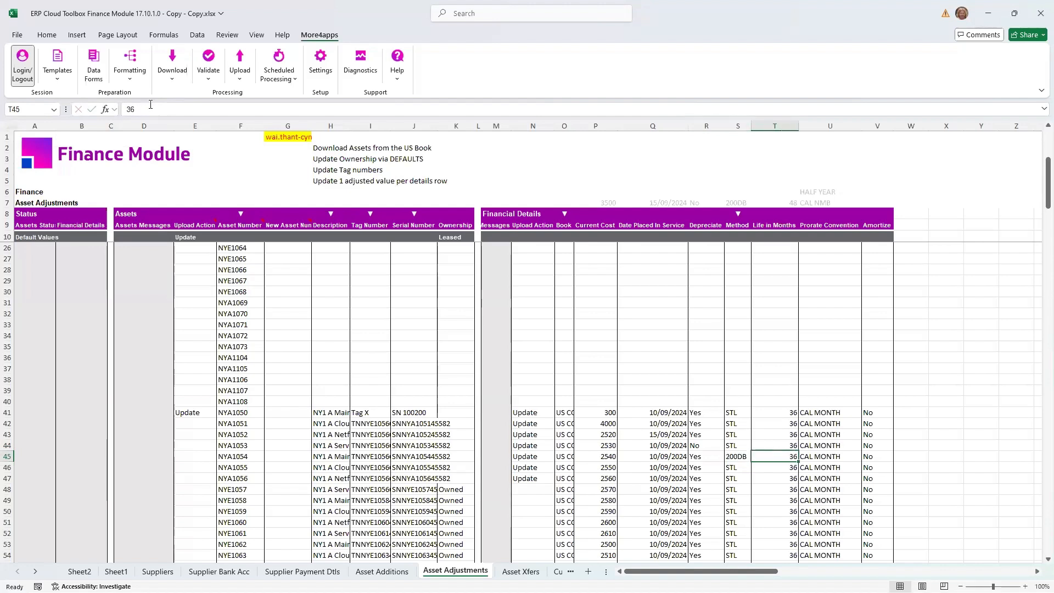
# - In row 46, set the life in months to 48 and the prorate convention to HALF YEAR, copied from U6
pyautogui.press('Down')
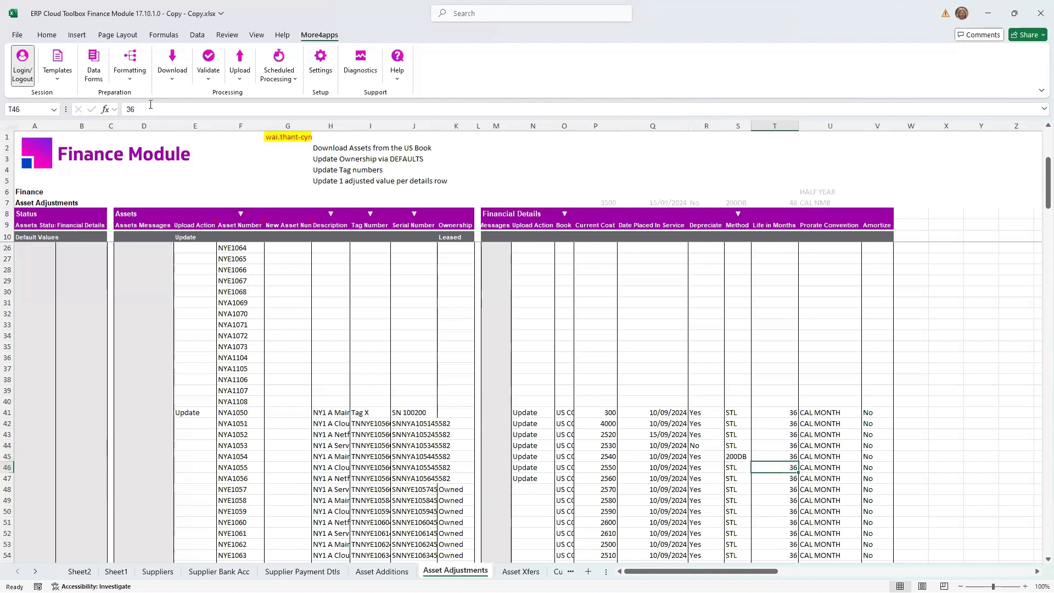
pyautogui.write('48')
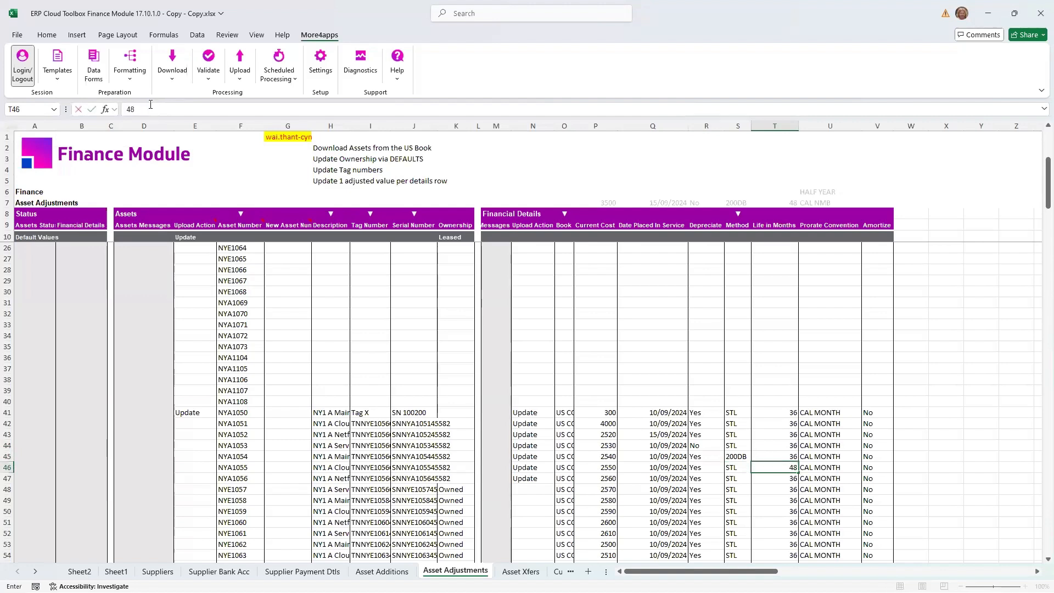
pyautogui.press('Tab')
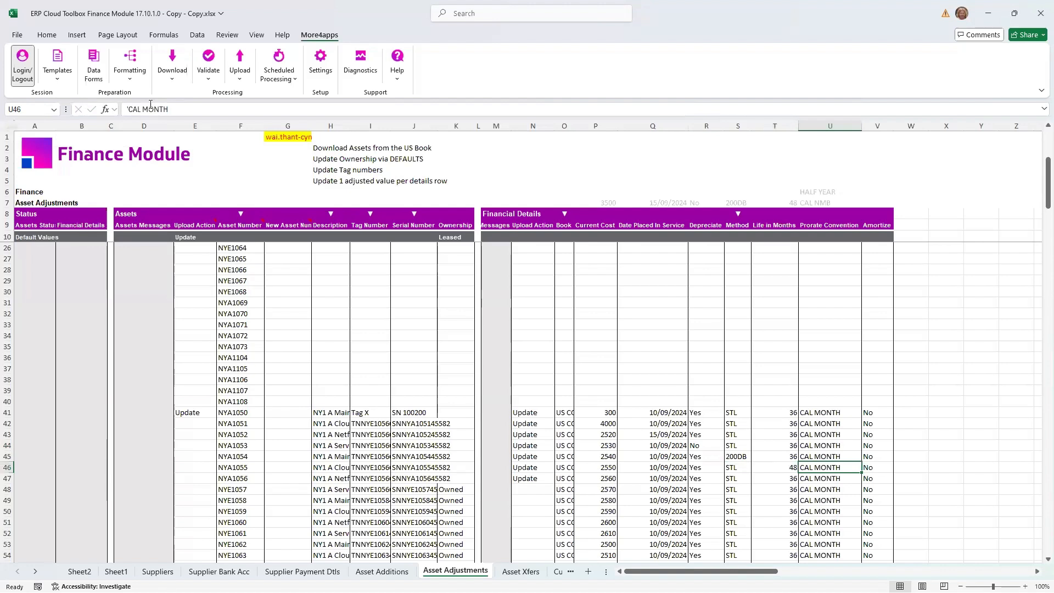
pyautogui.click(835, 190)
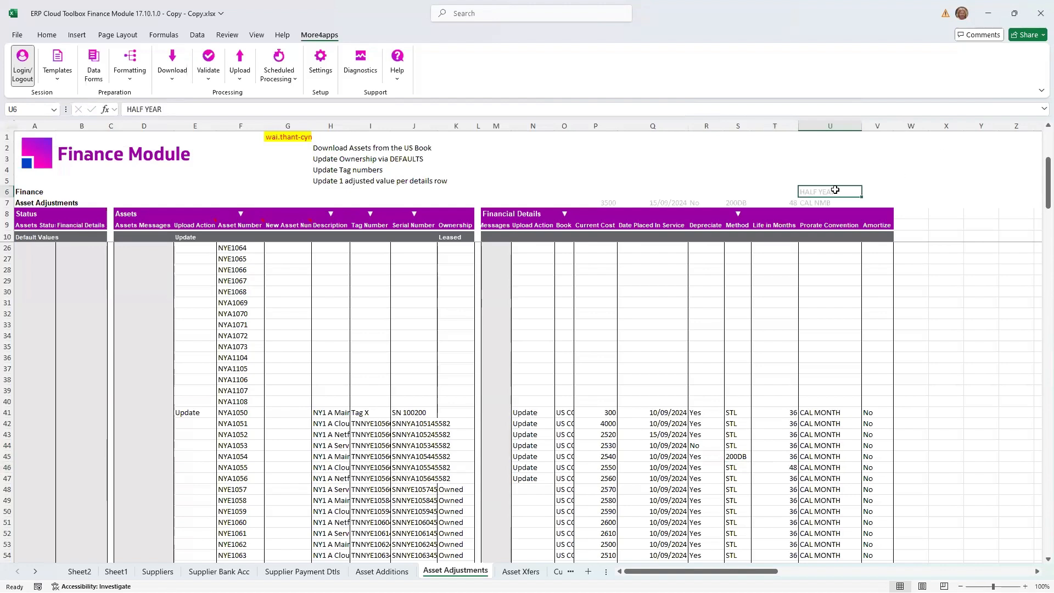
pyautogui.hotkey('ctrl', 'c')
pyautogui.rightClick(817, 465)
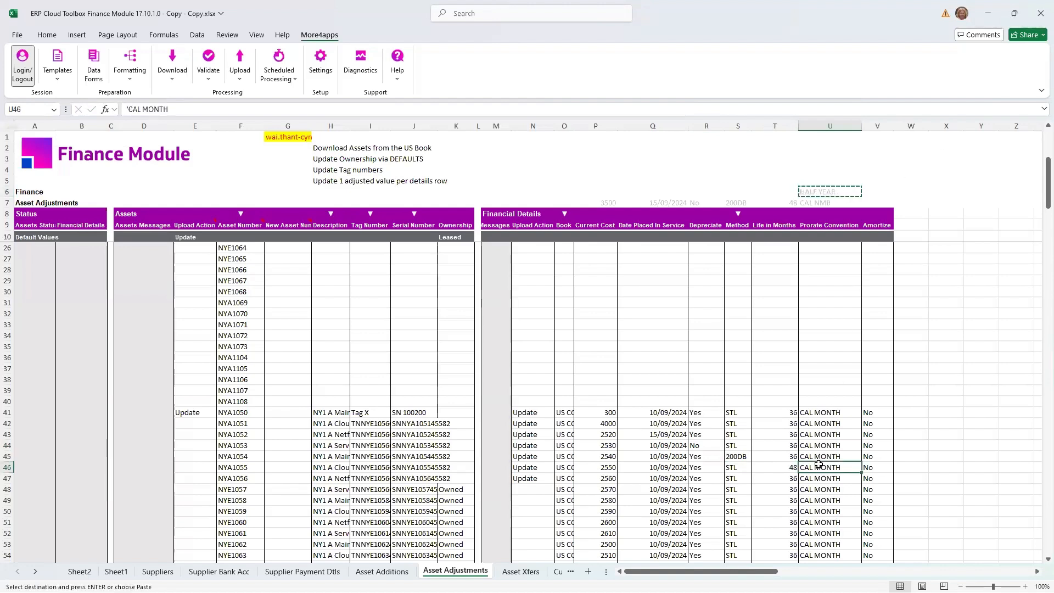
pyautogui.click(862, 294)
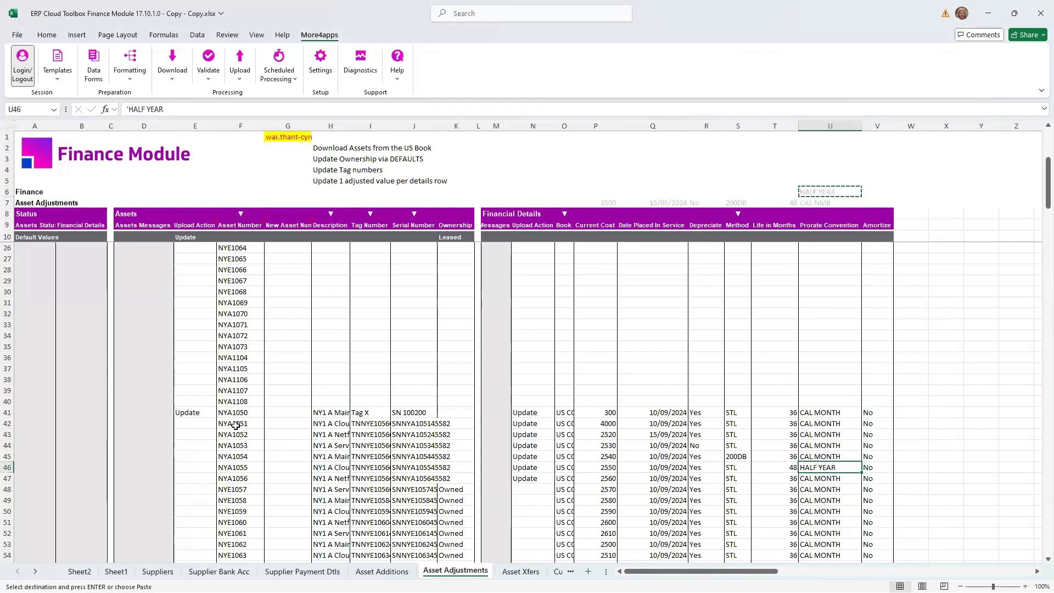
# - Upload only the selected asset adjustment records in rows 41 to 47
pyautogui.moveTo(195, 412); pyautogui.dragTo(612, 480)
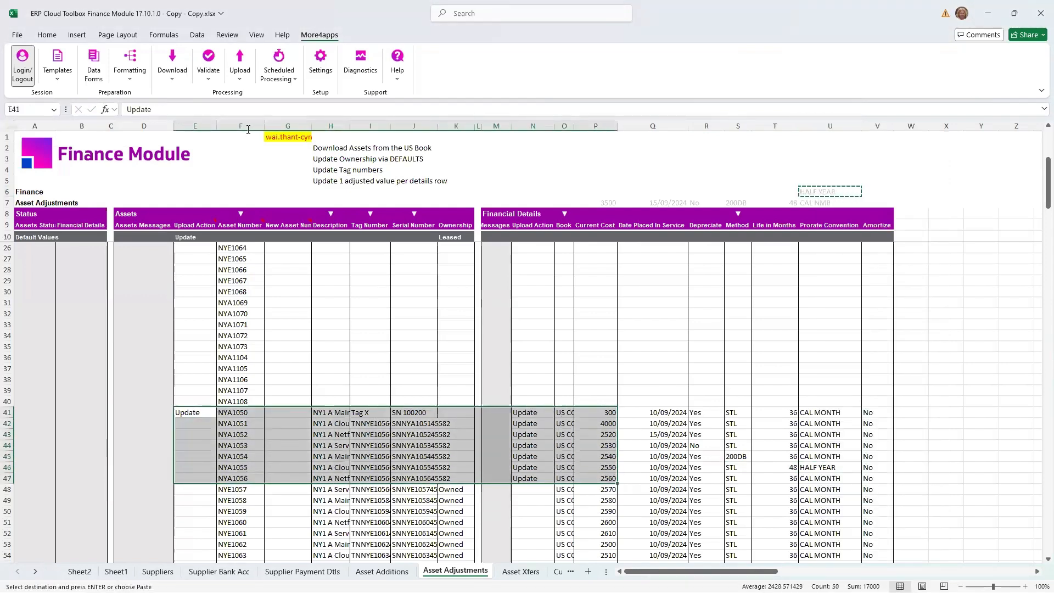
pyautogui.click(240, 77)
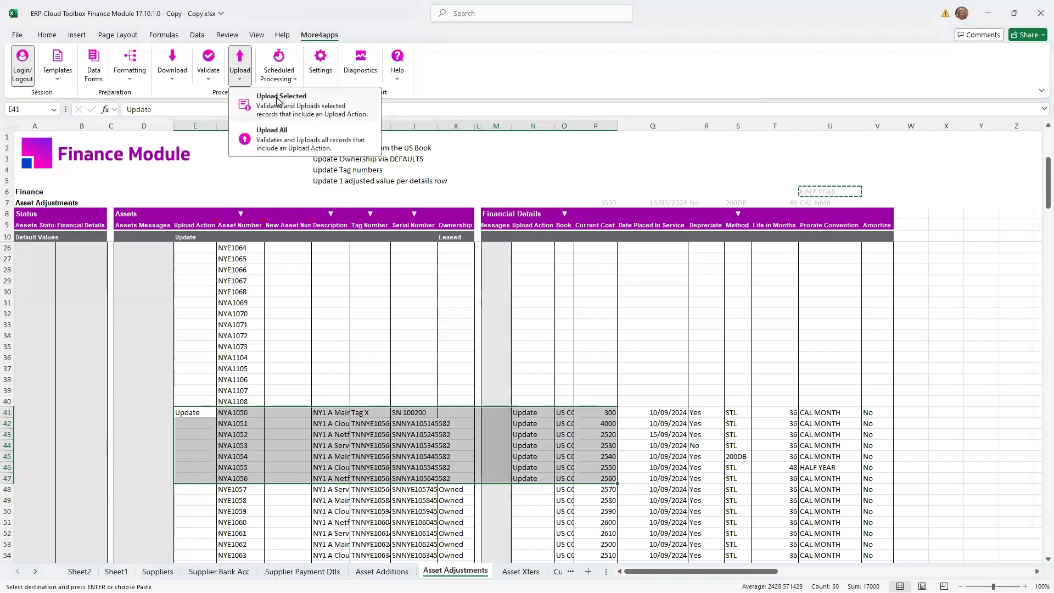
pyautogui.click(278, 99)
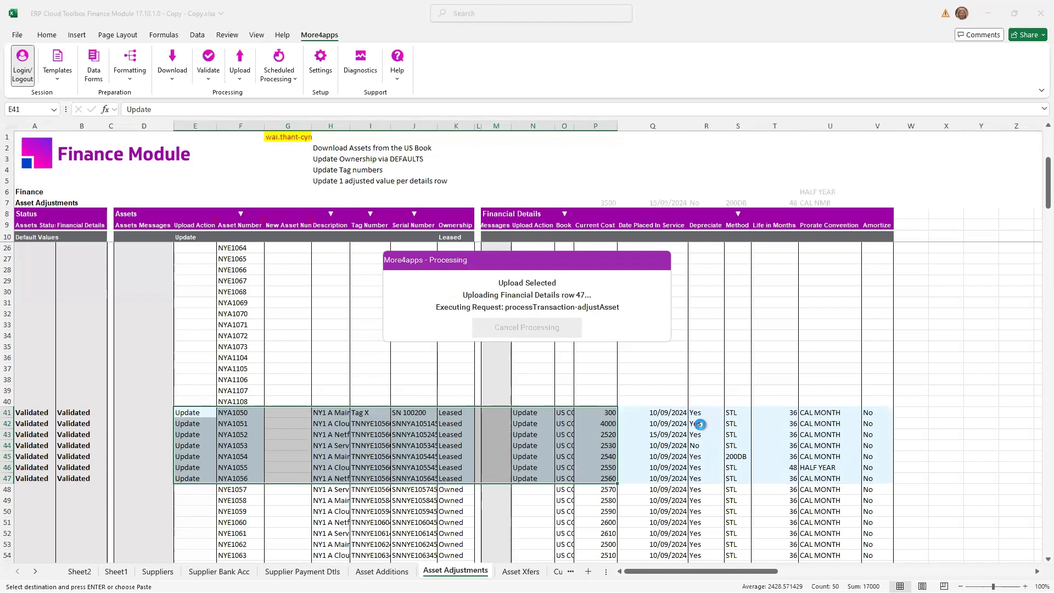
pyautogui.click(526, 321)
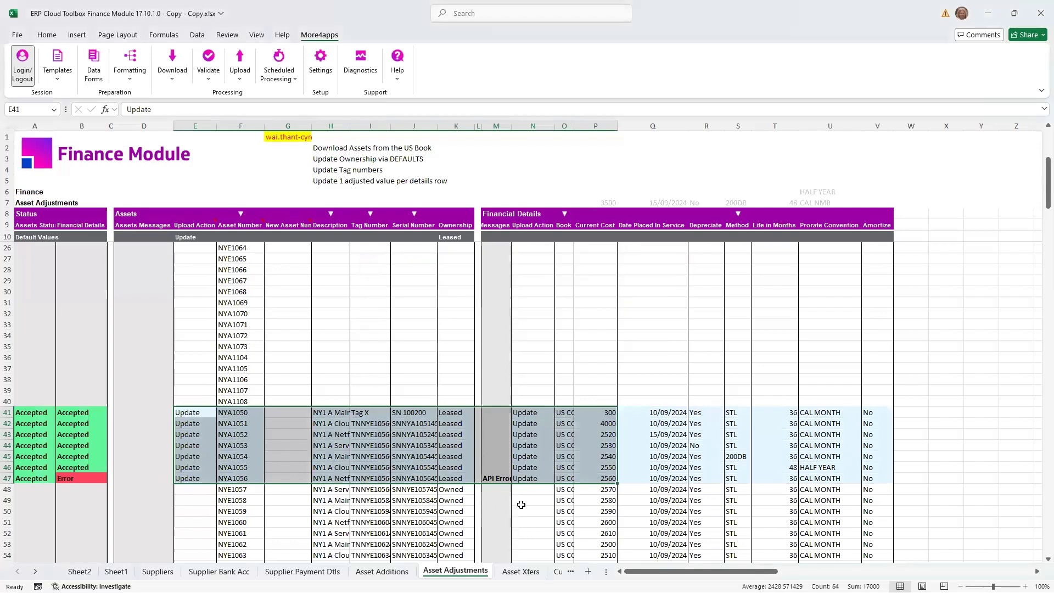
# - Read the Financial Details message in M47 and check the row's financial values against it
pyautogui.click(495, 478)
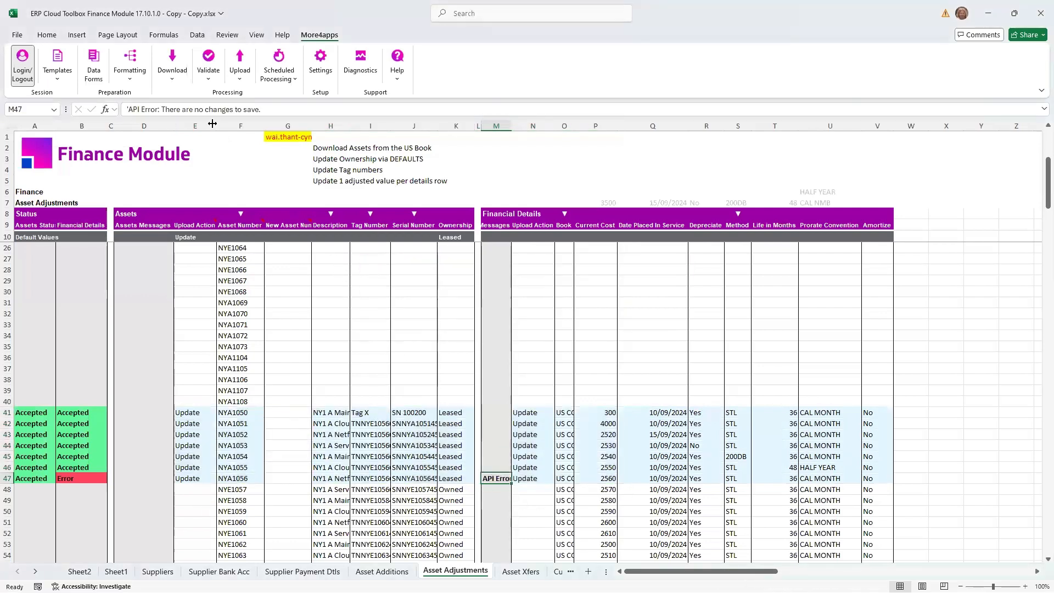
pyautogui.click(733, 478)
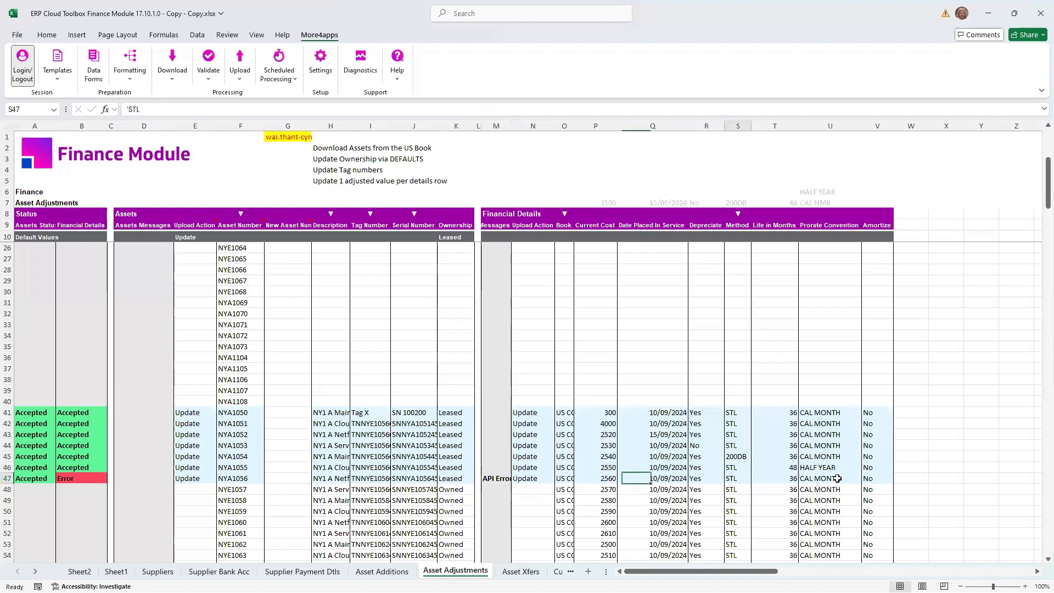
pyautogui.moveTo(526, 478); pyautogui.dragTo(867, 478)
# - Copy the asset numbers in F41:F46 into the empty rows below the data, starting at F72
pyautogui.moveTo(234, 412); pyautogui.dragTo(237, 464)
pyautogui.hotkey('ctrl', 'c')
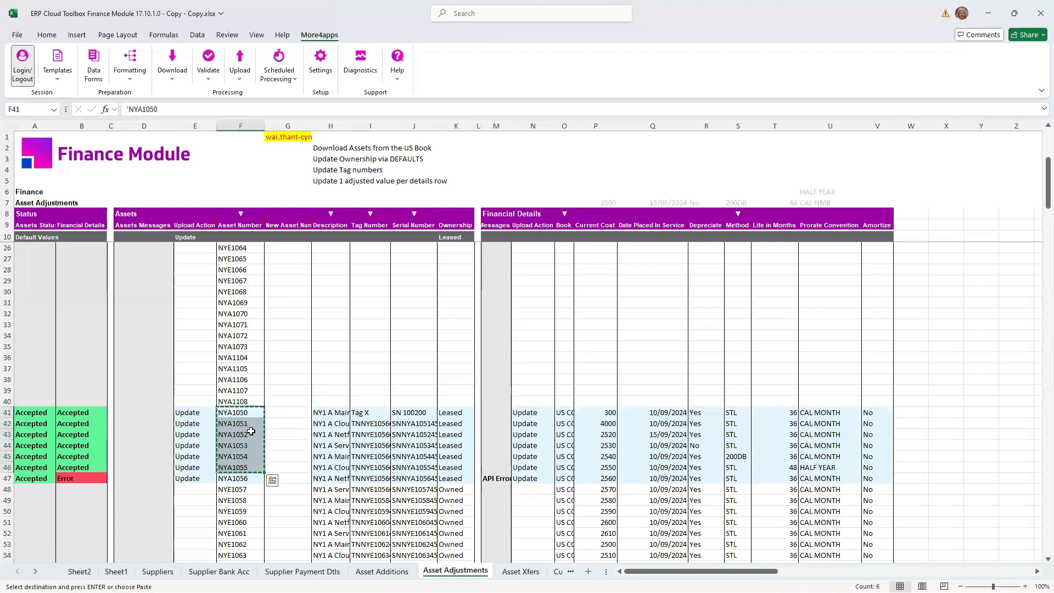
pyautogui.scroll(-11, 237, 461)
pyautogui.click(240, 391)
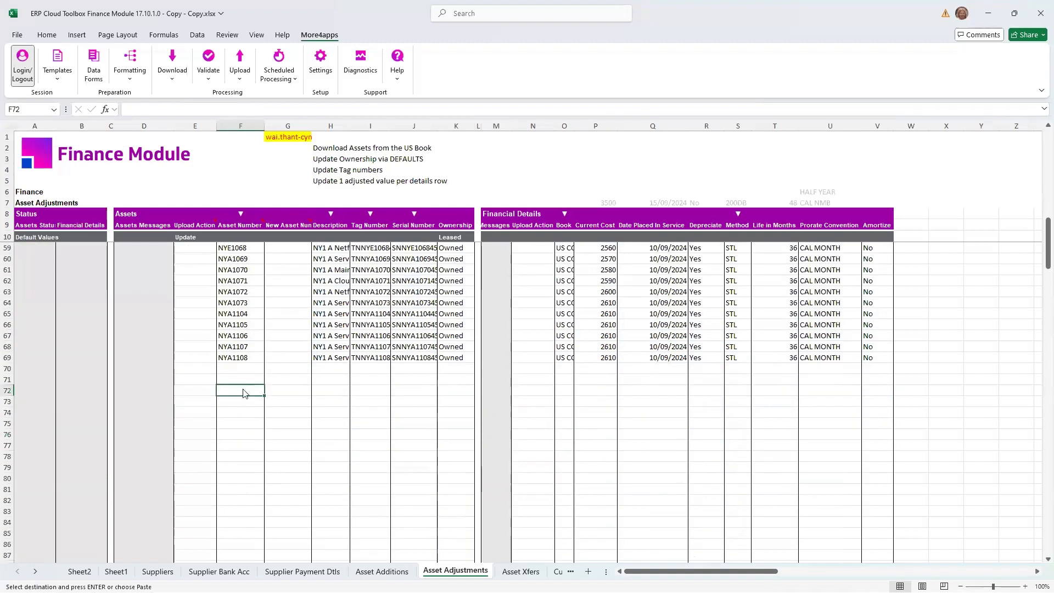
pyautogui.rightClick(240, 391)
pyautogui.click(285, 314)
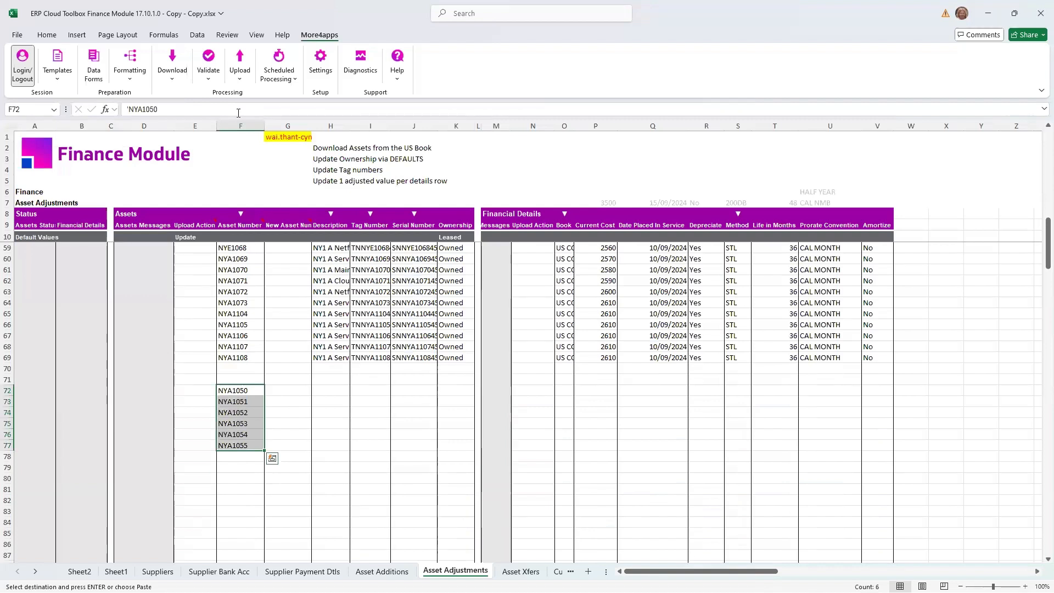
# - Download the assets for the asset numbers in F72:F77 via the sheet, clearing the download criteria
pyautogui.click(175, 77)
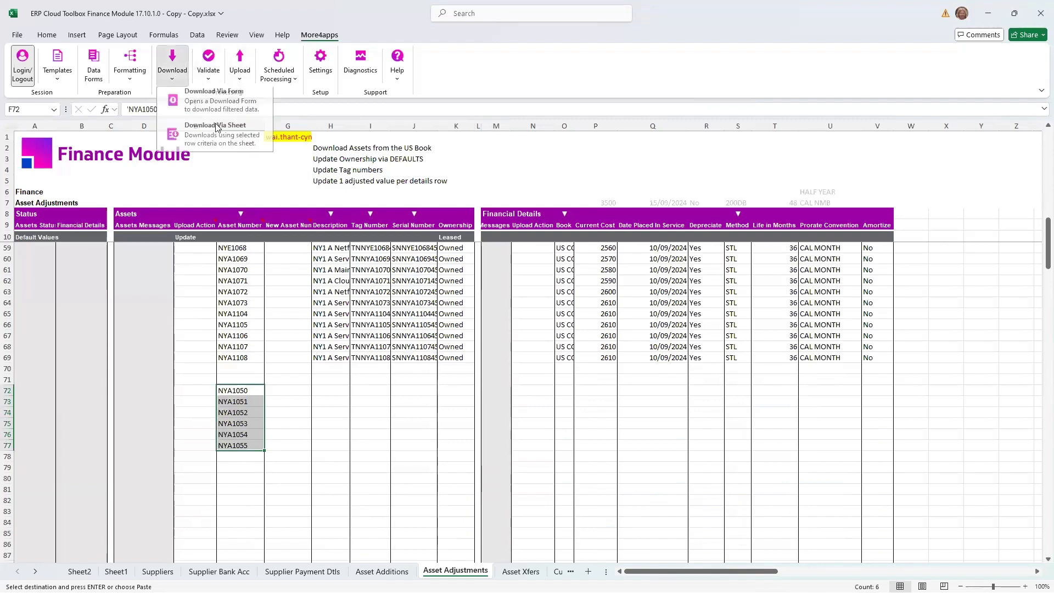
pyautogui.click(221, 147)
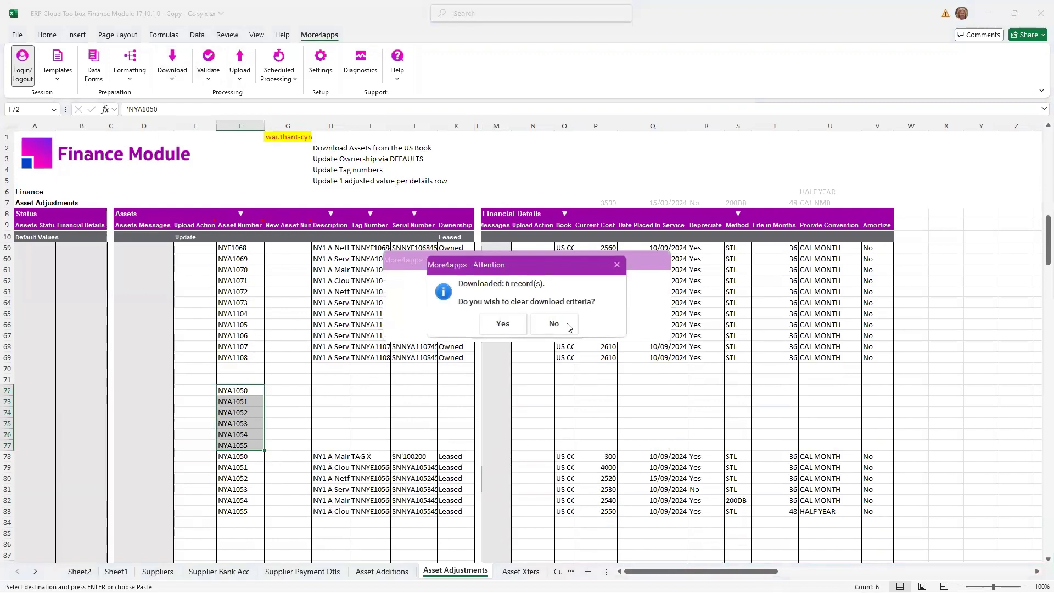
pyautogui.click(510, 324)
pyautogui.click(338, 403)
pyautogui.click(335, 392)
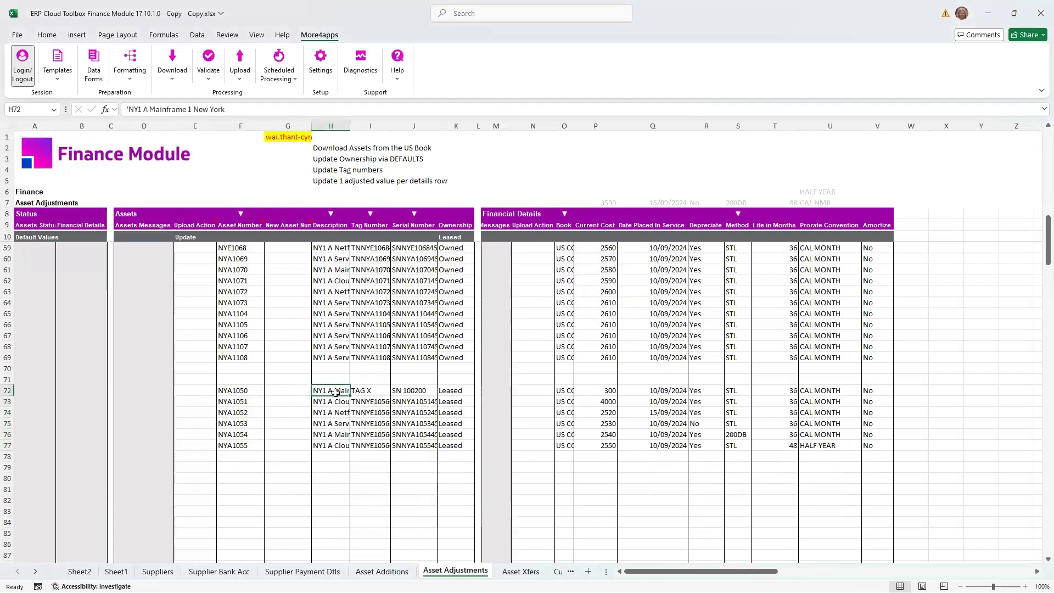
# - On the Asset Xfers sheet, download the assets for the asset numbers in F12:F39 via the sheet
pyautogui.click(519, 572)
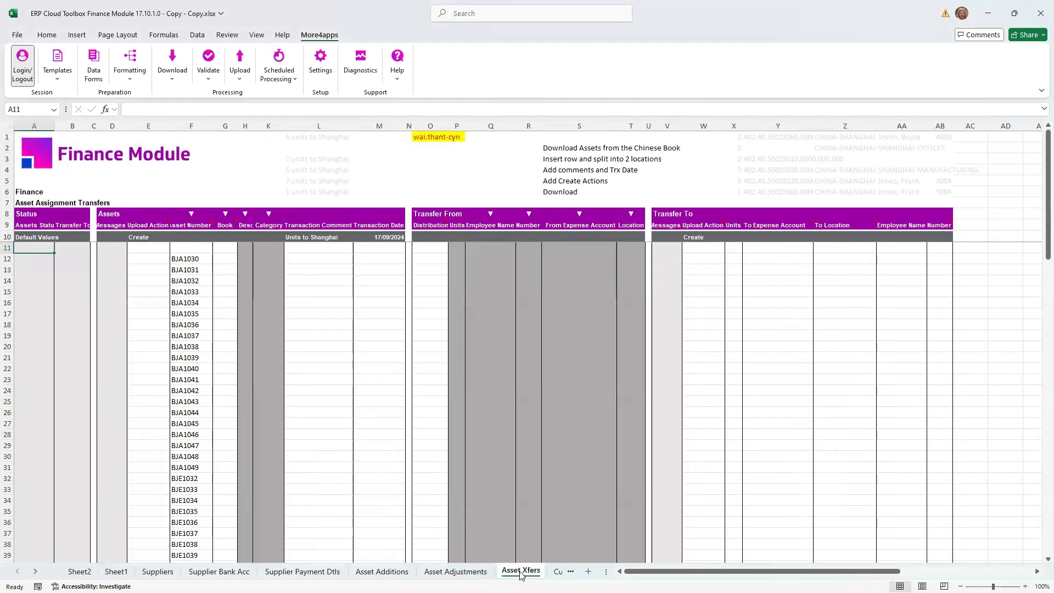
pyautogui.click(181, 261)
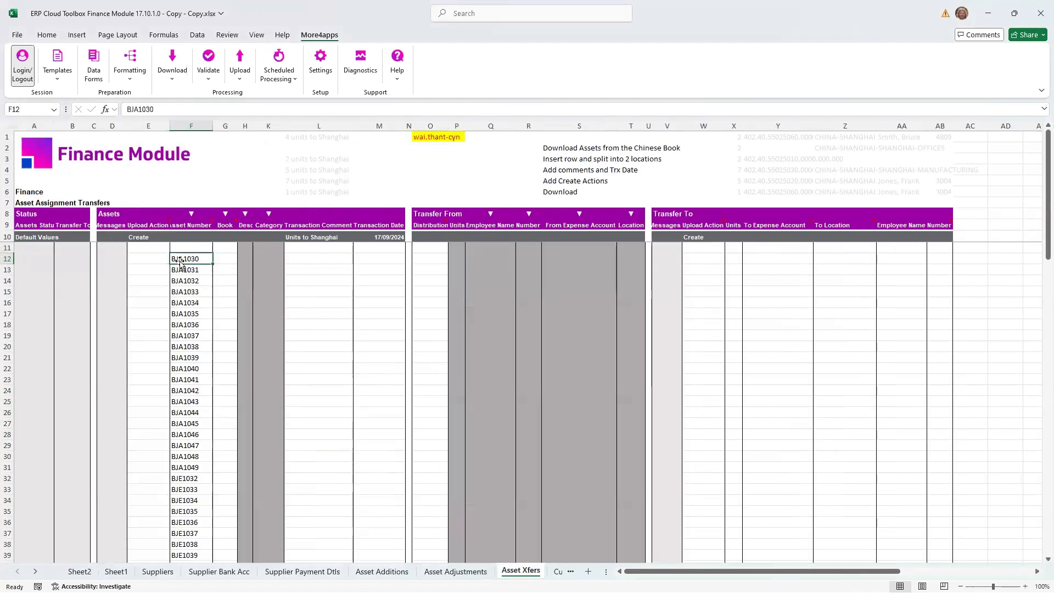
pyautogui.scroll(-1, 170, 414)
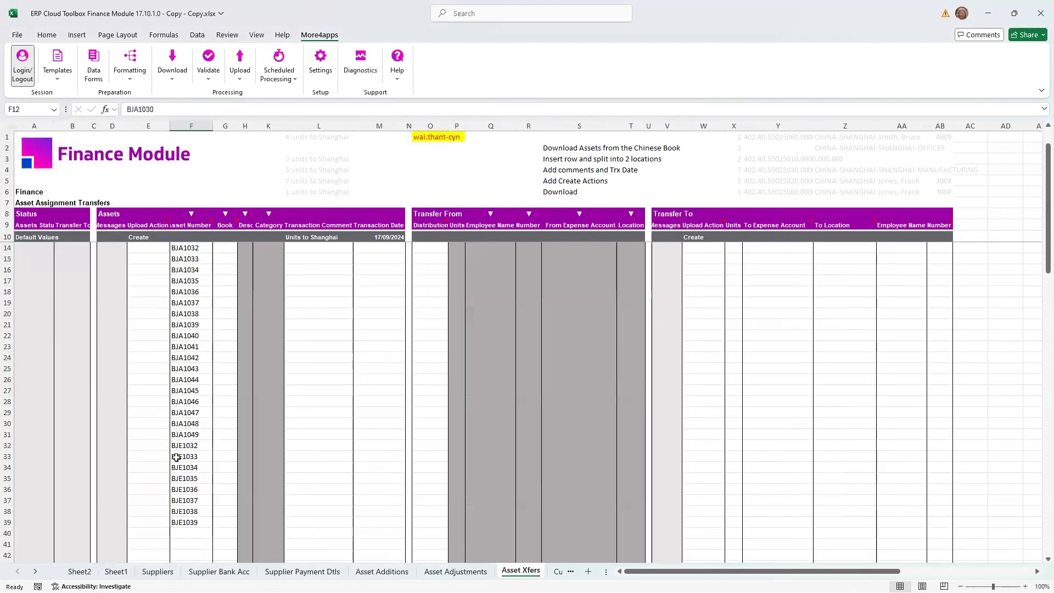
pyautogui.keyDown('shift'); pyautogui.click(178, 522); pyautogui.keyUp('shift')
pyautogui.scroll(1, 264, 403)
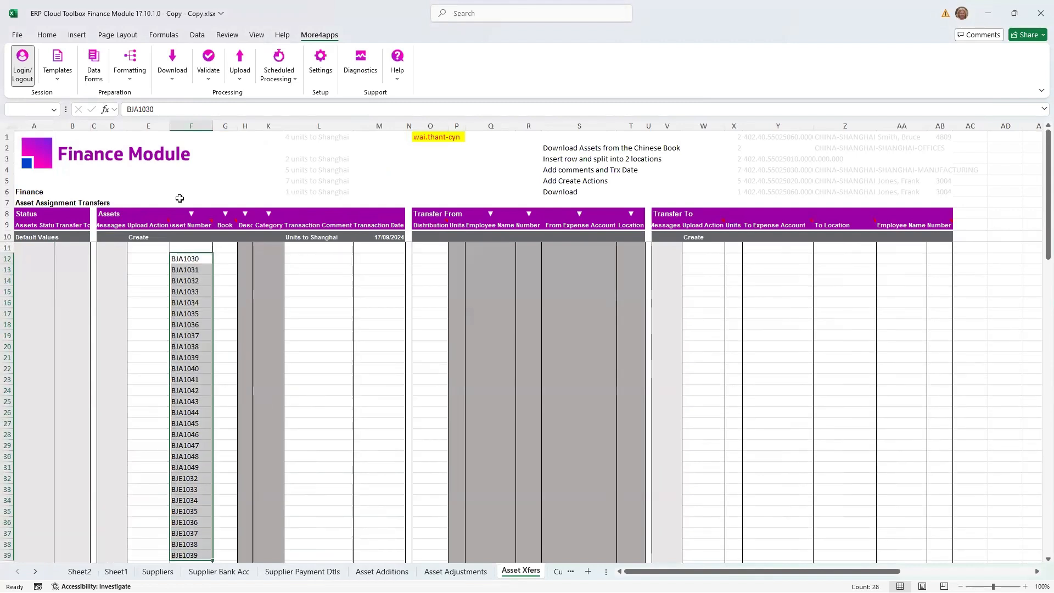
pyautogui.click(173, 83)
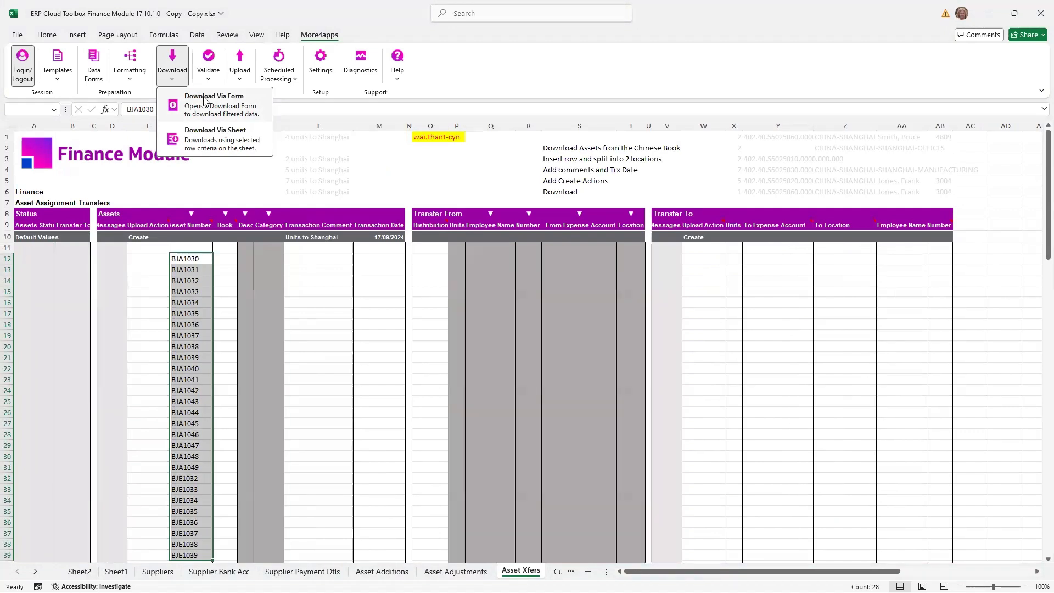
pyautogui.click(218, 142)
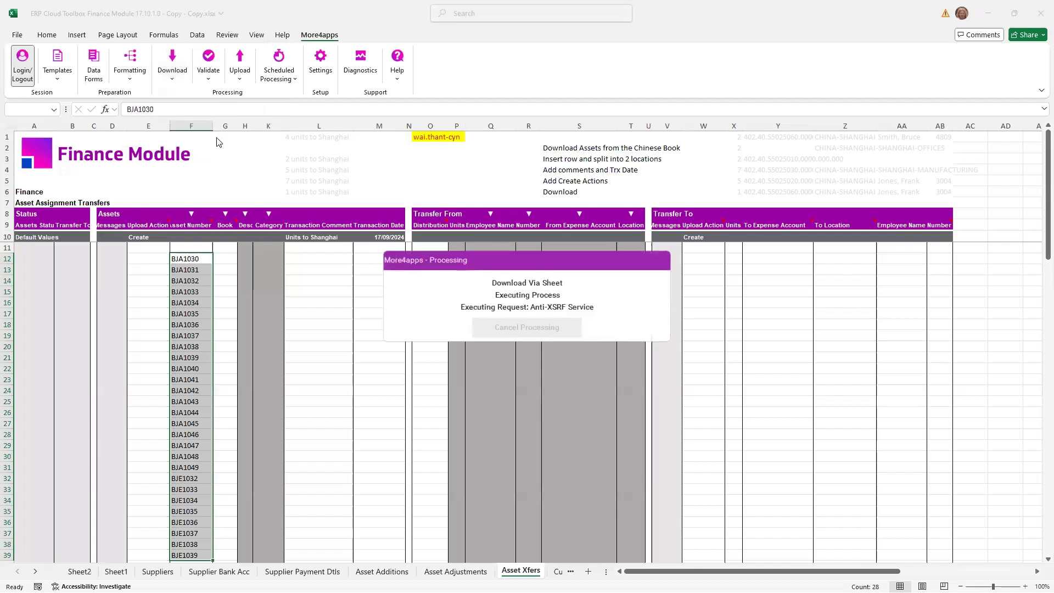
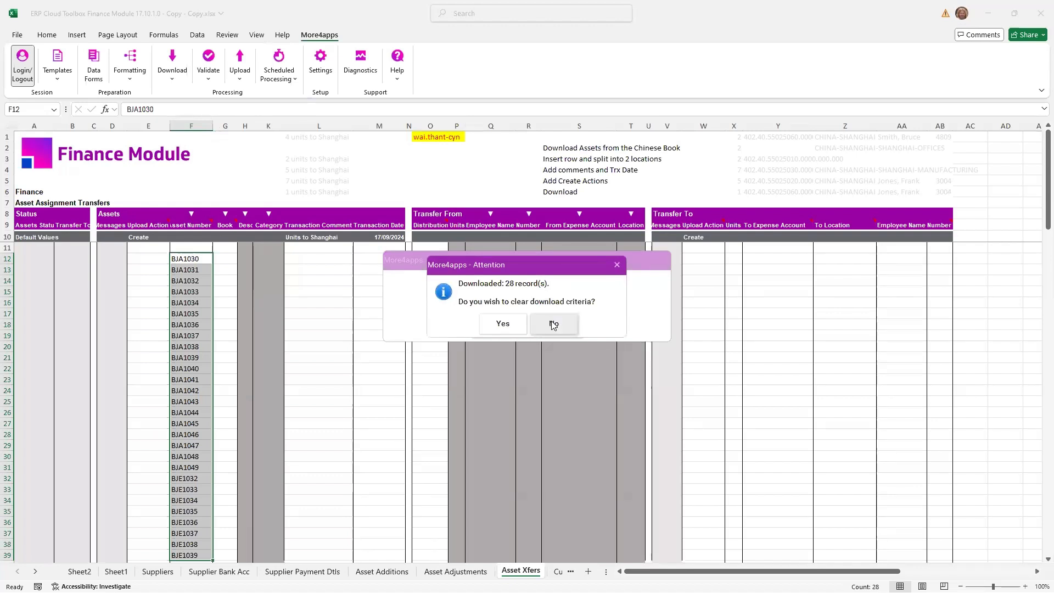
# - Clear the download criteria so that only the downloaded asset records remain on the sheet
pyautogui.click(519, 324)
pyautogui.moveTo(503, 259); pyautogui.dragTo(630, 302)
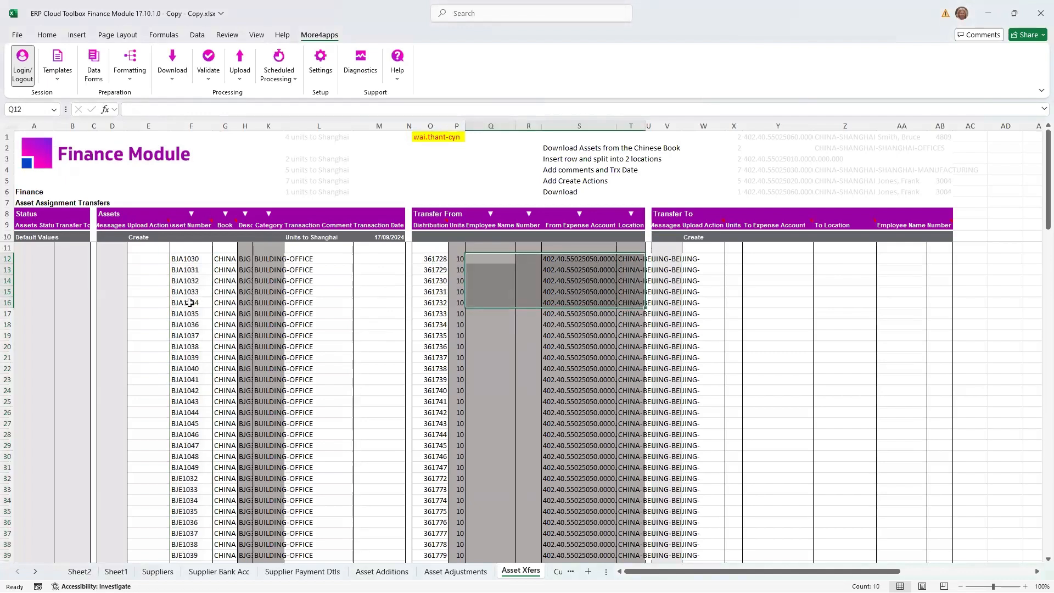
# - Set the upload action of asset BJA1030 in row 12 to Create and its transaction comment to "Transfer 4 units"
pyautogui.click(148, 259)
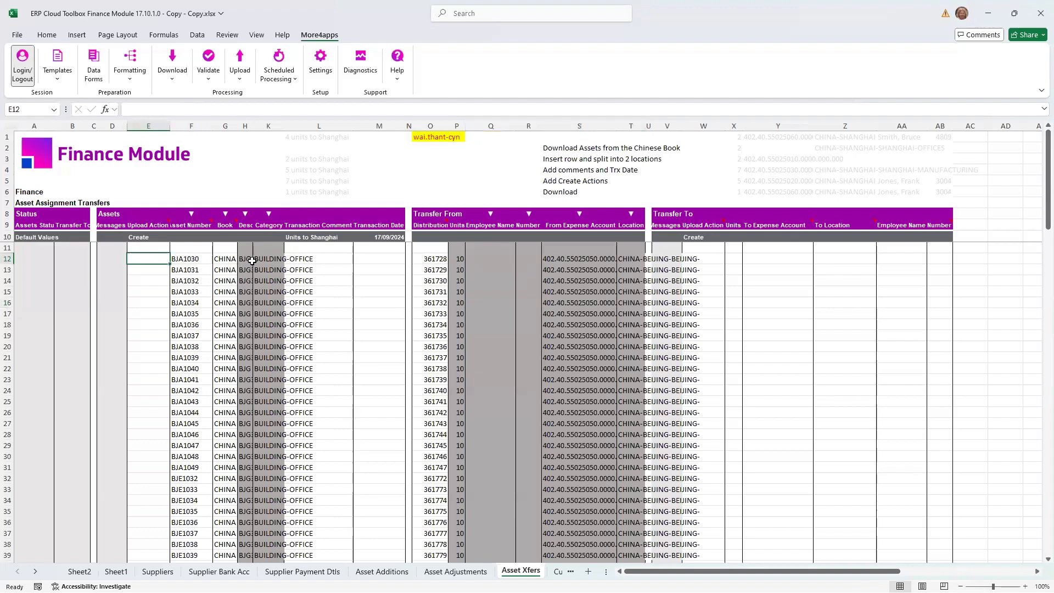
pyautogui.write('CReate')
pyautogui.press('Tab')
pyautogui.press('Tab')
pyautogui.press('Tab')
pyautogui.press('Tab')
pyautogui.press('Tab')
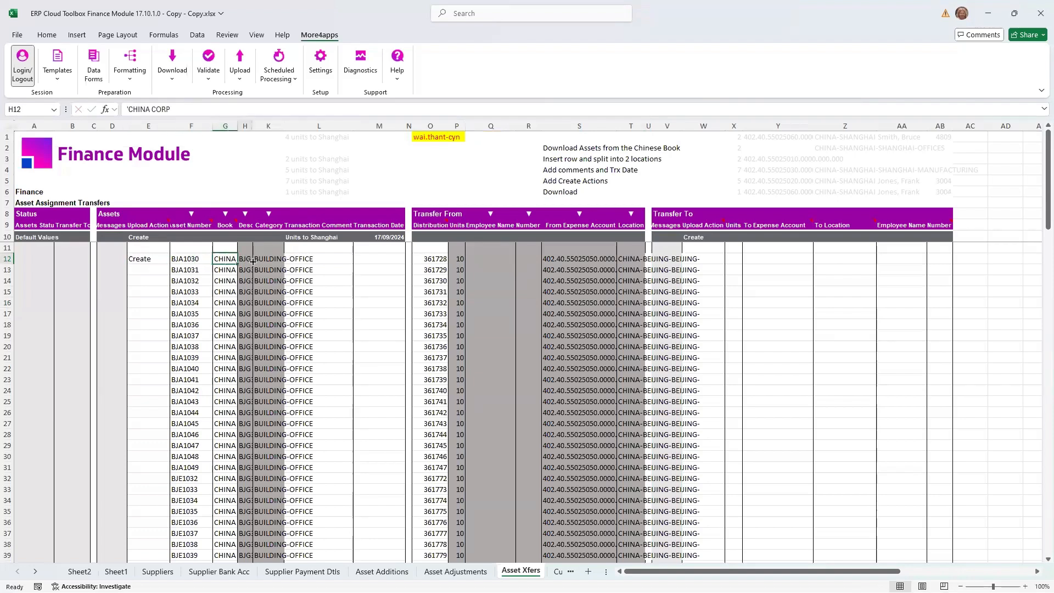
pyautogui.write('TRa')
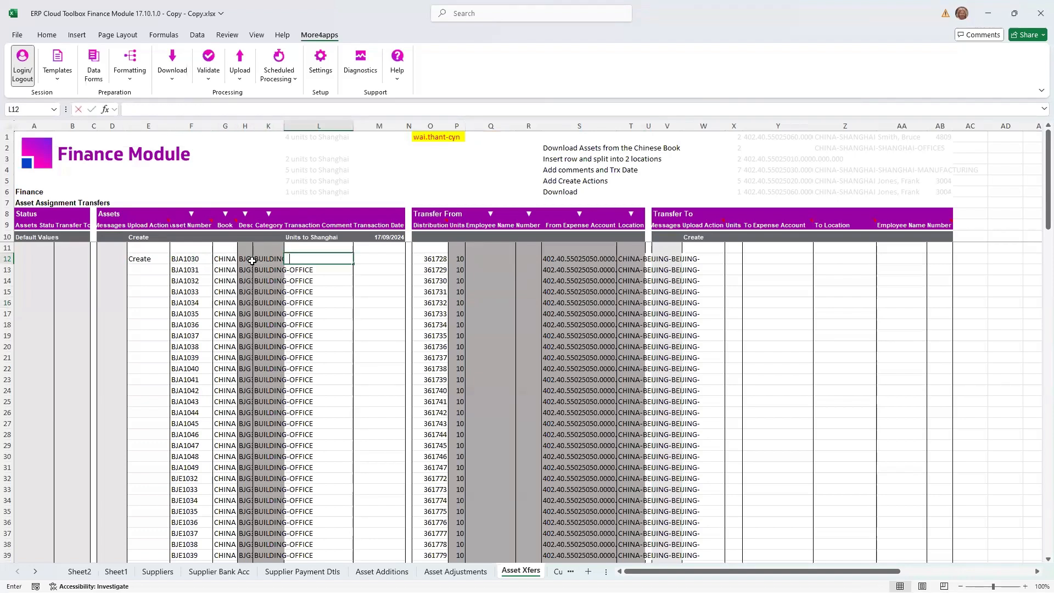
pyautogui.write('nssfer 4 units')
pyautogui.press('Tab')
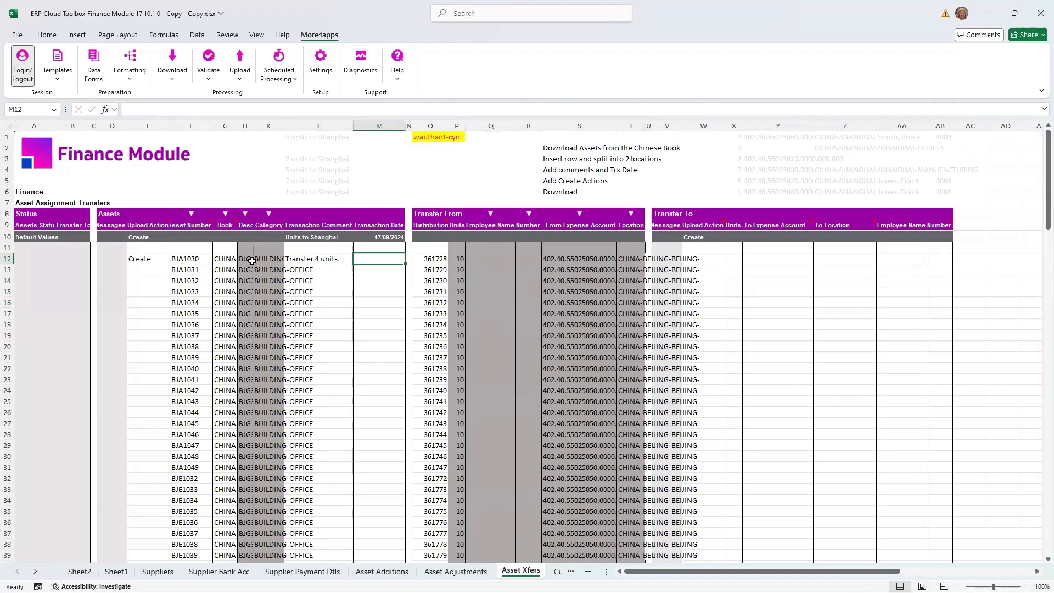
# - Enter the transaction date 17/09/2024 and 2 transfer-to units for asset BJA1030 in row 12
pyautogui.write('17')
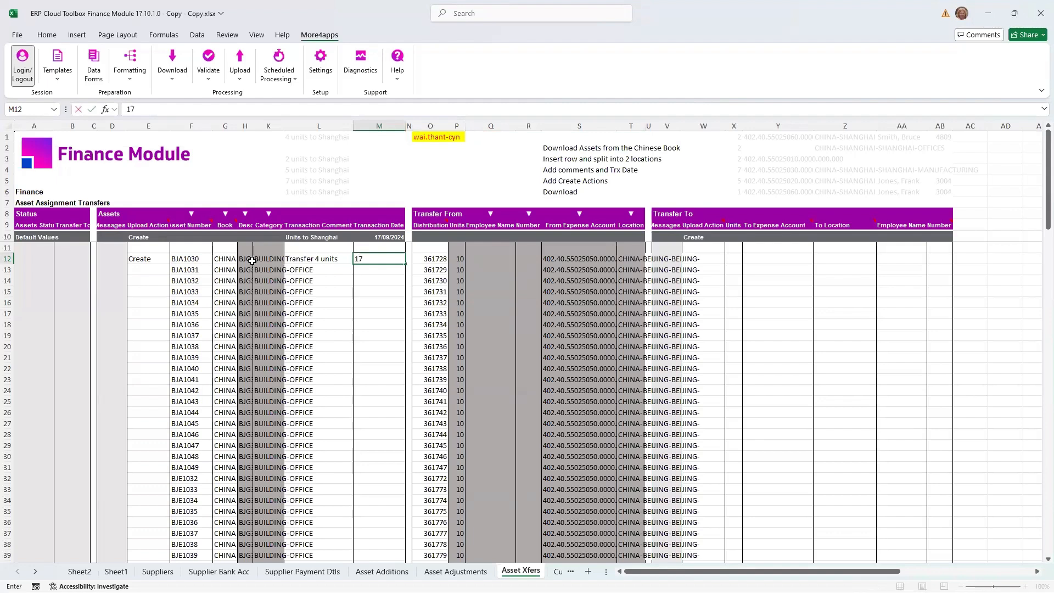
pyautogui.write('/09/2024')
pyautogui.press('Tab')
pyautogui.press('Tab')
pyautogui.press('Tab')
pyautogui.press('Tab')
pyautogui.press('Tab')
pyautogui.press('Tab')
pyautogui.press('Tab')
pyautogui.press('Tab')
pyautogui.press('Tab')
pyautogui.press('Tab')
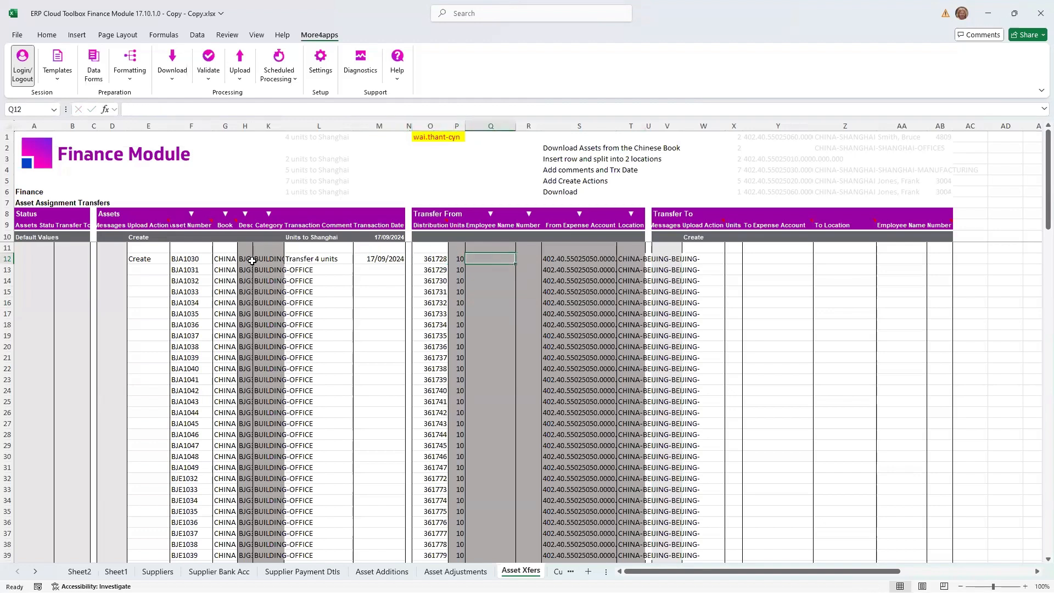
pyautogui.press('Tab')
pyautogui.write('2')
pyautogui.press('Tab')
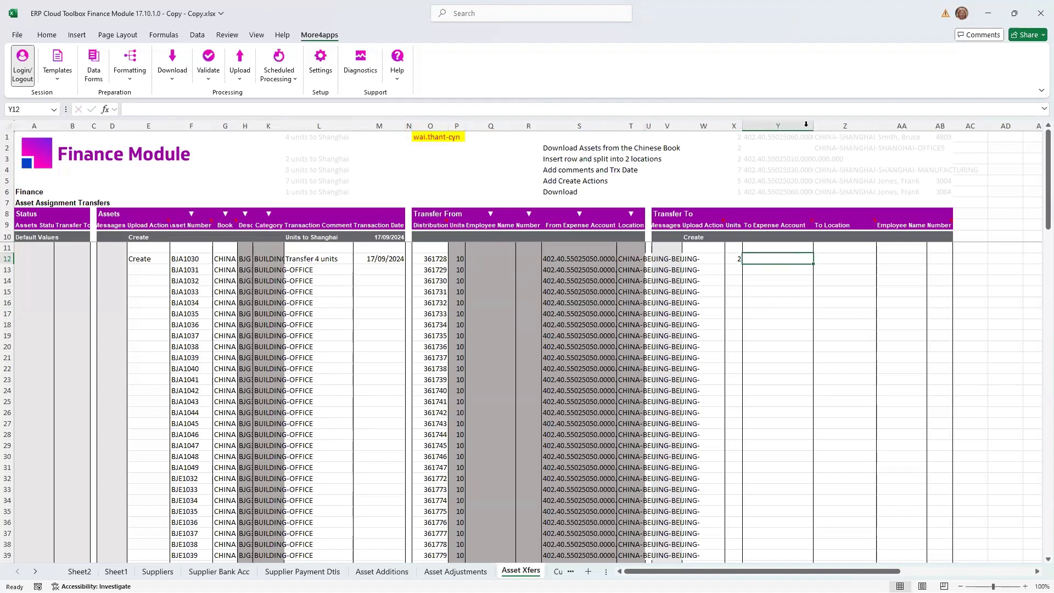
# - Copy the sample expense account, location and employee details in Y1:AB1 into Y12:AB12 as values
pyautogui.click(769, 137)
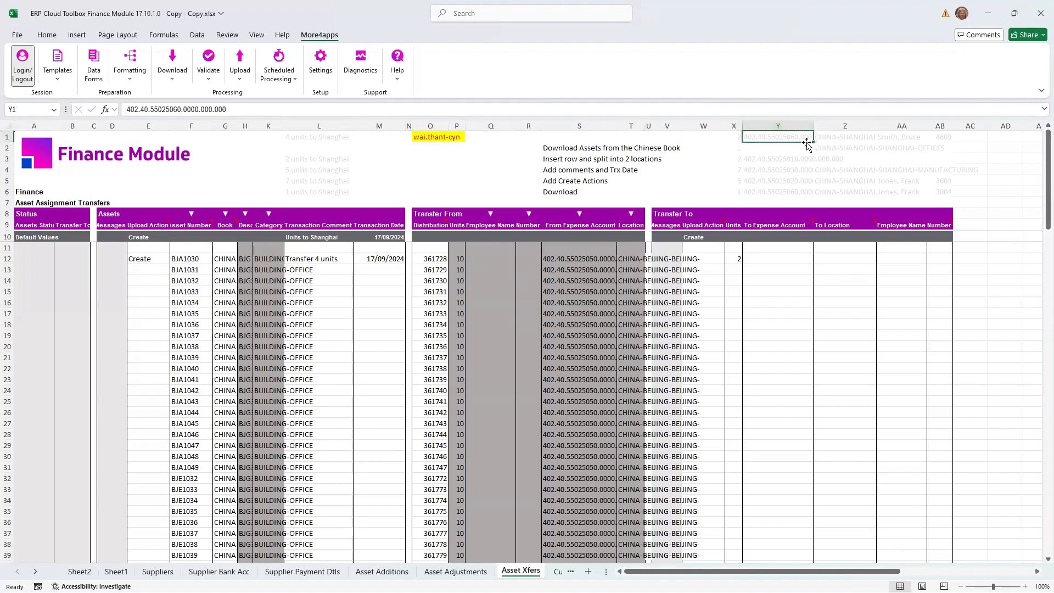
pyautogui.keyDown('shift'); pyautogui.click(942, 138); pyautogui.keyUp('shift')
pyautogui.hotkey('ctrl', 'c')
pyautogui.rightClick(775, 259)
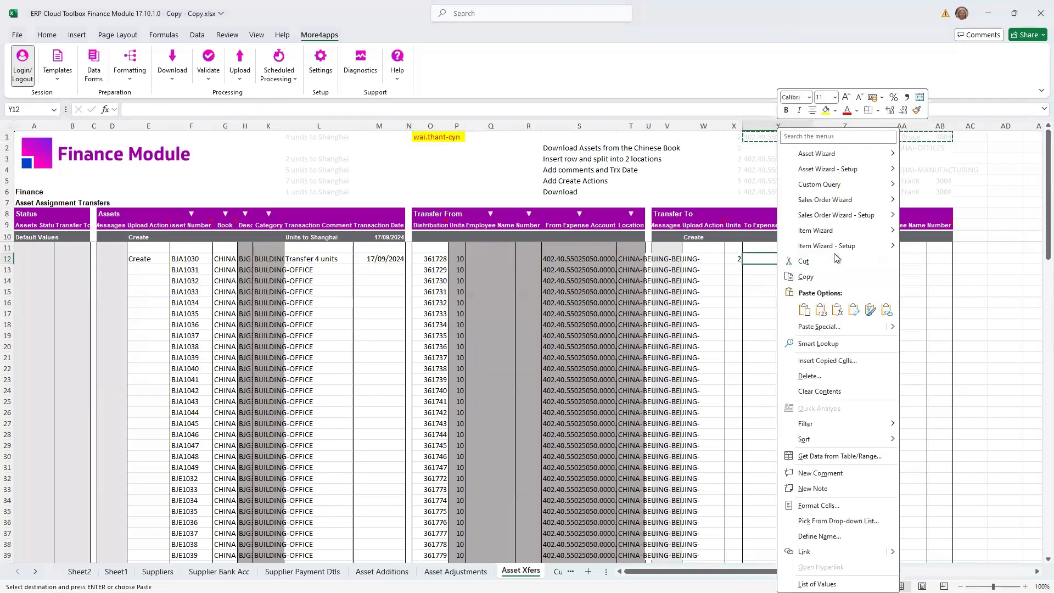
pyautogui.click(829, 310)
pyautogui.click(800, 270)
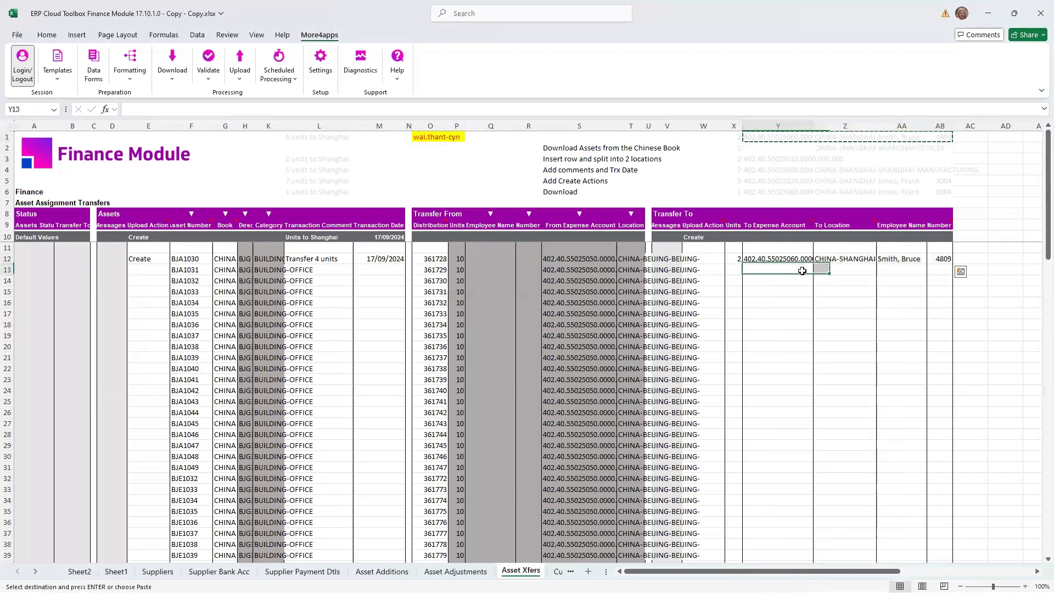
pyautogui.click(836, 150)
pyautogui.hotkey('ctrl', 'c')
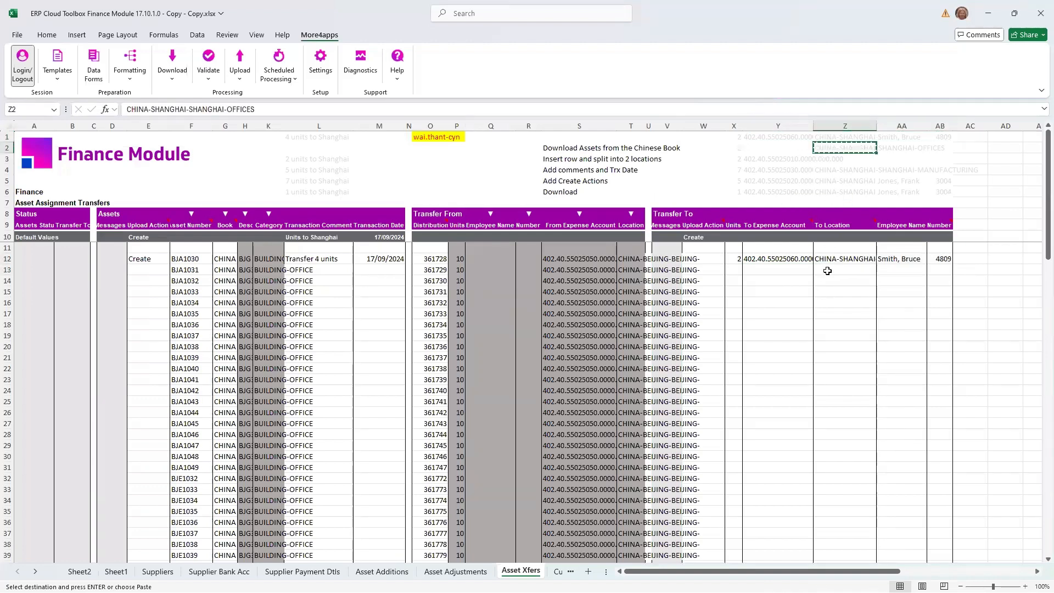
pyautogui.click(10, 271)
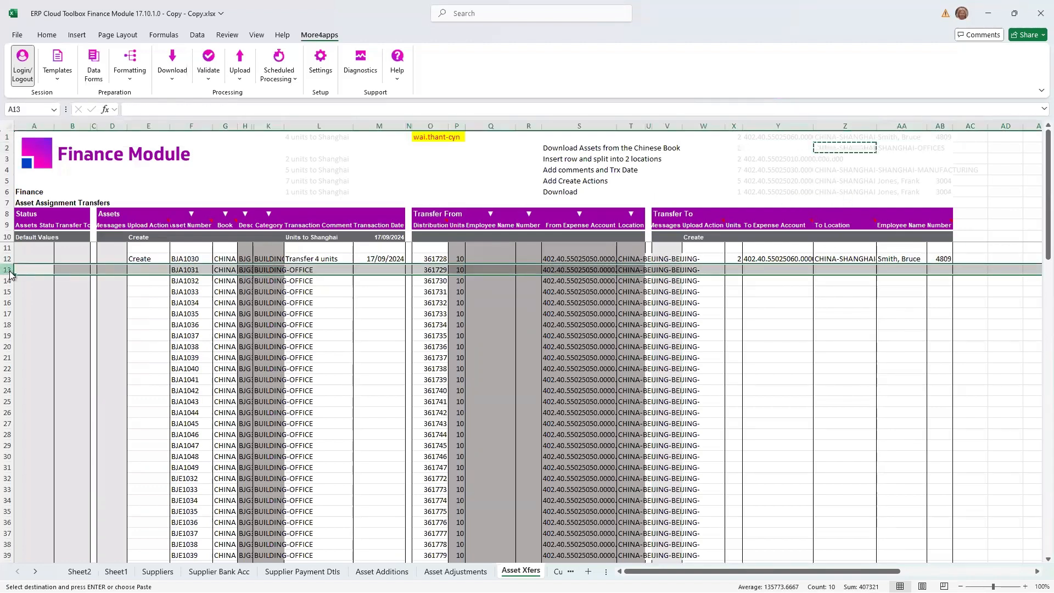
pyautogui.rightClick(10, 271)
pyautogui.click(47, 379)
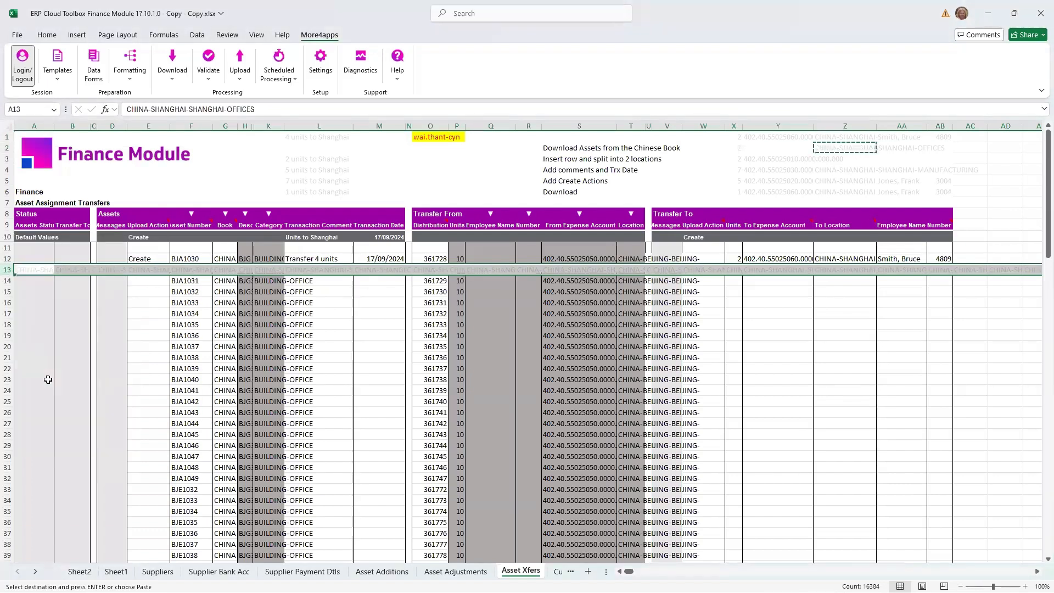
pyautogui.hotkey('ctrl', 'z')
pyautogui.click(105, 328)
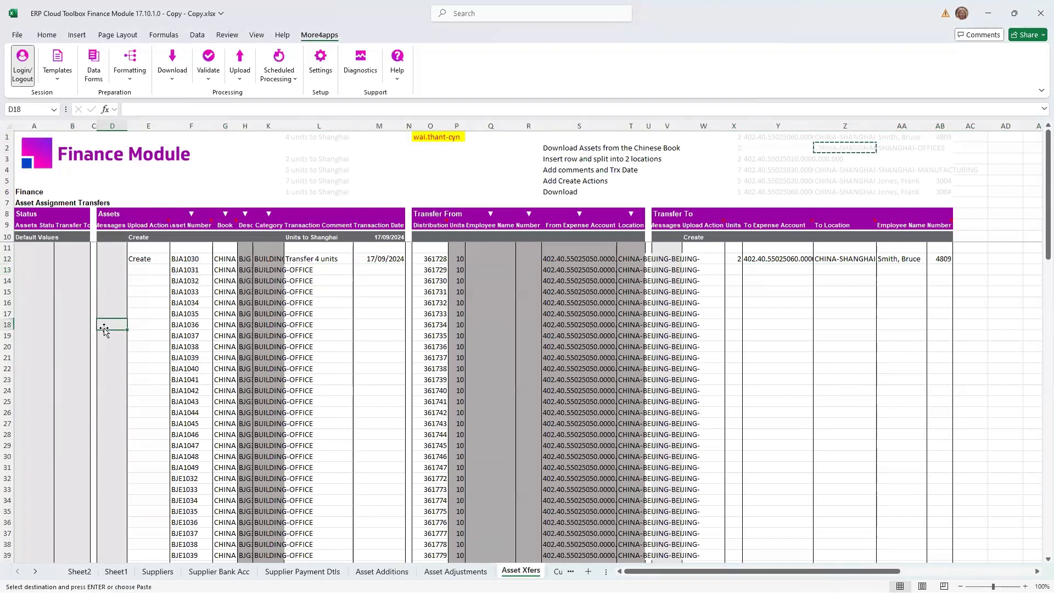
pyautogui.press('Escape')
# - Insert a blank row below asset BJA1030 and enter 2 transfer-to units in X13
pyautogui.click(9, 270)
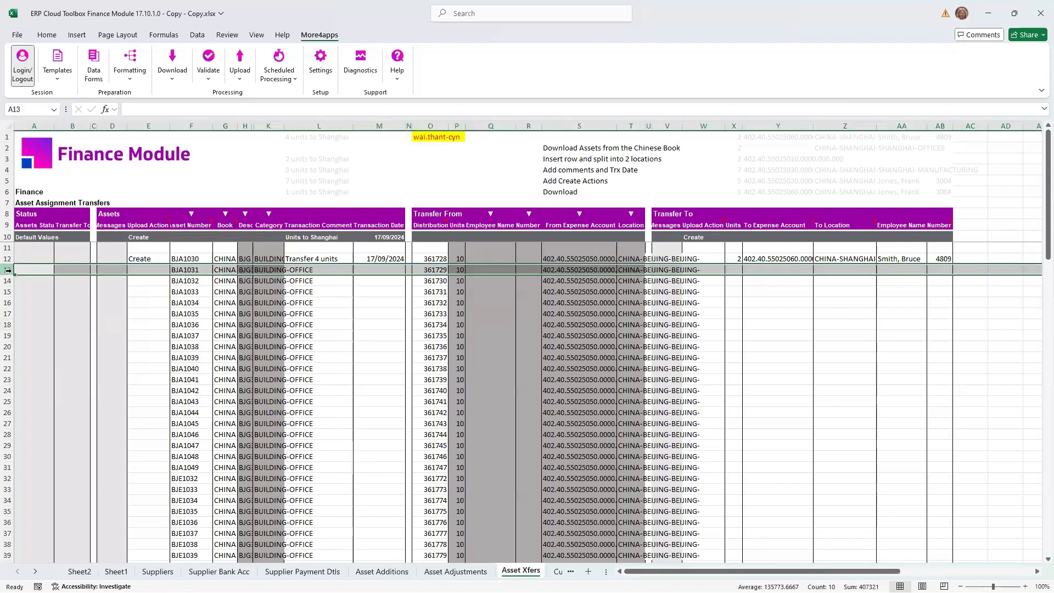
pyautogui.rightClick(8, 269)
pyautogui.click(61, 374)
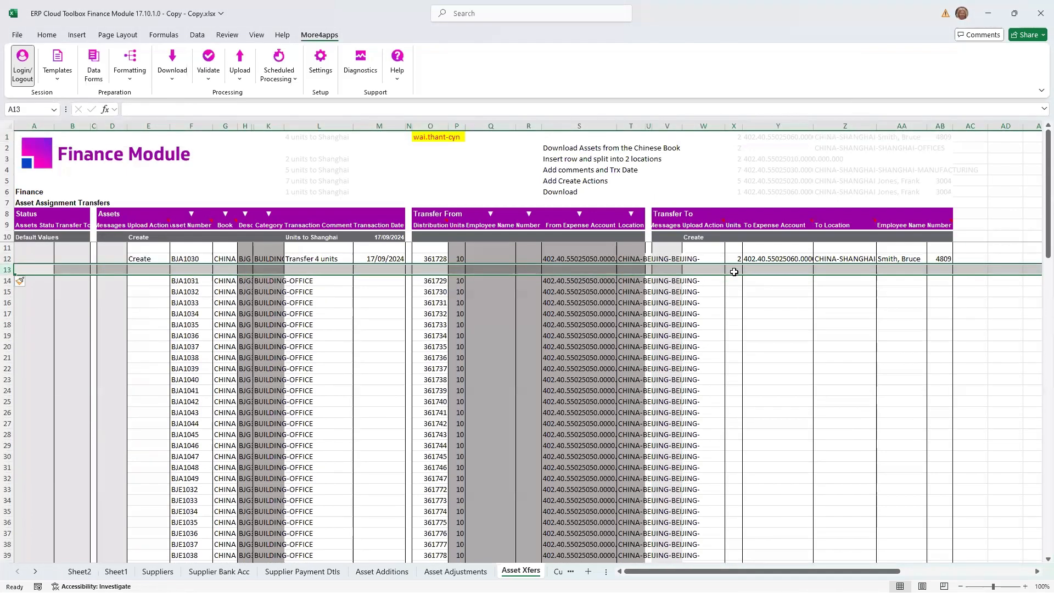
pyautogui.click(734, 272)
pyautogui.write('2')
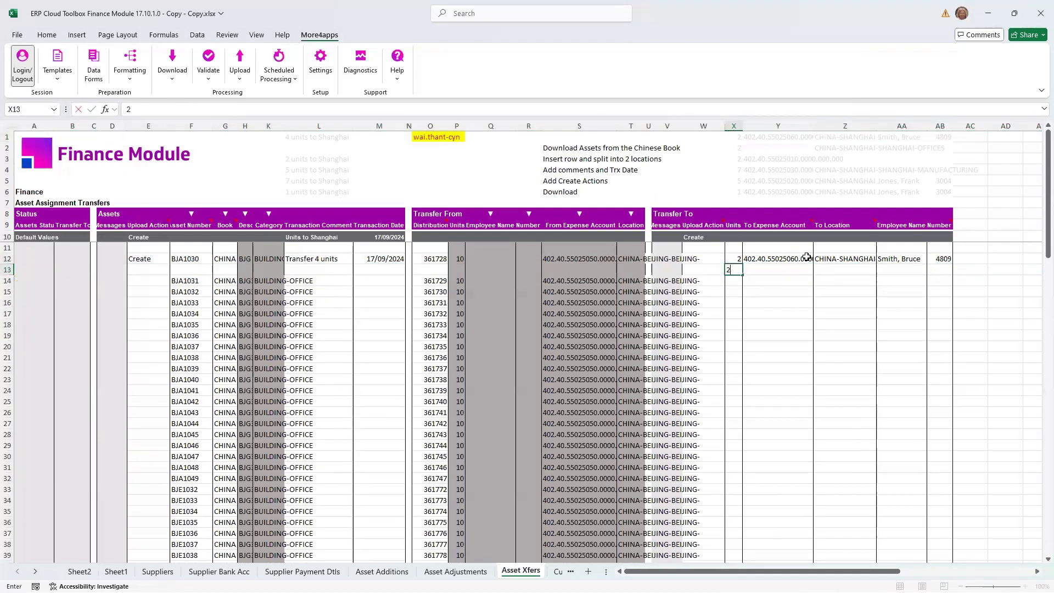
# - Copy the location CHINA-SHANGHAI-SHANGHAI-OFFICES from Z2 into the To Location cell Z13 as a value
pyautogui.click(840, 149)
pyautogui.hotkey('ctrl', 'c')
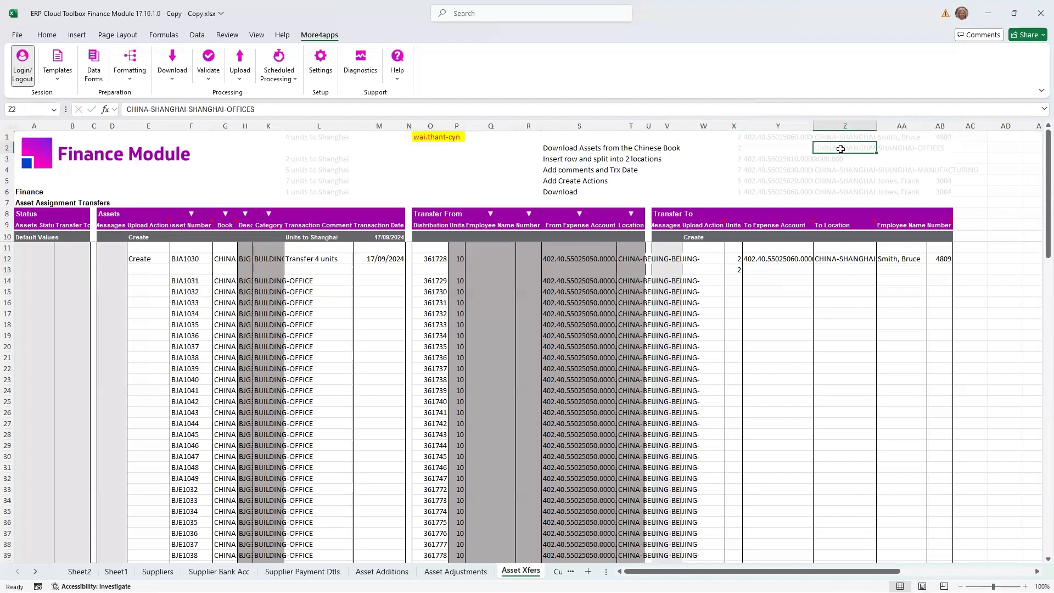
pyautogui.click(827, 269)
pyautogui.rightClick(828, 270)
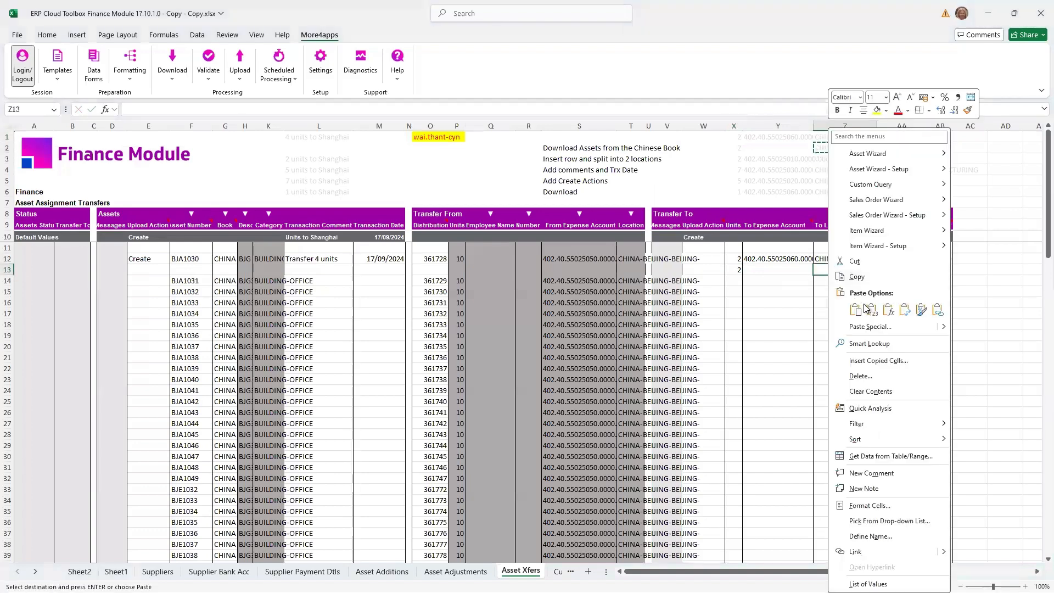
pyautogui.click(858, 307)
pyautogui.click(806, 284)
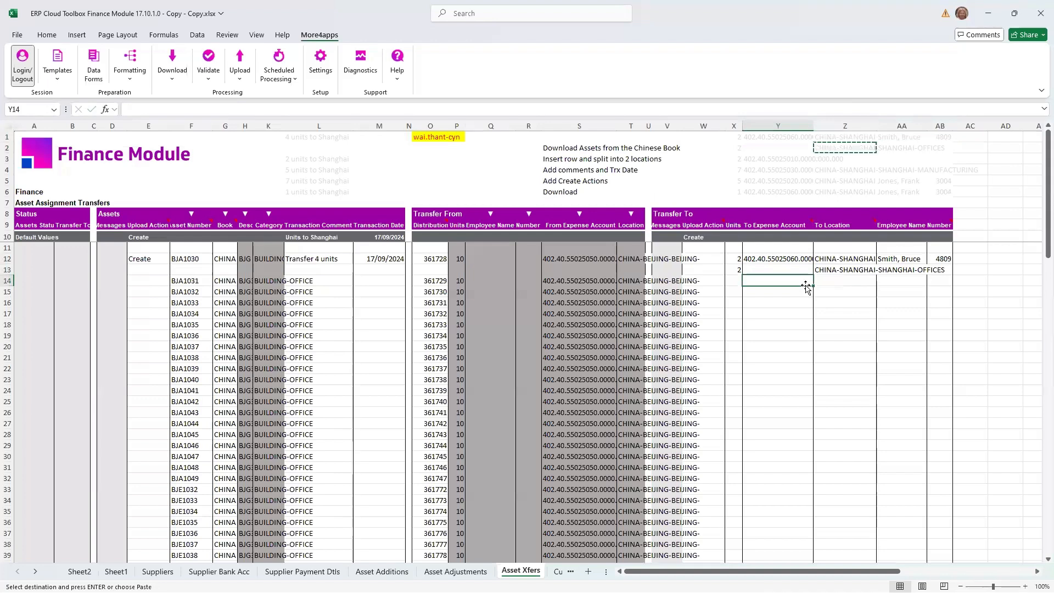
# - Copy the sample transfer-to details in X3:AB6 into the rows for assets BJA1031 to BJA1034, starting at X14, as values
pyautogui.moveTo(738, 161); pyautogui.dragTo(942, 190)
pyautogui.hotkey('ctrl', 'c')
pyautogui.click(733, 282)
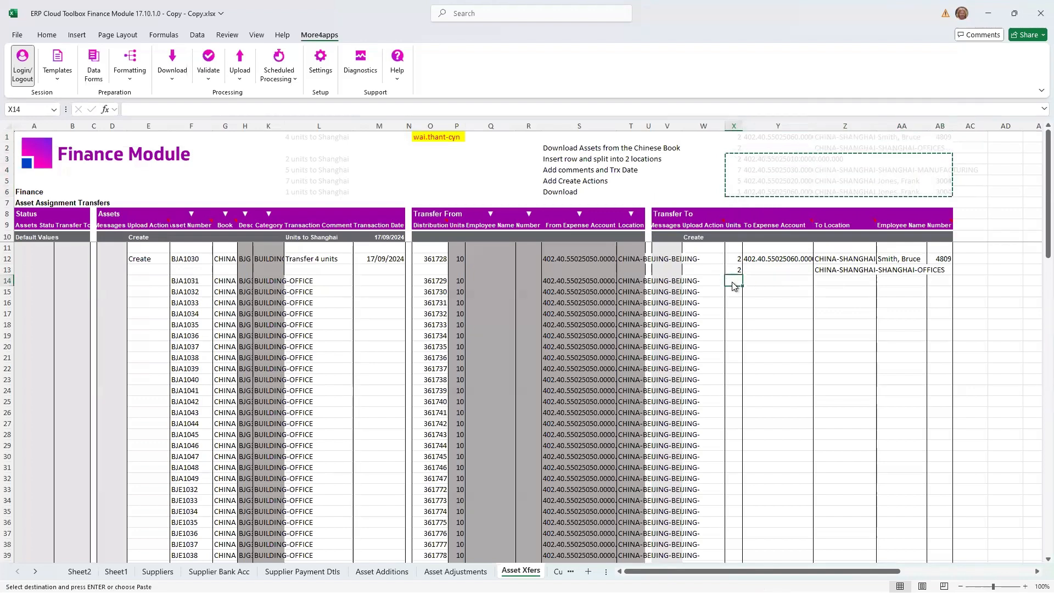
pyautogui.rightClick(734, 283)
pyautogui.click(780, 321)
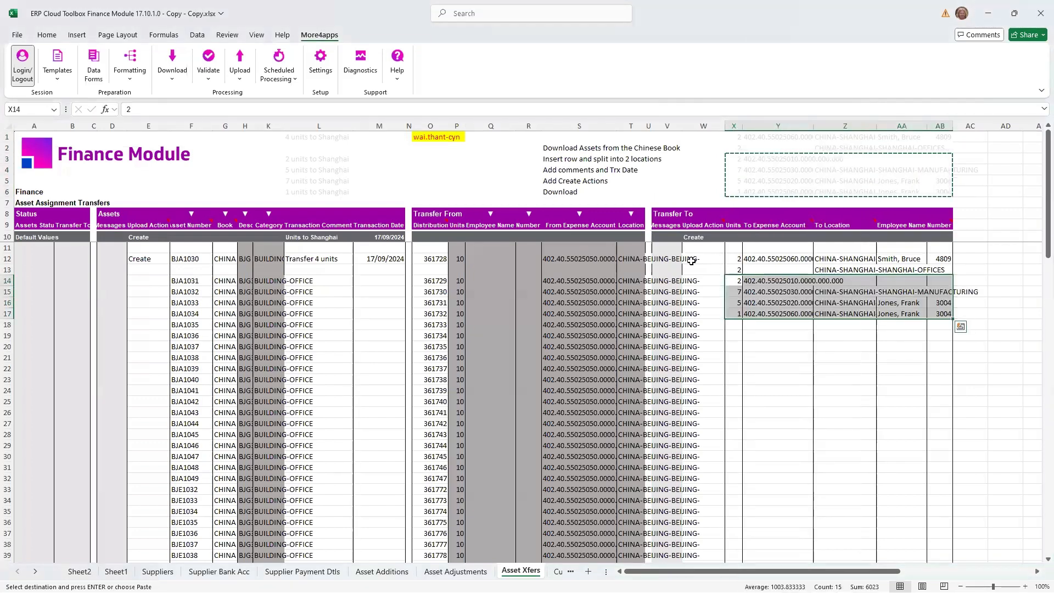
# - Select rows 12 to 17 and upload the selected asset transfers to Oracle
pyautogui.moveTo(696, 261); pyautogui.dragTo(756, 314)
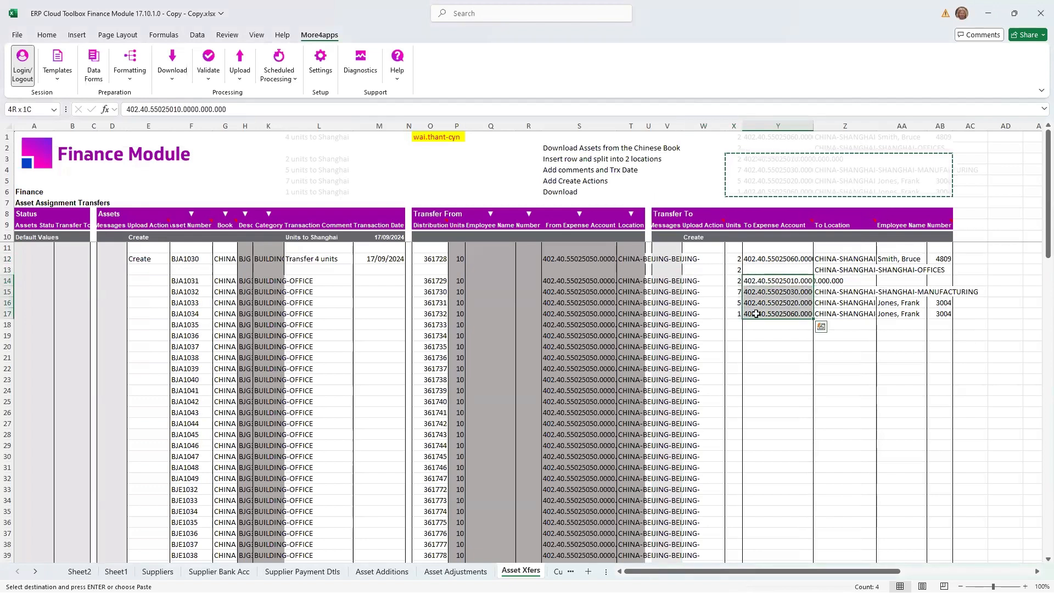
pyautogui.click(145, 260)
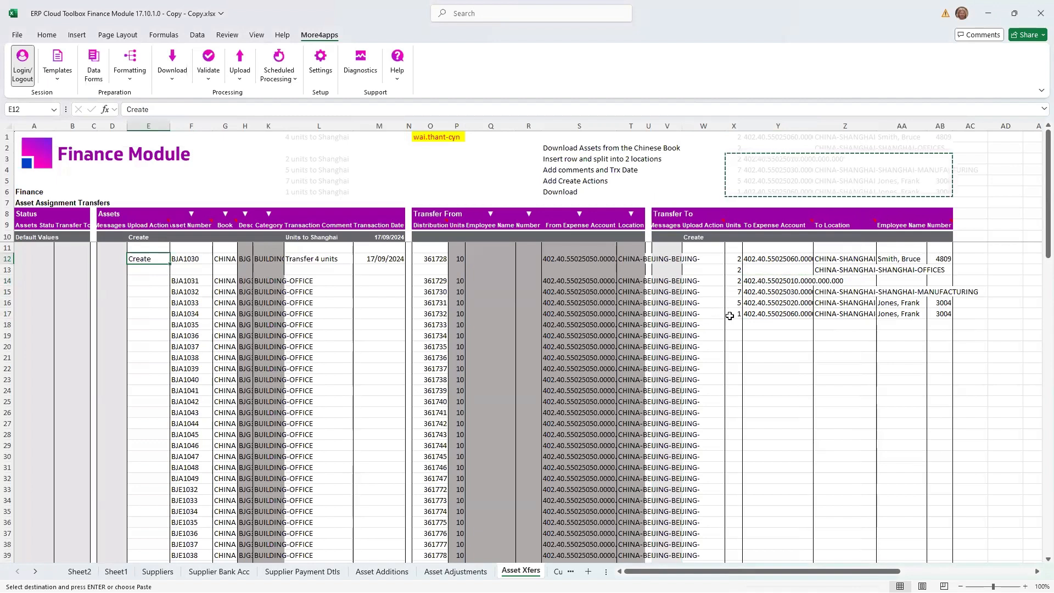
pyautogui.moveTo(655, 306); pyautogui.dragTo(576, 260)
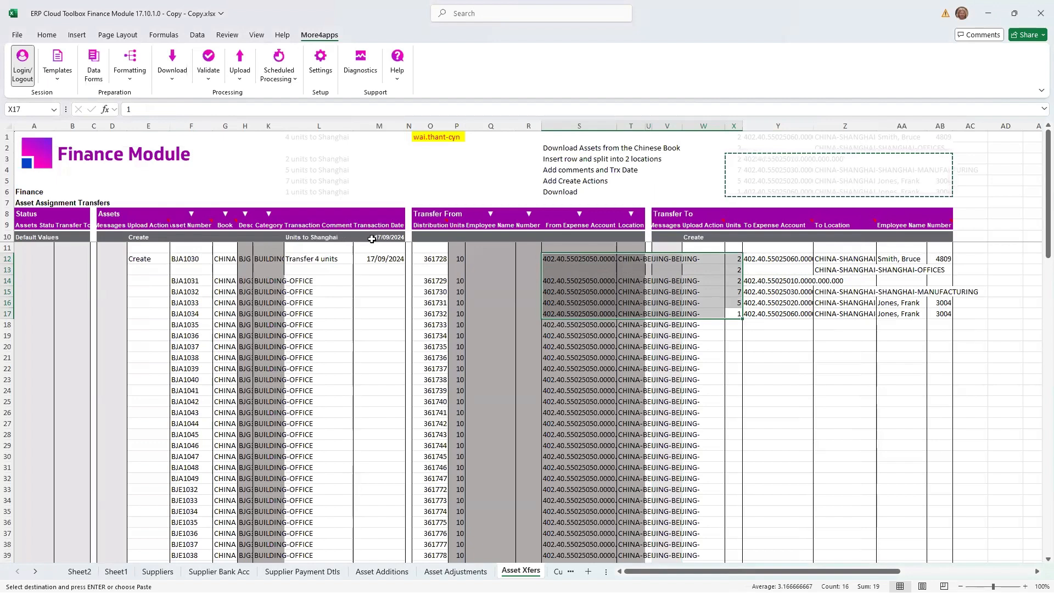
pyautogui.click(239, 69)
pyautogui.click(273, 110)
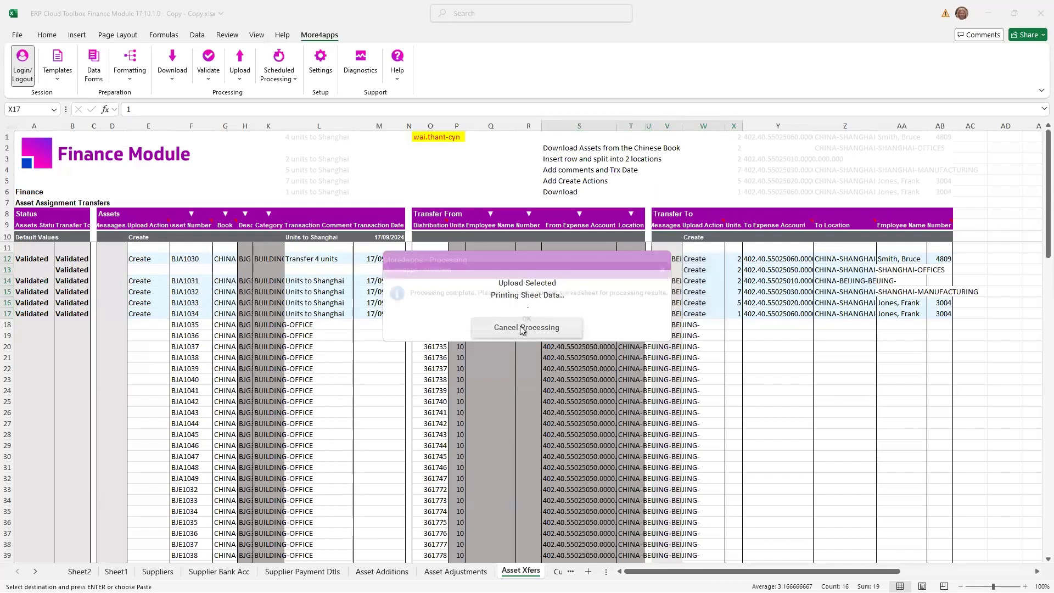
pyautogui.click(524, 327)
# - Clear the asset records that were not transferred, from row 18 down to row 43
pyautogui.click(23, 324)
pyautogui.scroll(-6, 23, 329)
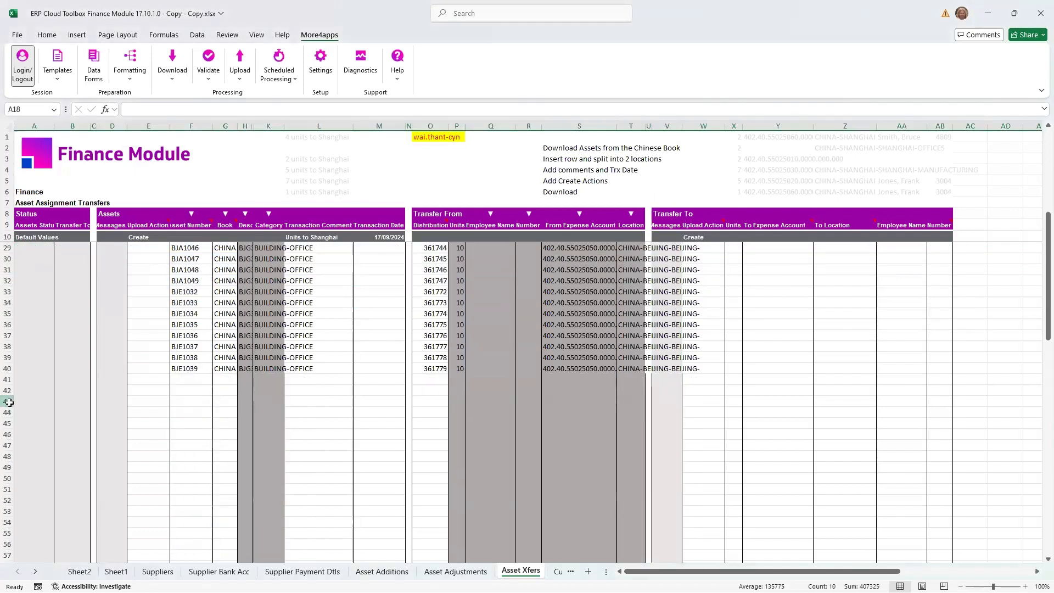
pyautogui.keyDown('shift'); pyautogui.click(8, 401); pyautogui.keyUp('shift')
pyautogui.press('Delete')
pyautogui.scroll(6, 376, 342)
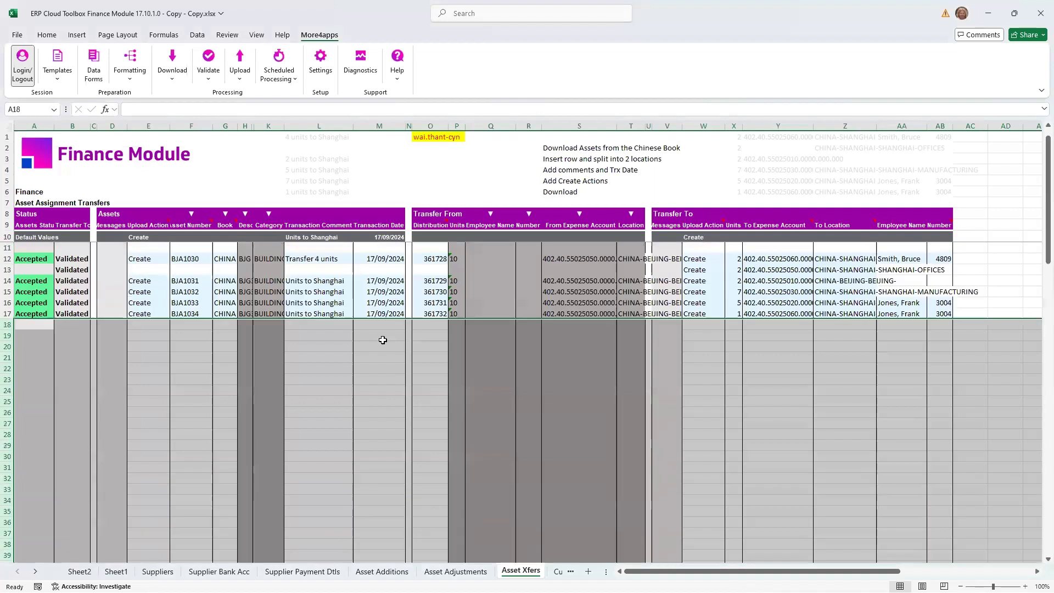
# - Copy the asset numbers in F12 and F14:F17 into the empty rows starting at F19 as values
pyautogui.click(188, 262)
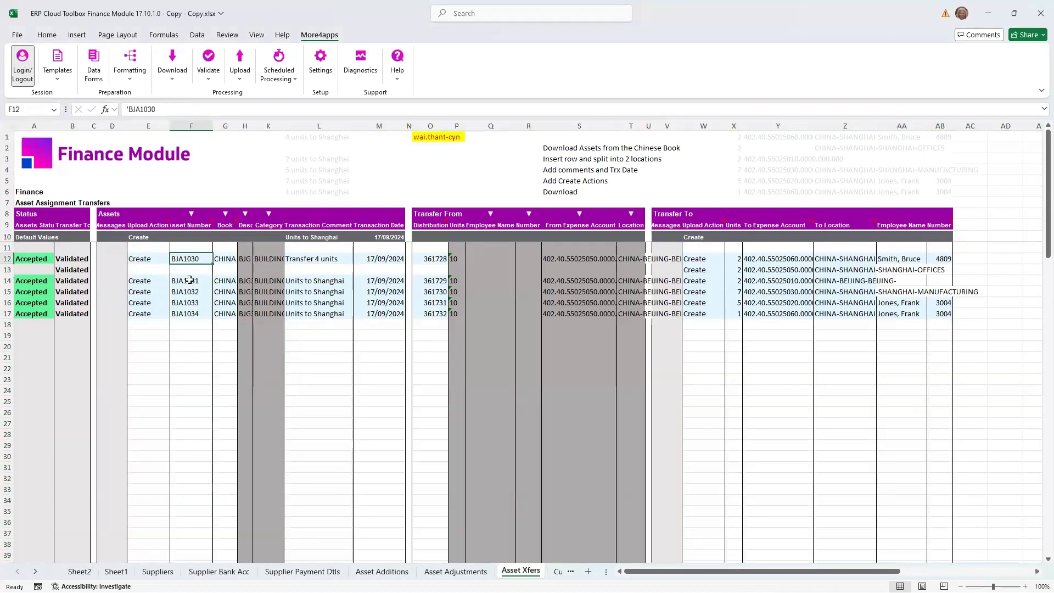
pyautogui.keyDown('ctrl'); pyautogui.click(189, 281); pyautogui.keyUp('ctrl')
pyautogui.moveTo(187, 302); pyautogui.dragTo(187, 314)
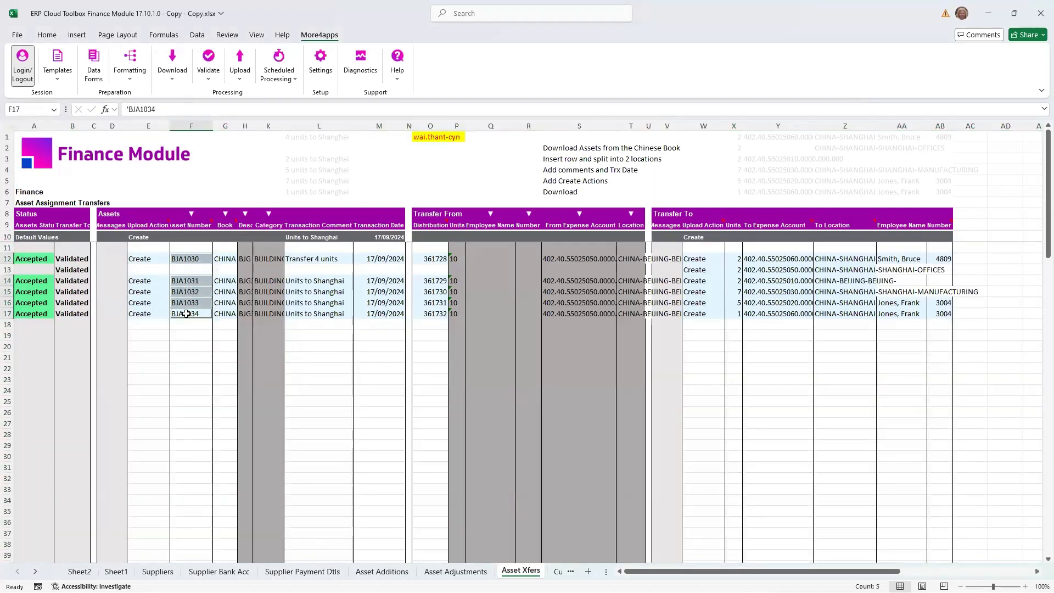
pyautogui.hotkey('ctrl', 'c')
pyautogui.rightClick(189, 335)
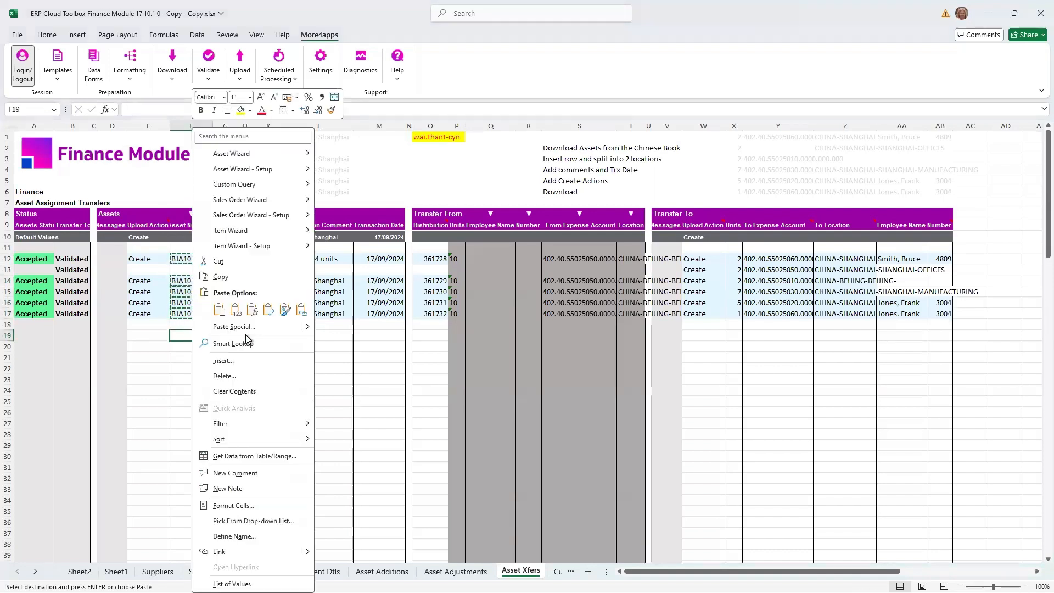
pyautogui.click(237, 312)
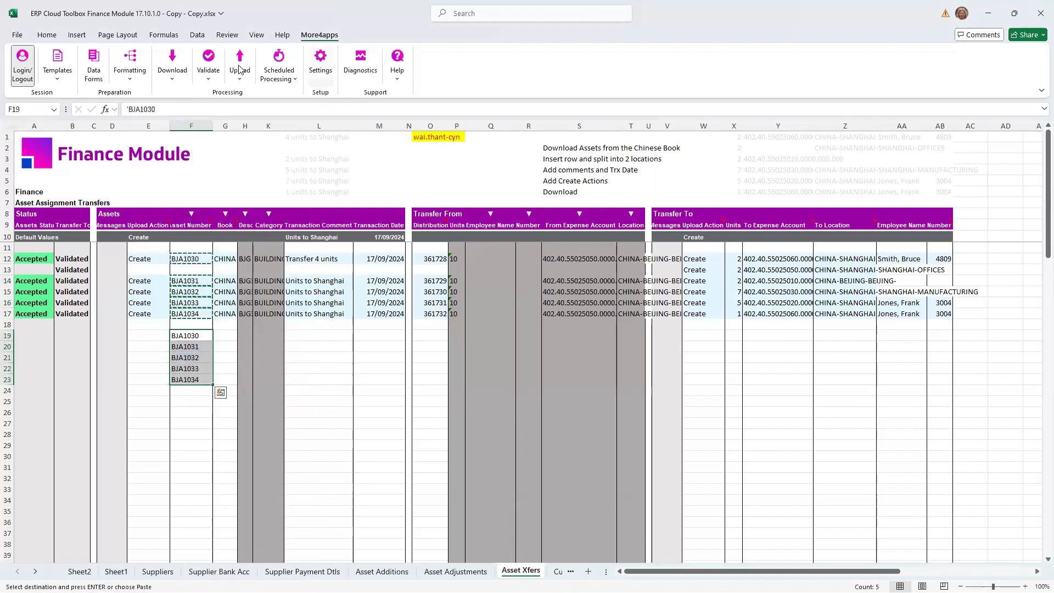
# - Download the records for the assets listed in F19:F23 via the sheet, clear the download criteria, and review the downloaded rows
pyautogui.click(172, 65)
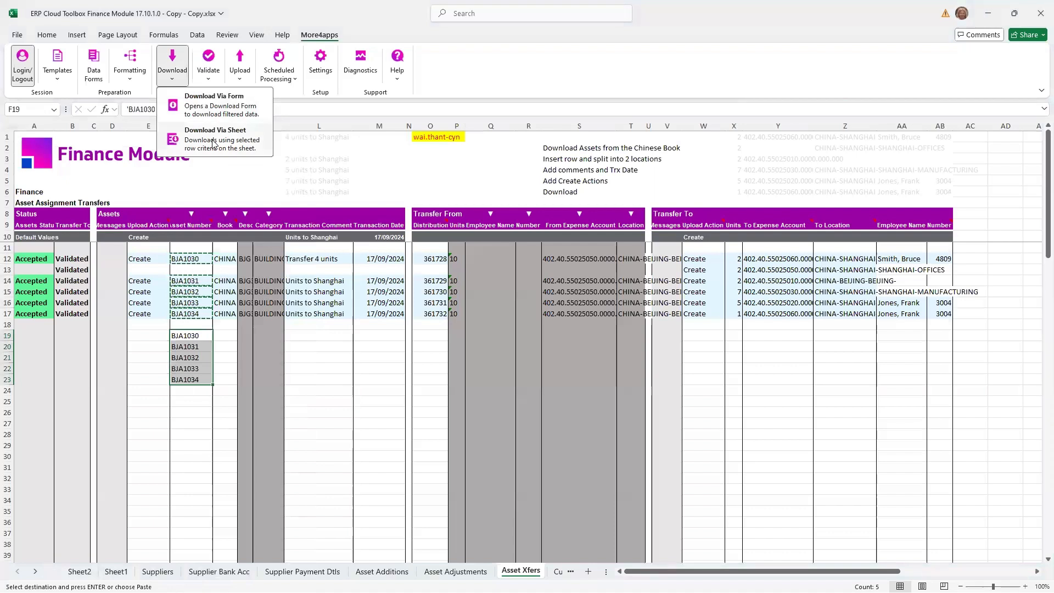
pyautogui.click(214, 142)
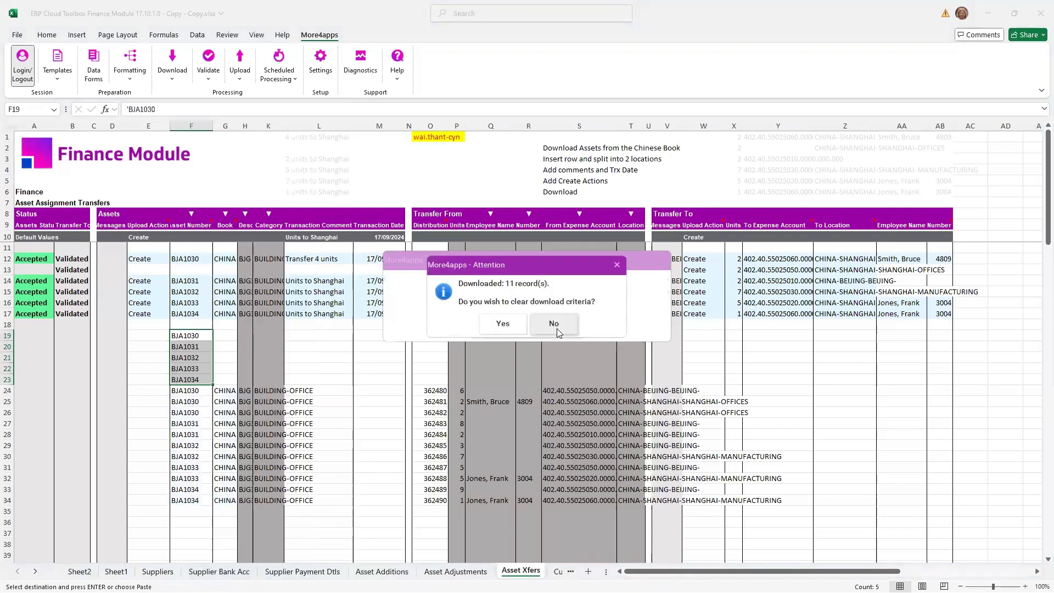
pyautogui.click(490, 325)
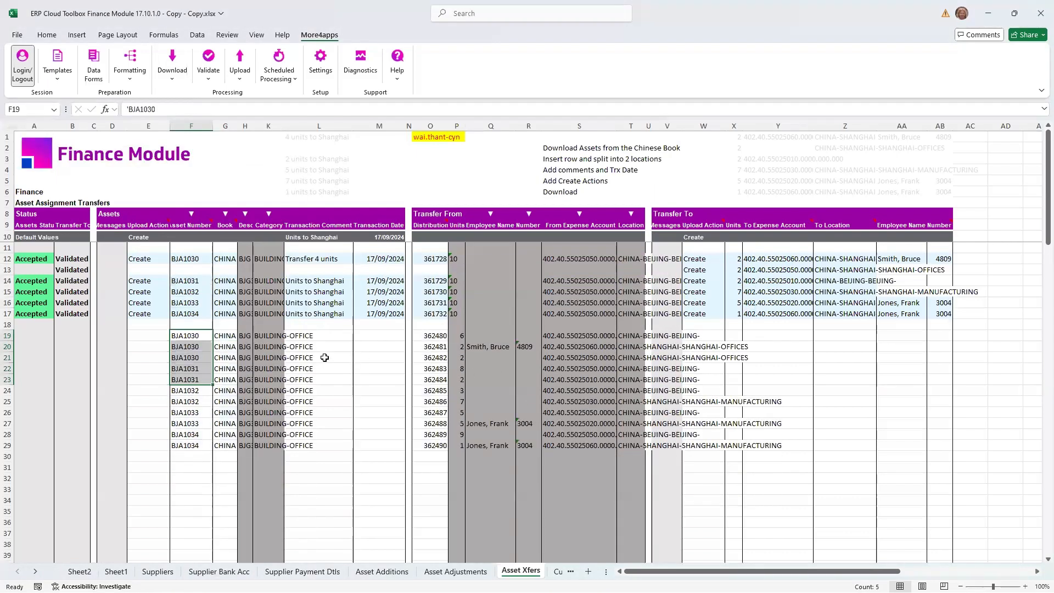
pyautogui.moveTo(193, 339); pyautogui.dragTo(193, 349)
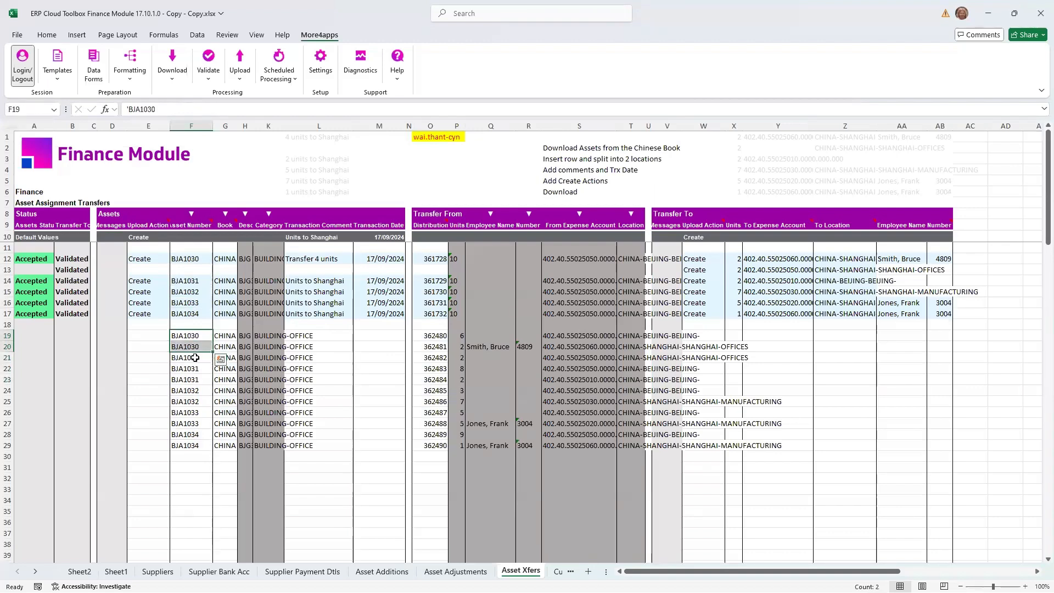
pyautogui.moveTo(186, 335); pyautogui.dragTo(199, 425)
pyautogui.click(199, 442)
pyautogui.click(202, 432)
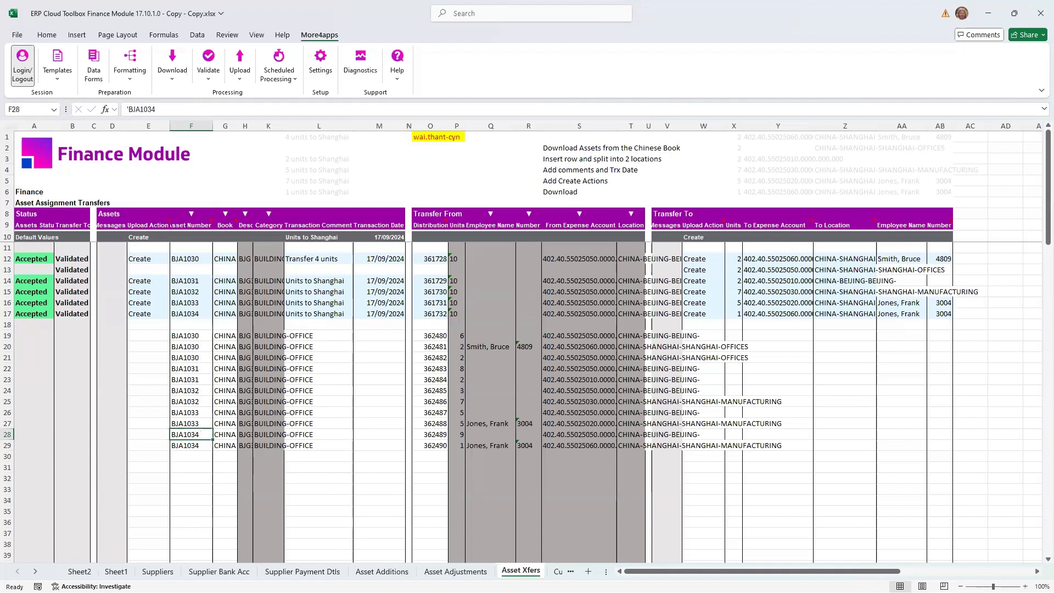
# - Switch to the Customers sheet and look over the available template options
pyautogui.click(558, 571)
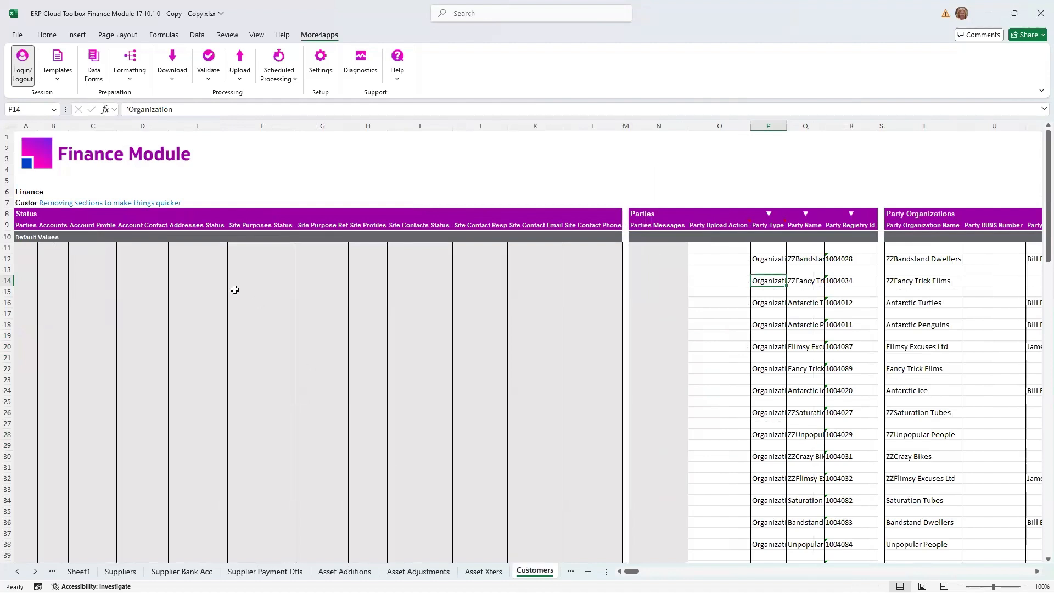
pyautogui.click(141, 259)
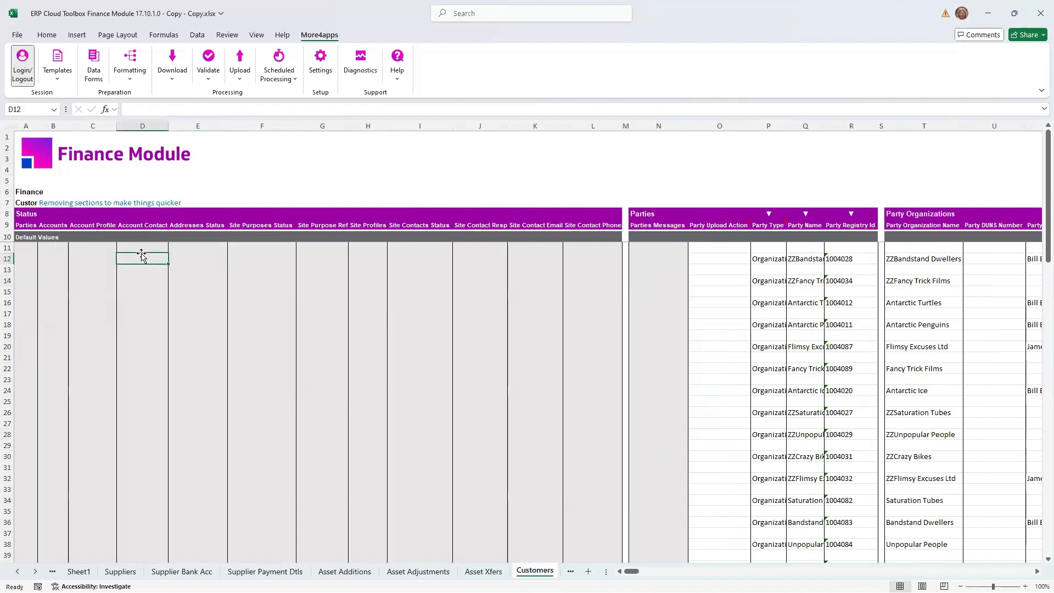
pyautogui.click(64, 79)
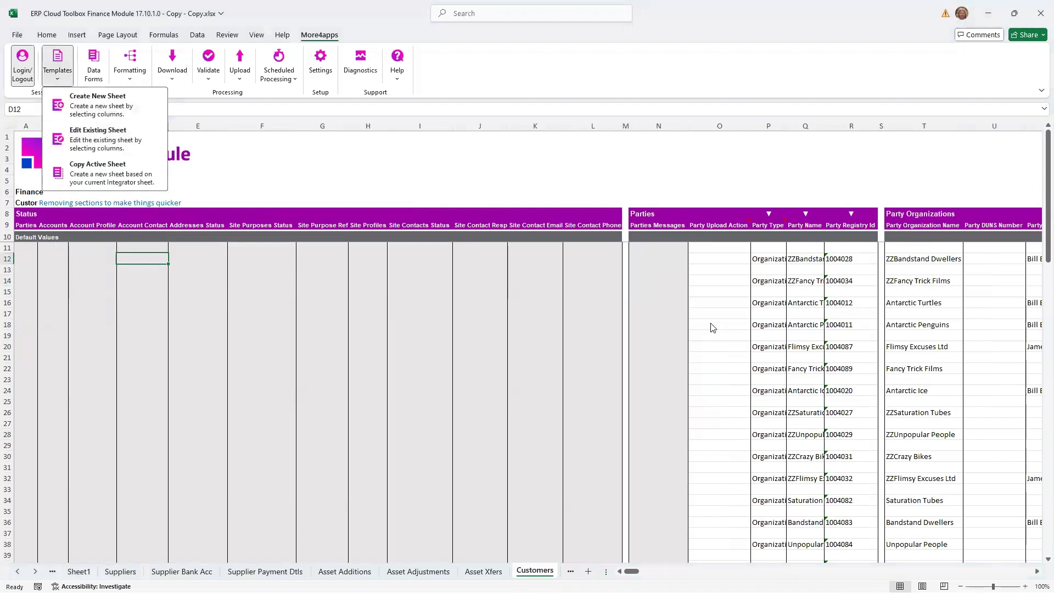
pyautogui.click(758, 305)
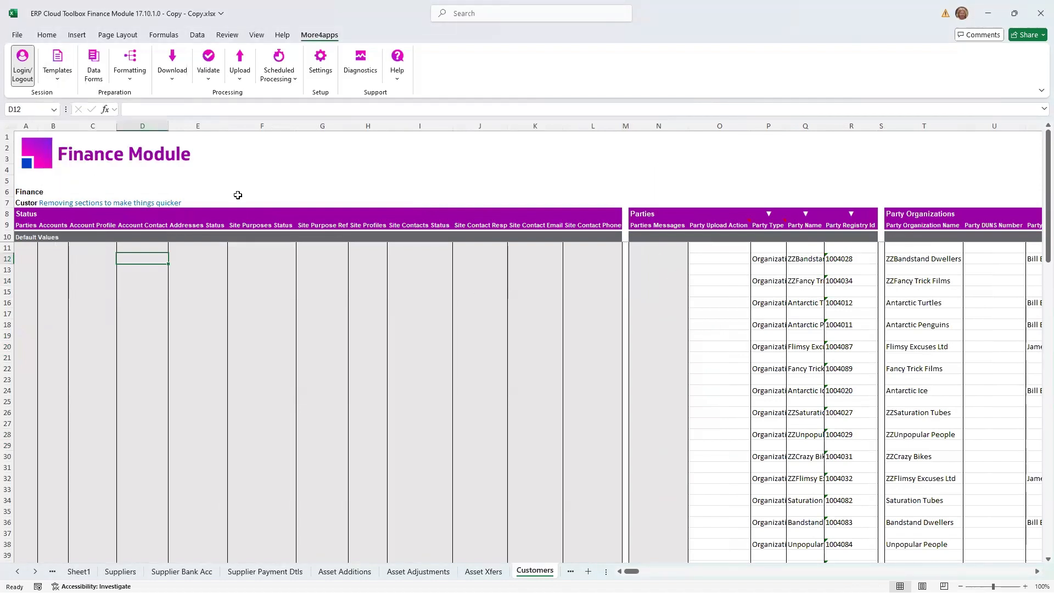
pyautogui.click(66, 76)
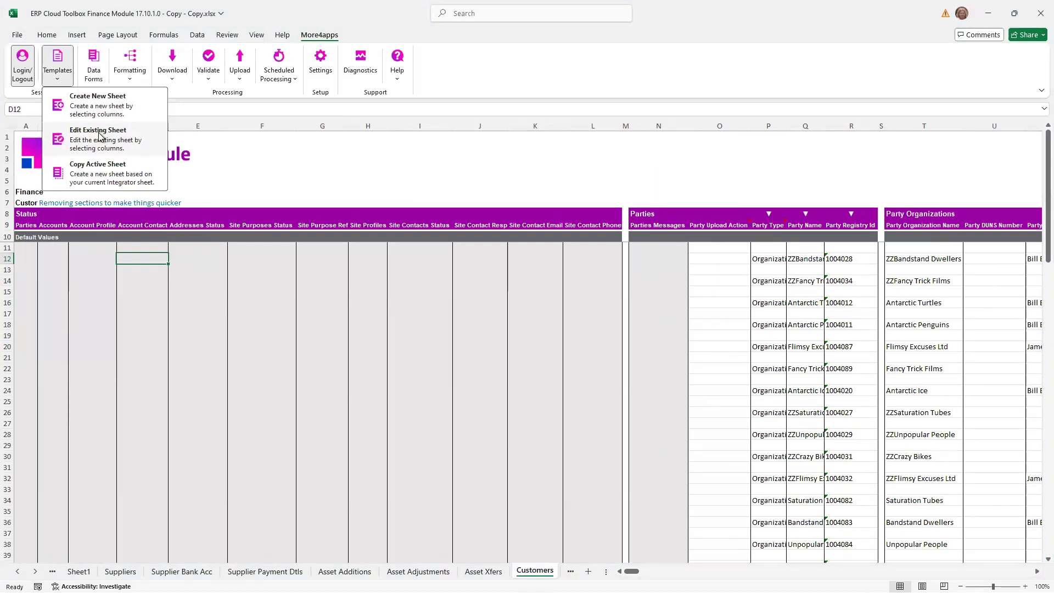
pyautogui.click(809, 245)
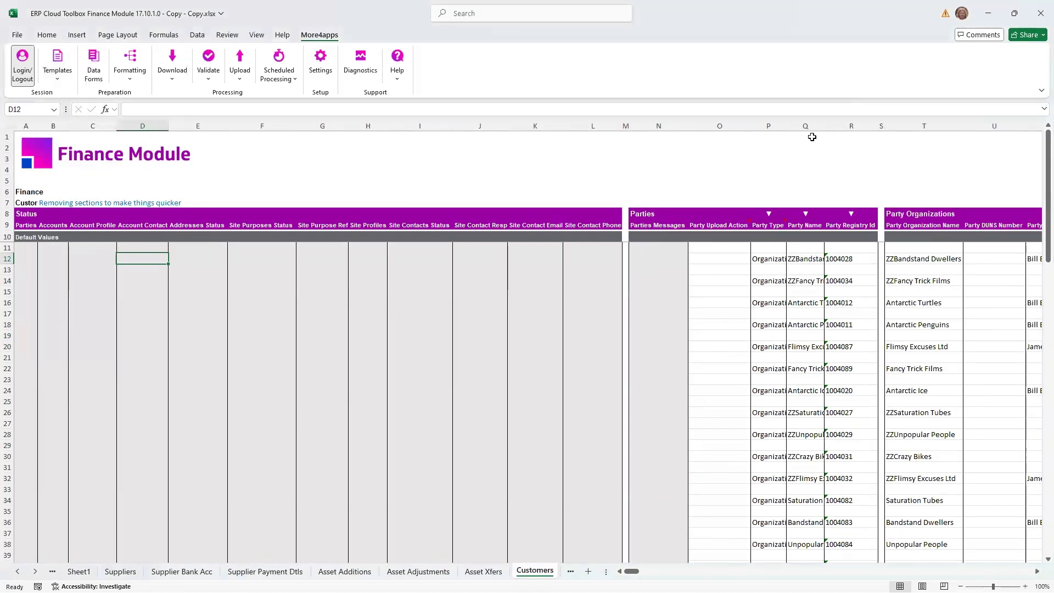
# - Delete the Party Organization Name column, column T, from the Customers sheet
pyautogui.rightClick(849, 126)
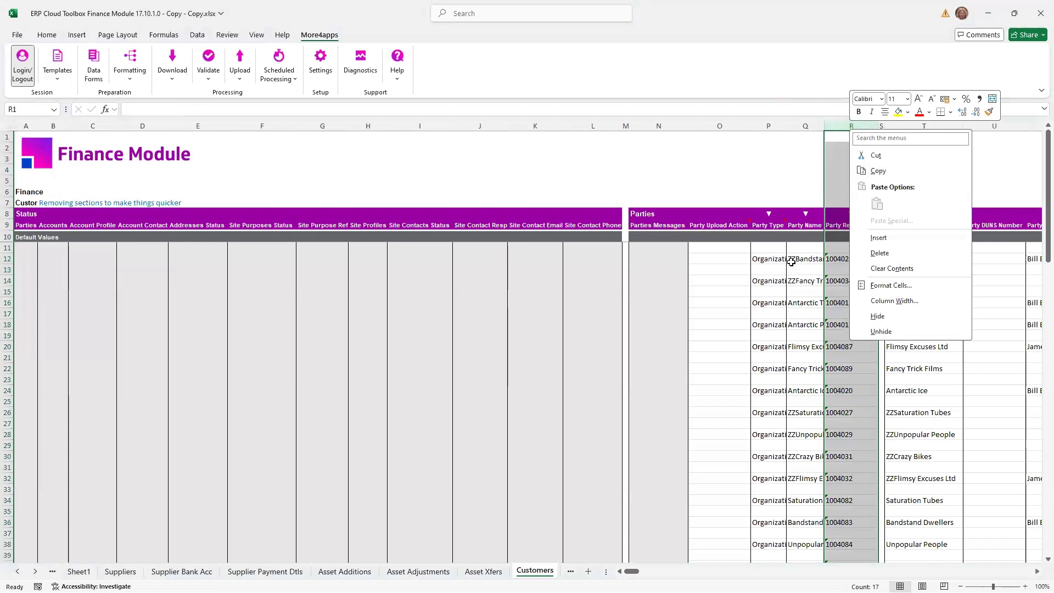
pyautogui.press('Escape')
pyautogui.click(927, 126)
pyautogui.rightClick(930, 126)
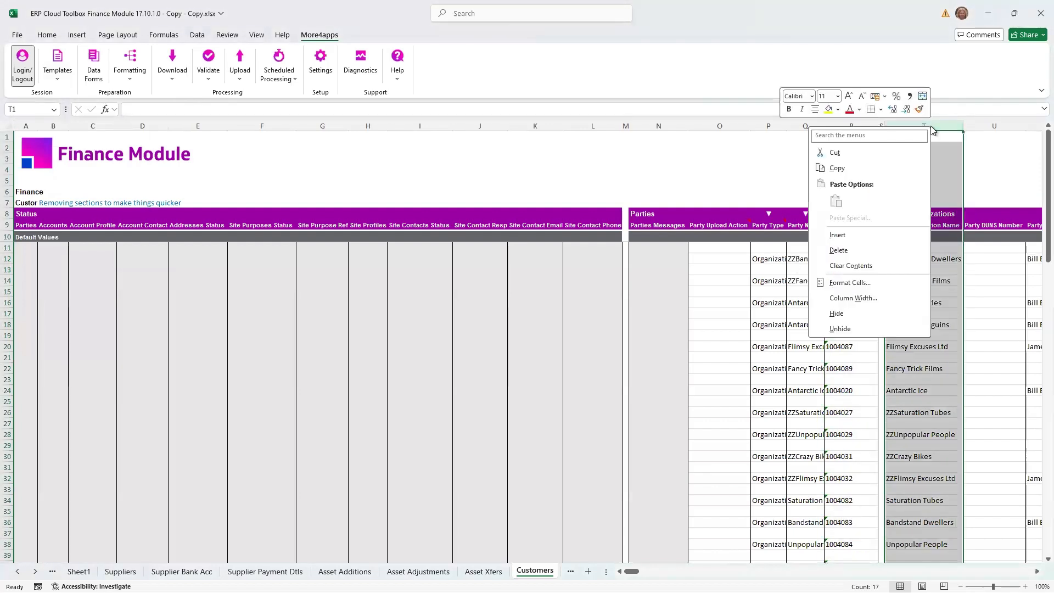
pyautogui.click(854, 249)
pyautogui.click(739, 259)
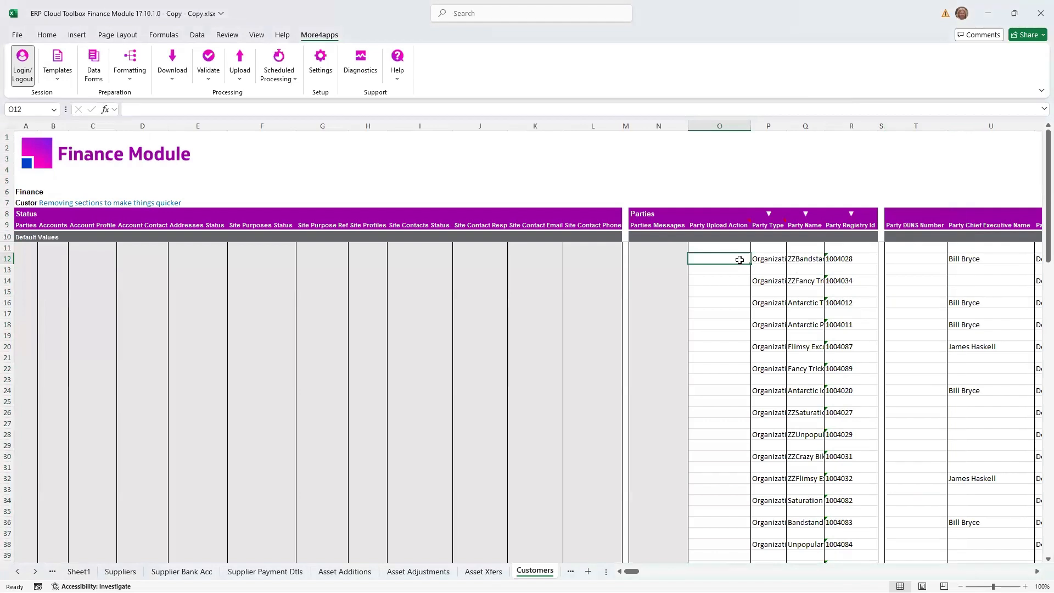
# - Edit the existing Customers sheet design to include Party Organization Name, create the sheet, and check column T in it
pyautogui.click(58, 71)
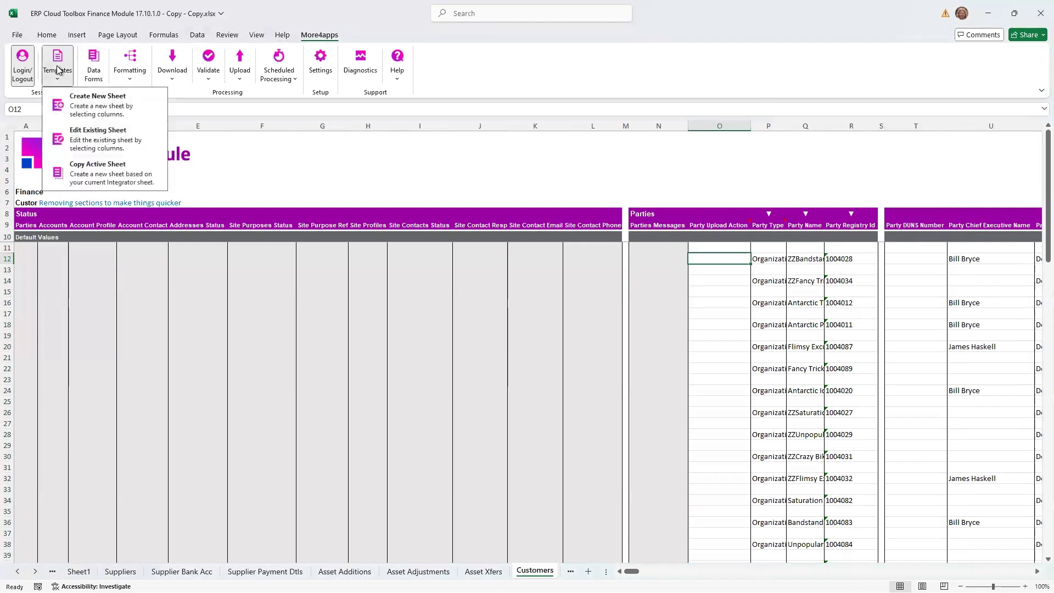
pyautogui.click(83, 141)
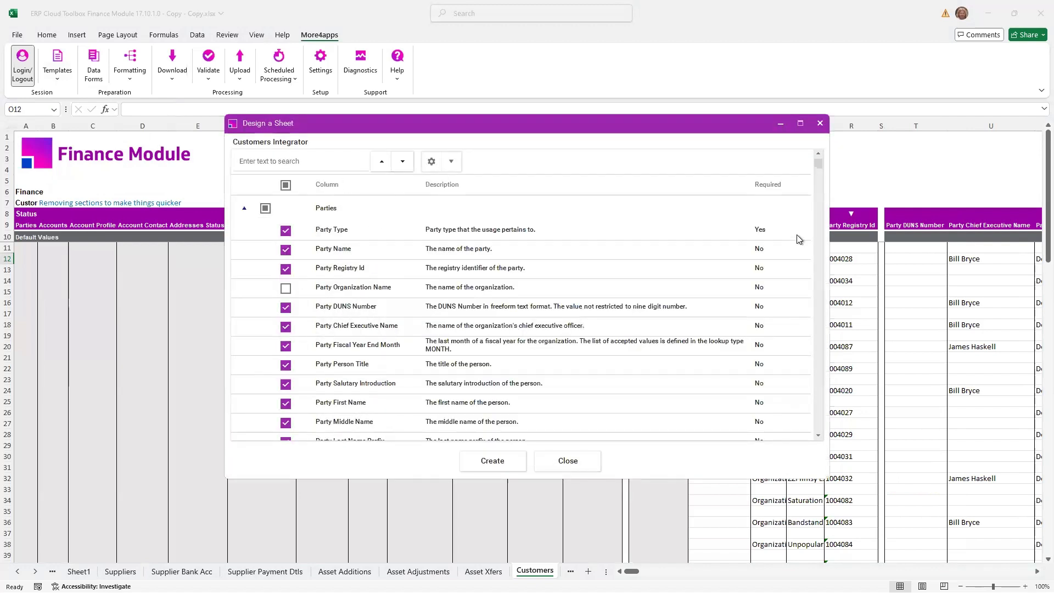
pyautogui.moveTo(819, 167); pyautogui.dragTo(818, 164)
pyautogui.click(286, 290)
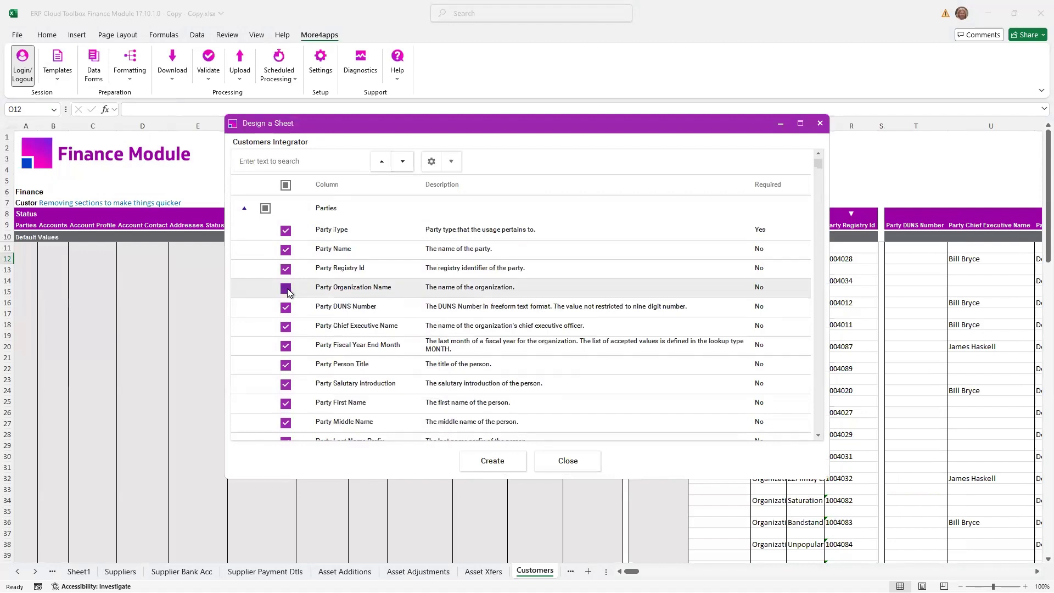
pyautogui.click(286, 288)
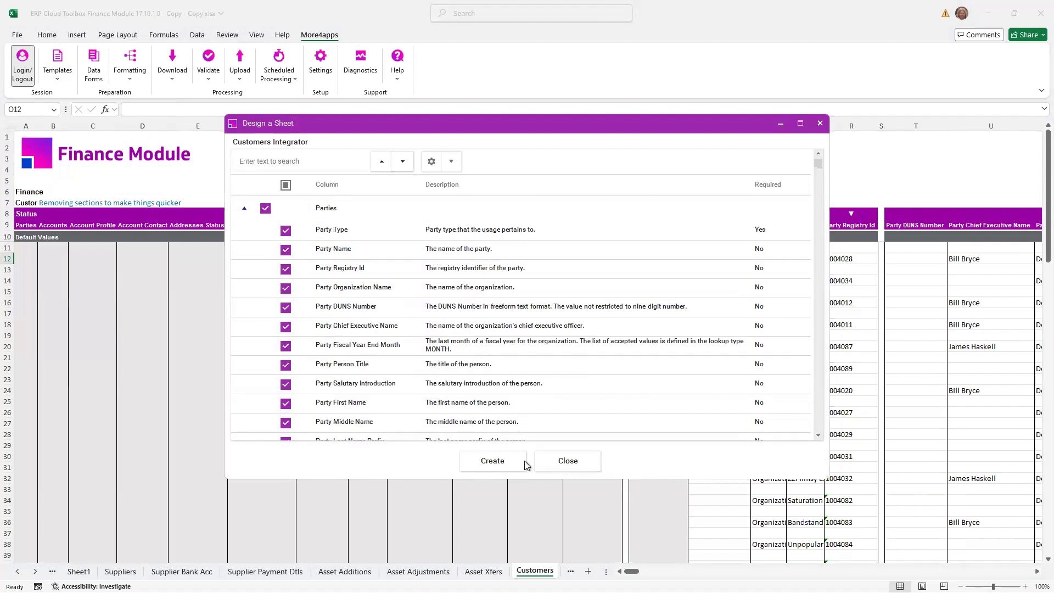
pyautogui.click(500, 466)
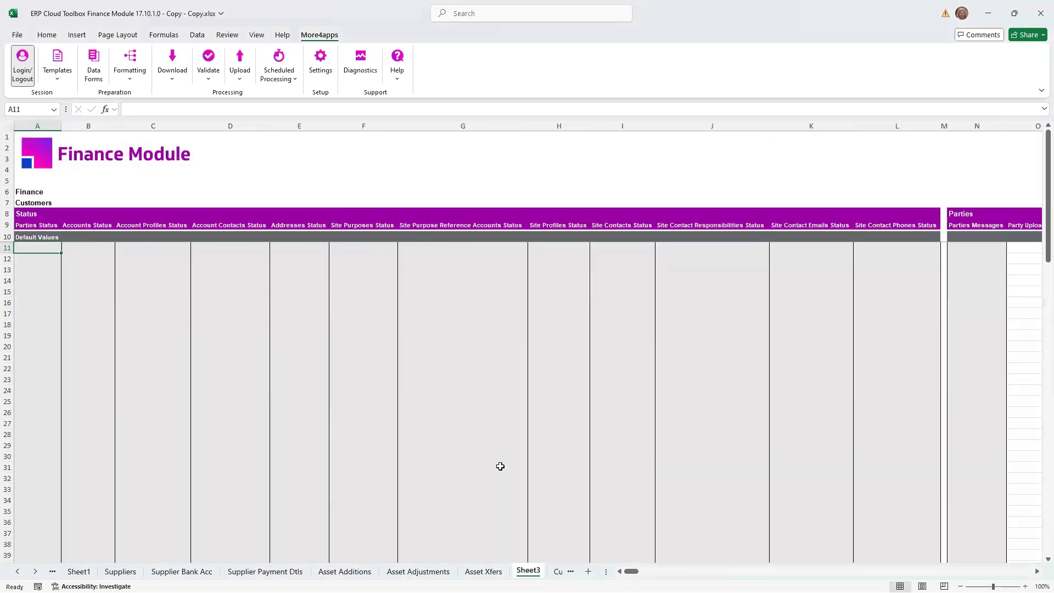
pyautogui.moveTo(631, 571)
pyautogui.mouseDown()
pyautogui.moveTo(648, 571)
pyautogui.moveTo(613, 571)
pyautogui.mouseUp()
pyautogui.click(316, 126)
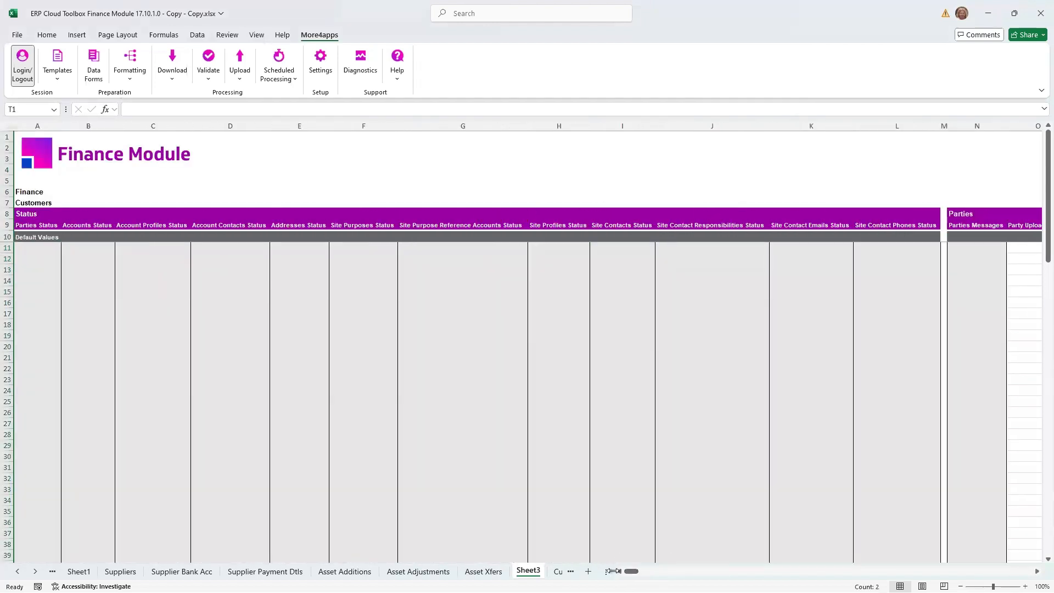